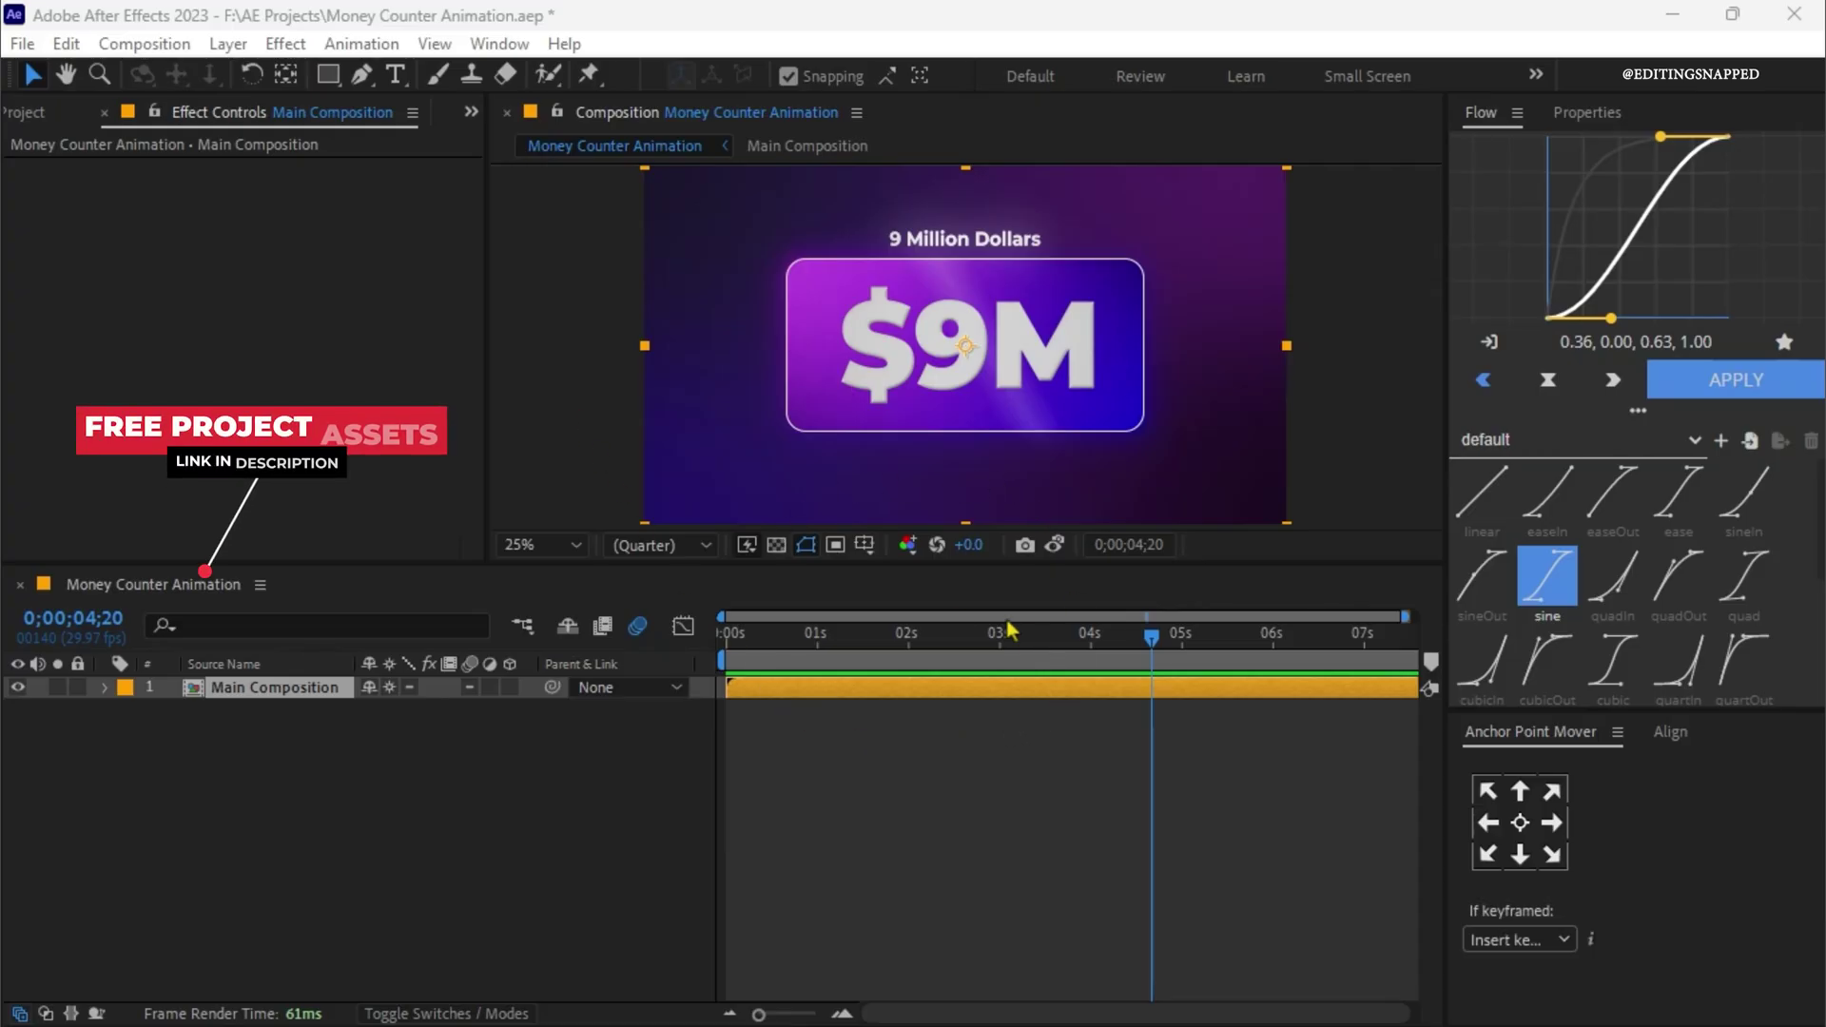
- Open the Main Composition precomp at an early frame and switch off all six layers' visibility
left_click_drag(816, 663, 738, 665)
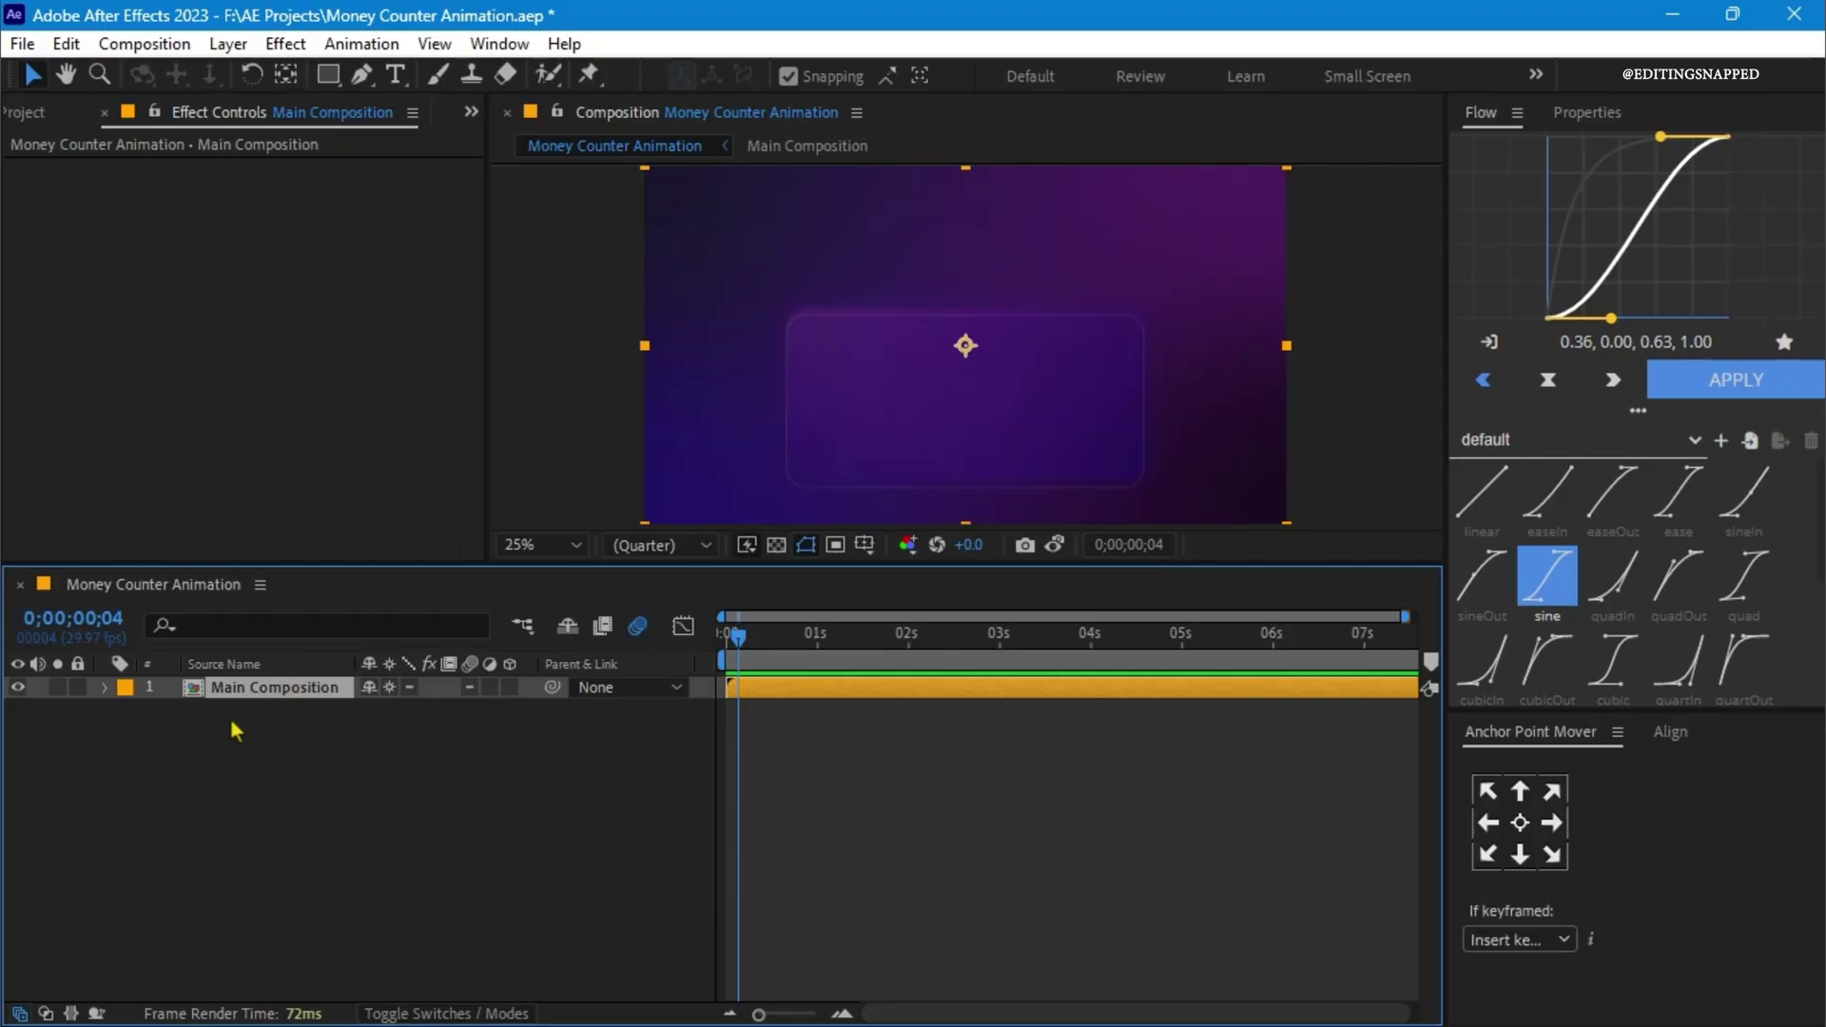
double_click(242, 690)
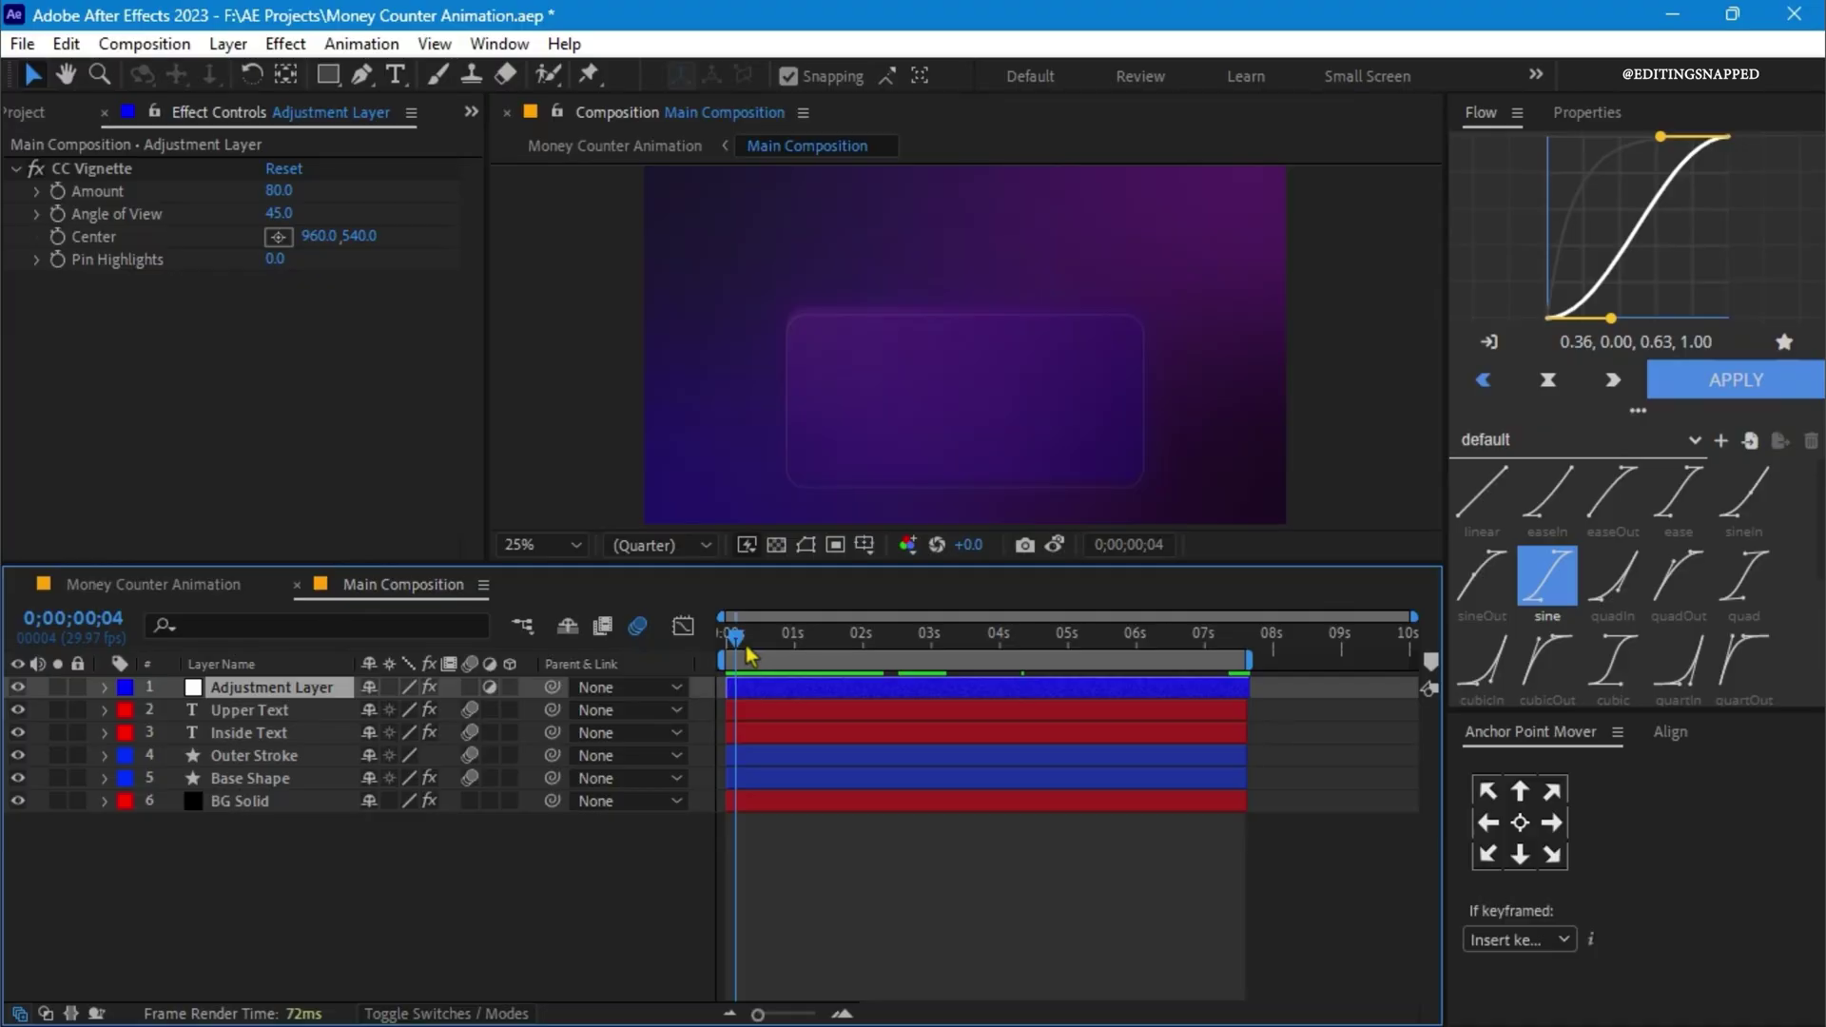
left_click_drag(746, 648, 759, 649)
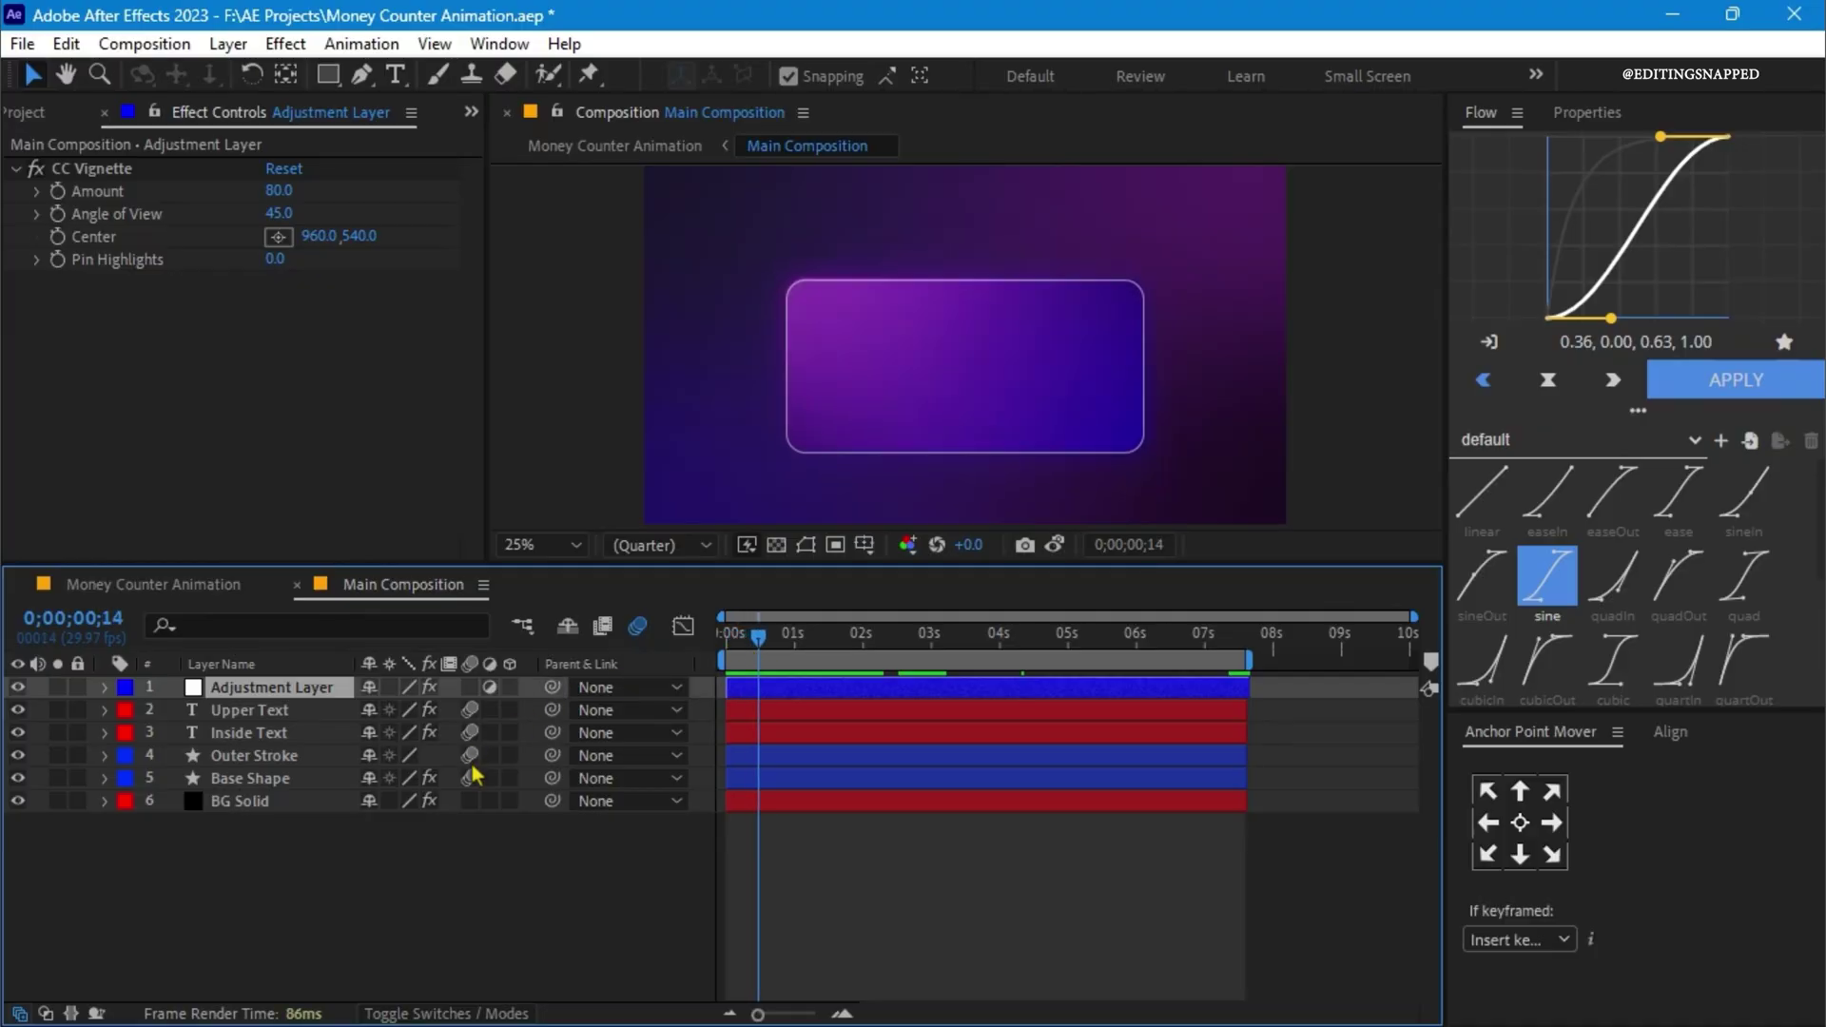
left_click_drag(17, 686, 17, 808)
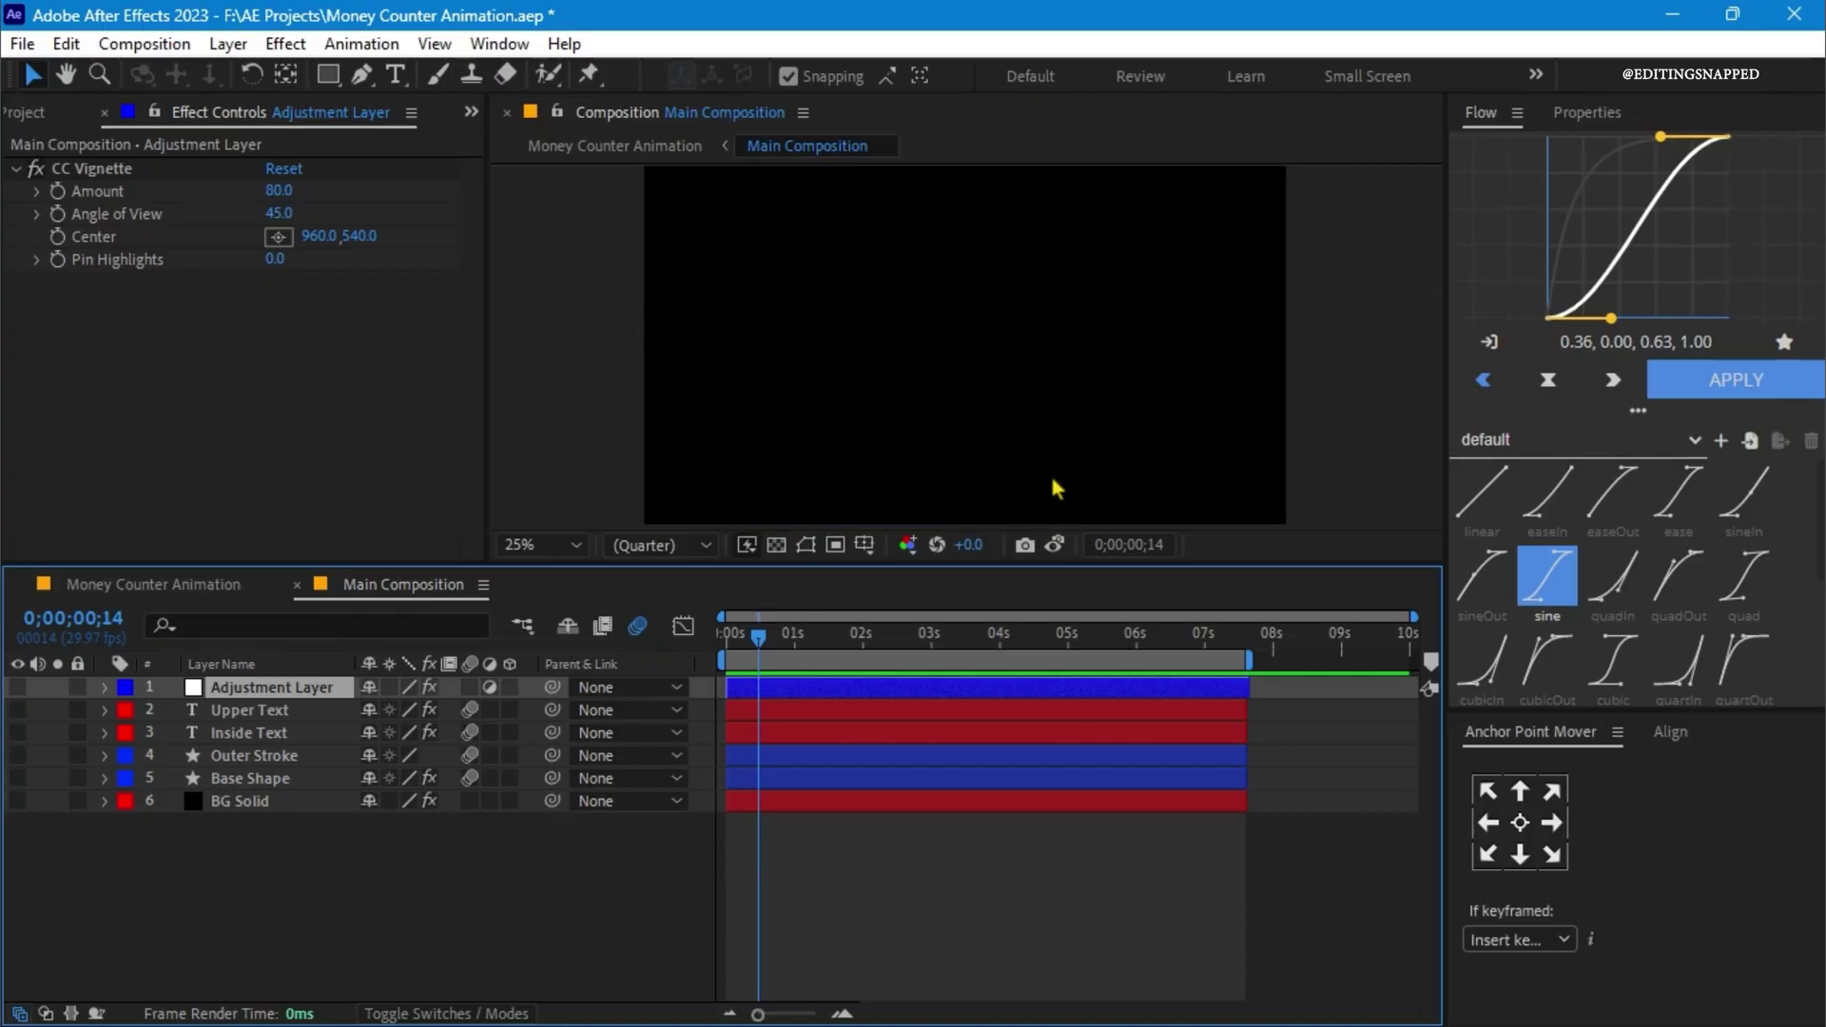
key("Page_Up")
key("Page_Up")
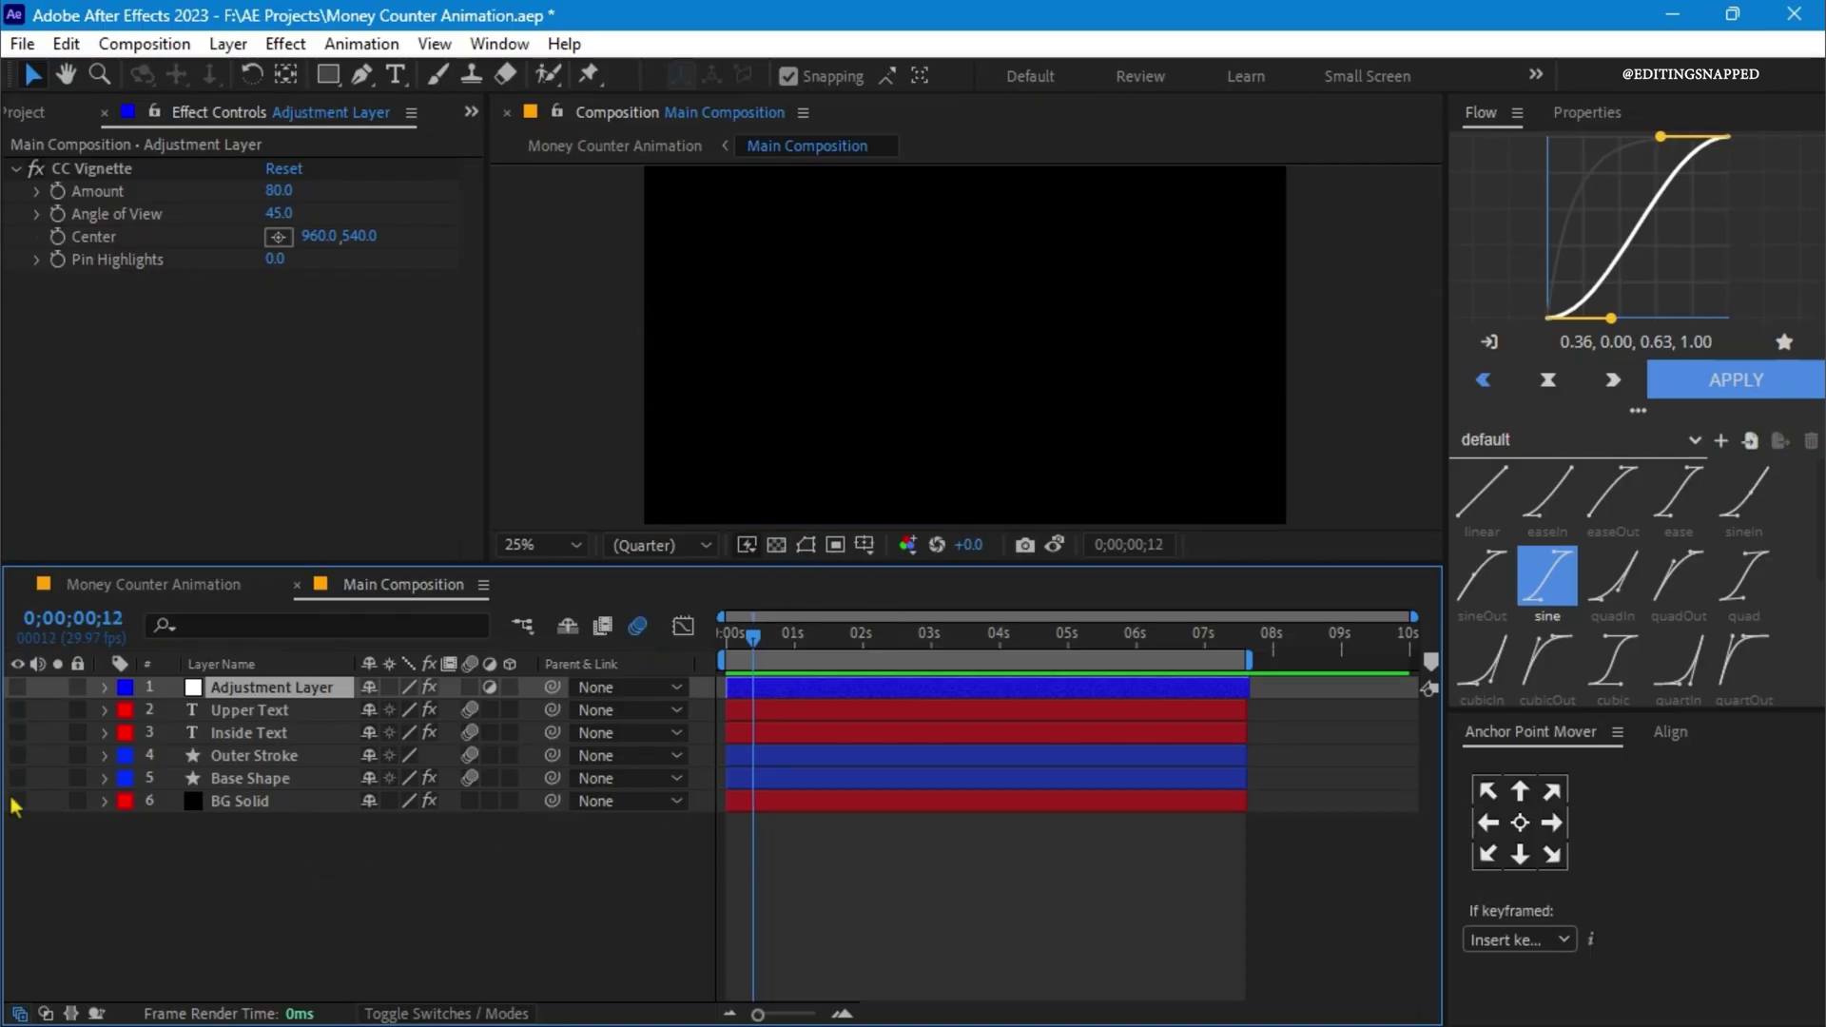
- Show BG Solid's purple 4-Color Gradient, compare it off and on, and enable Posterize
left_click(18, 801)
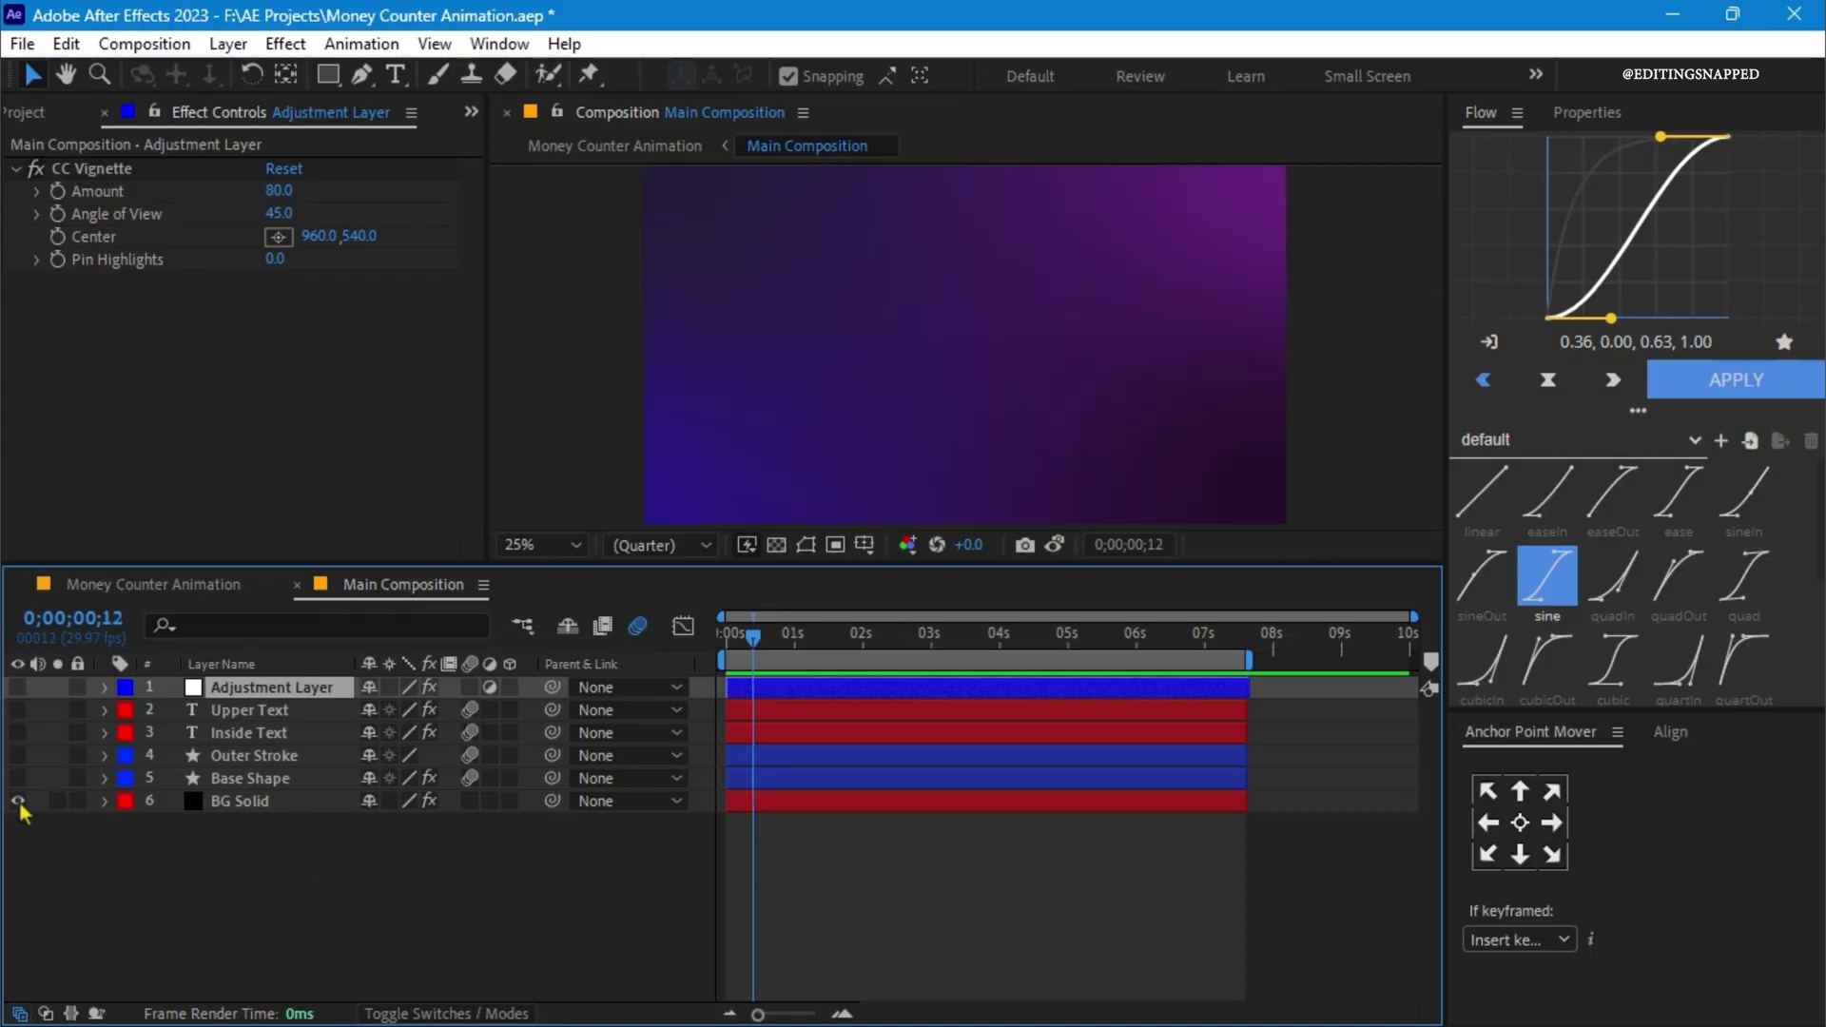
left_click(243, 803)
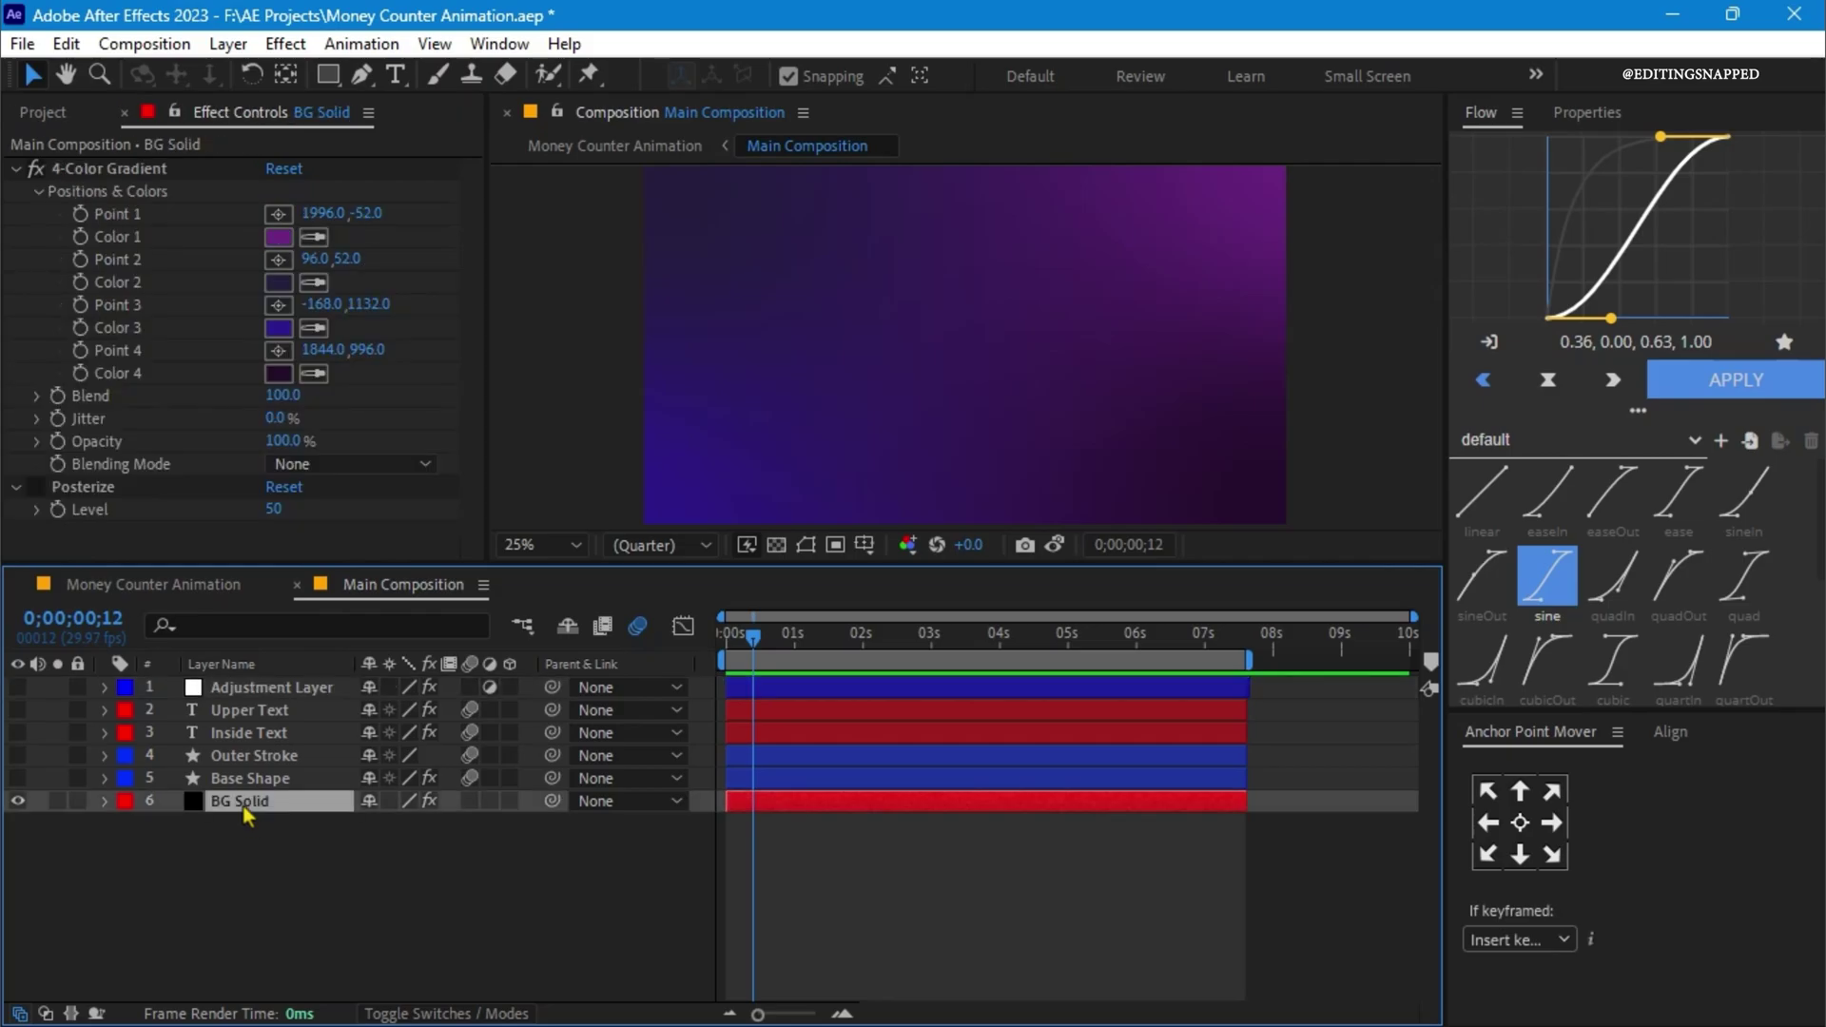
left_click(37, 170)
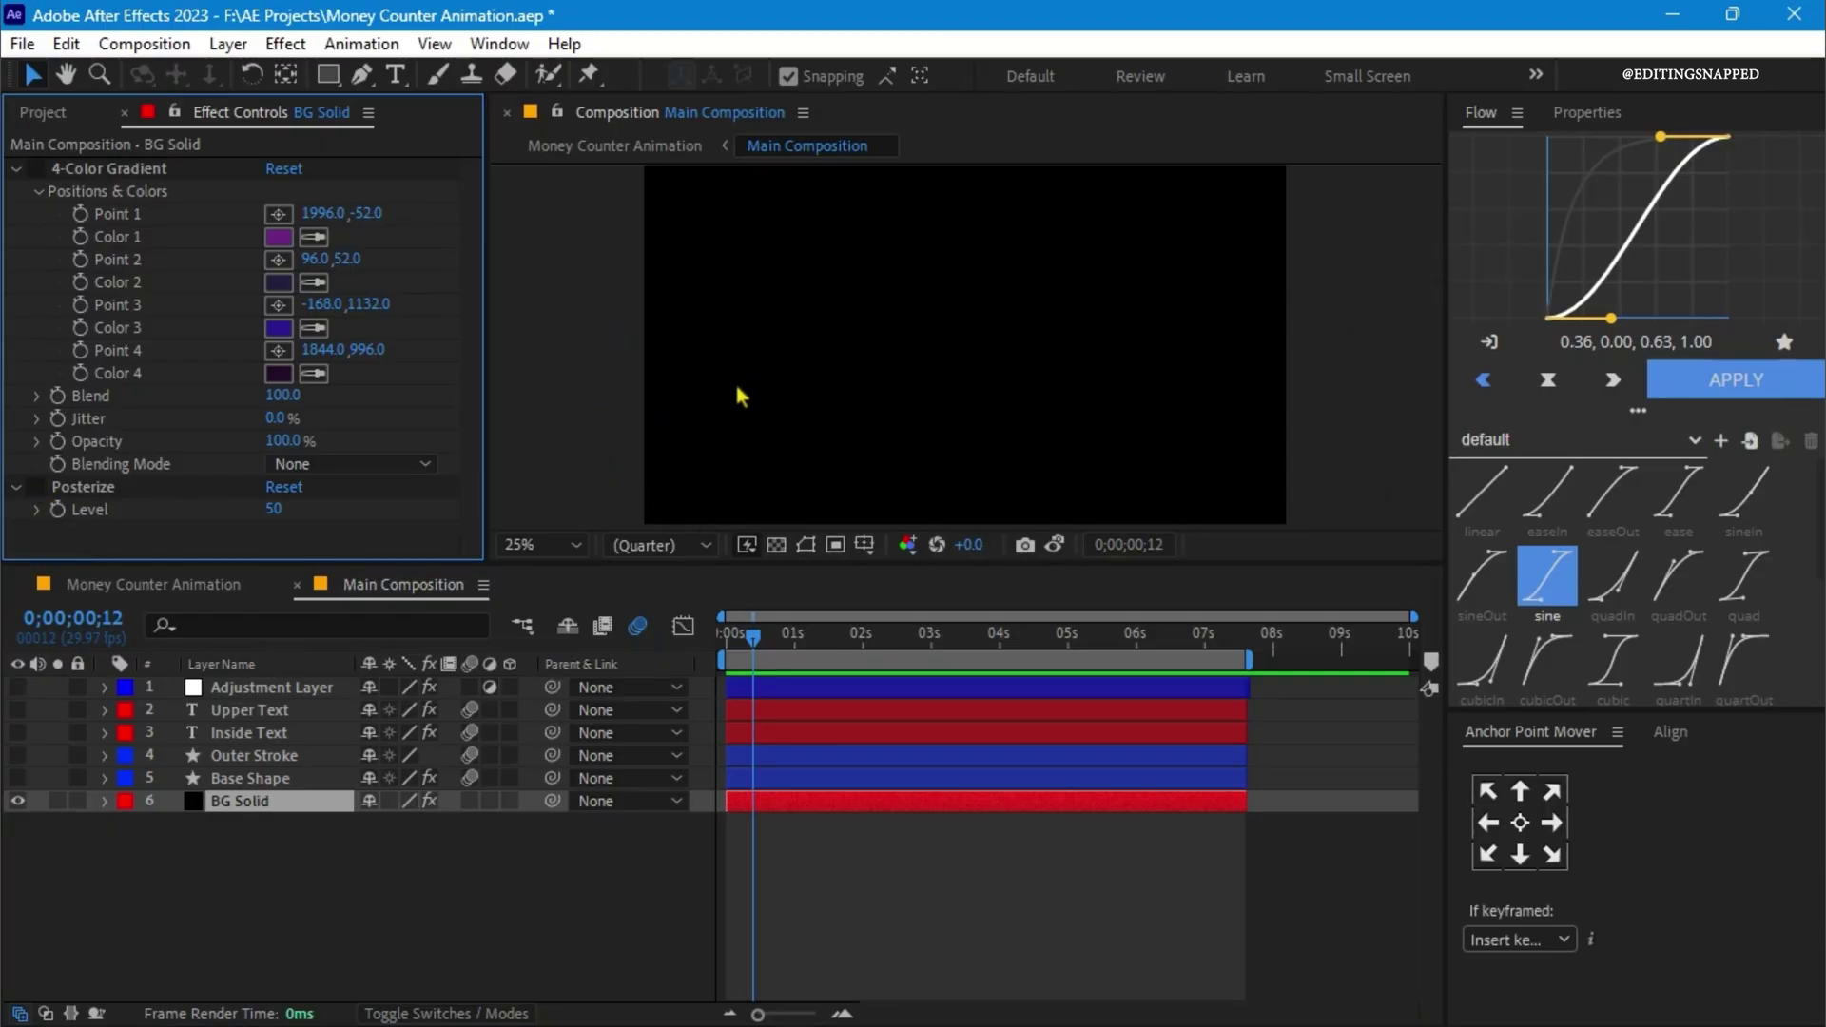
left_click(38, 168)
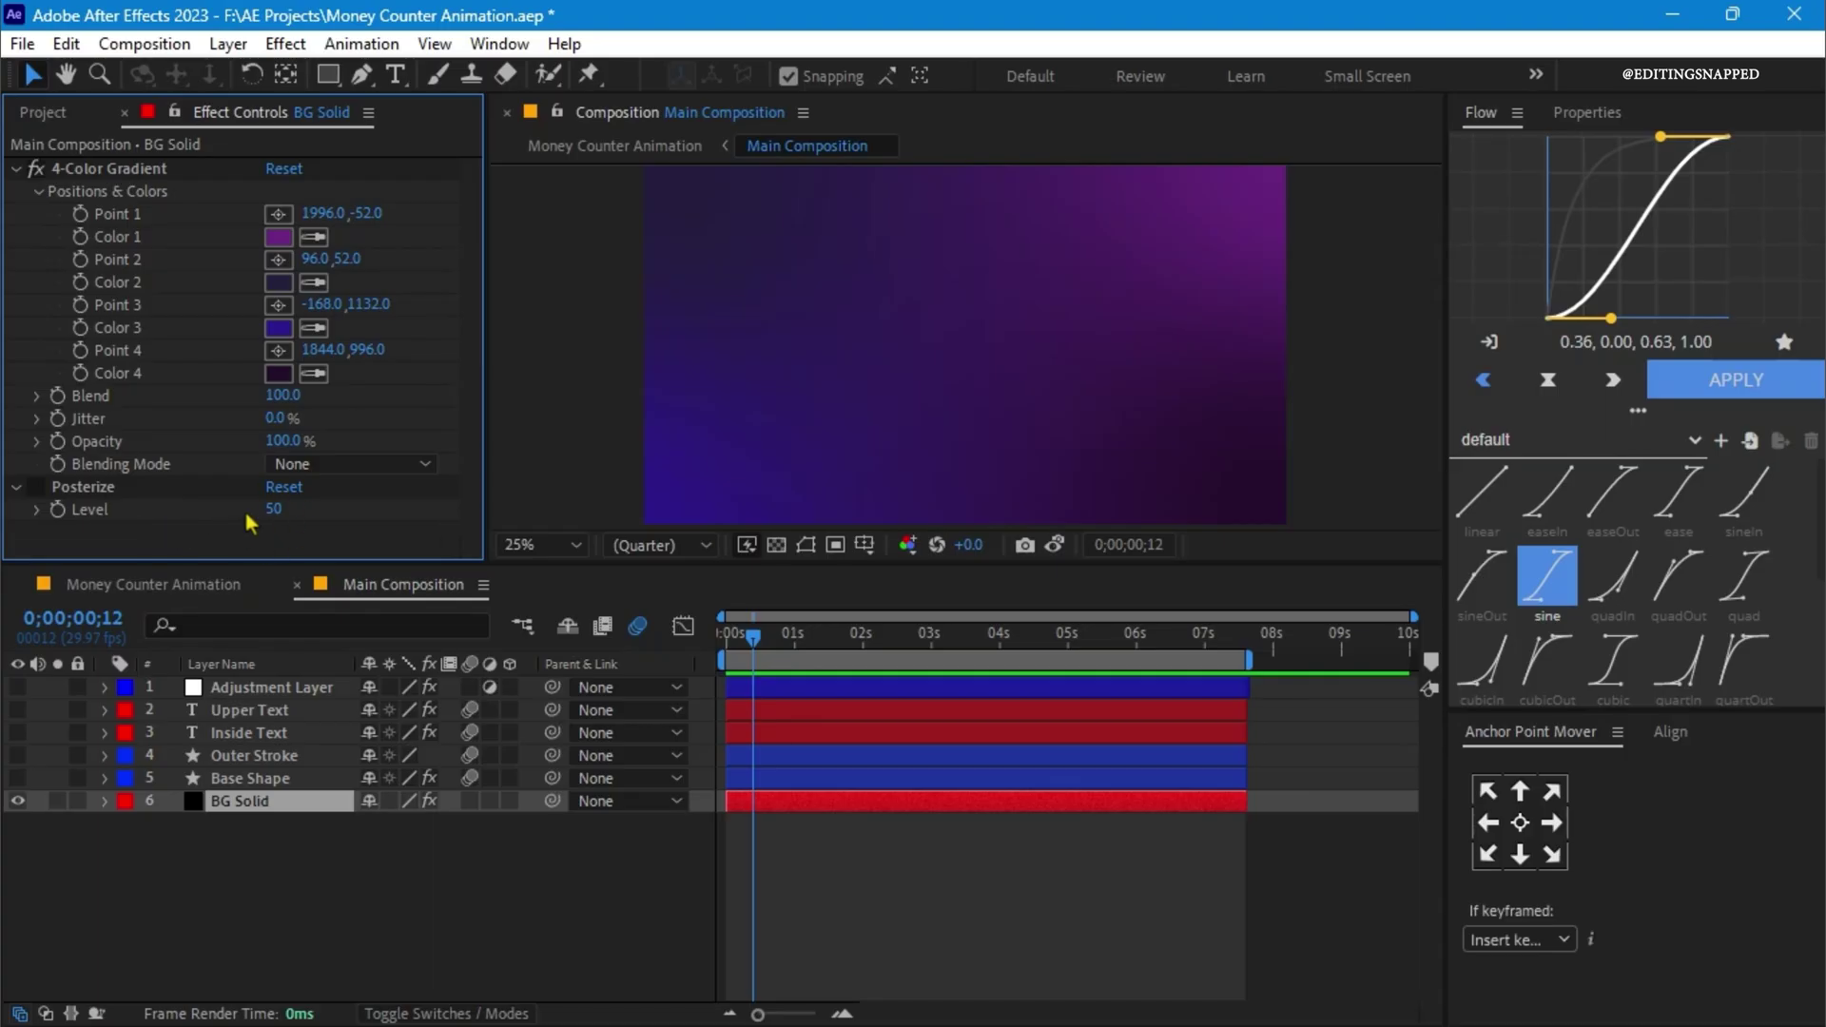
left_click(36, 486)
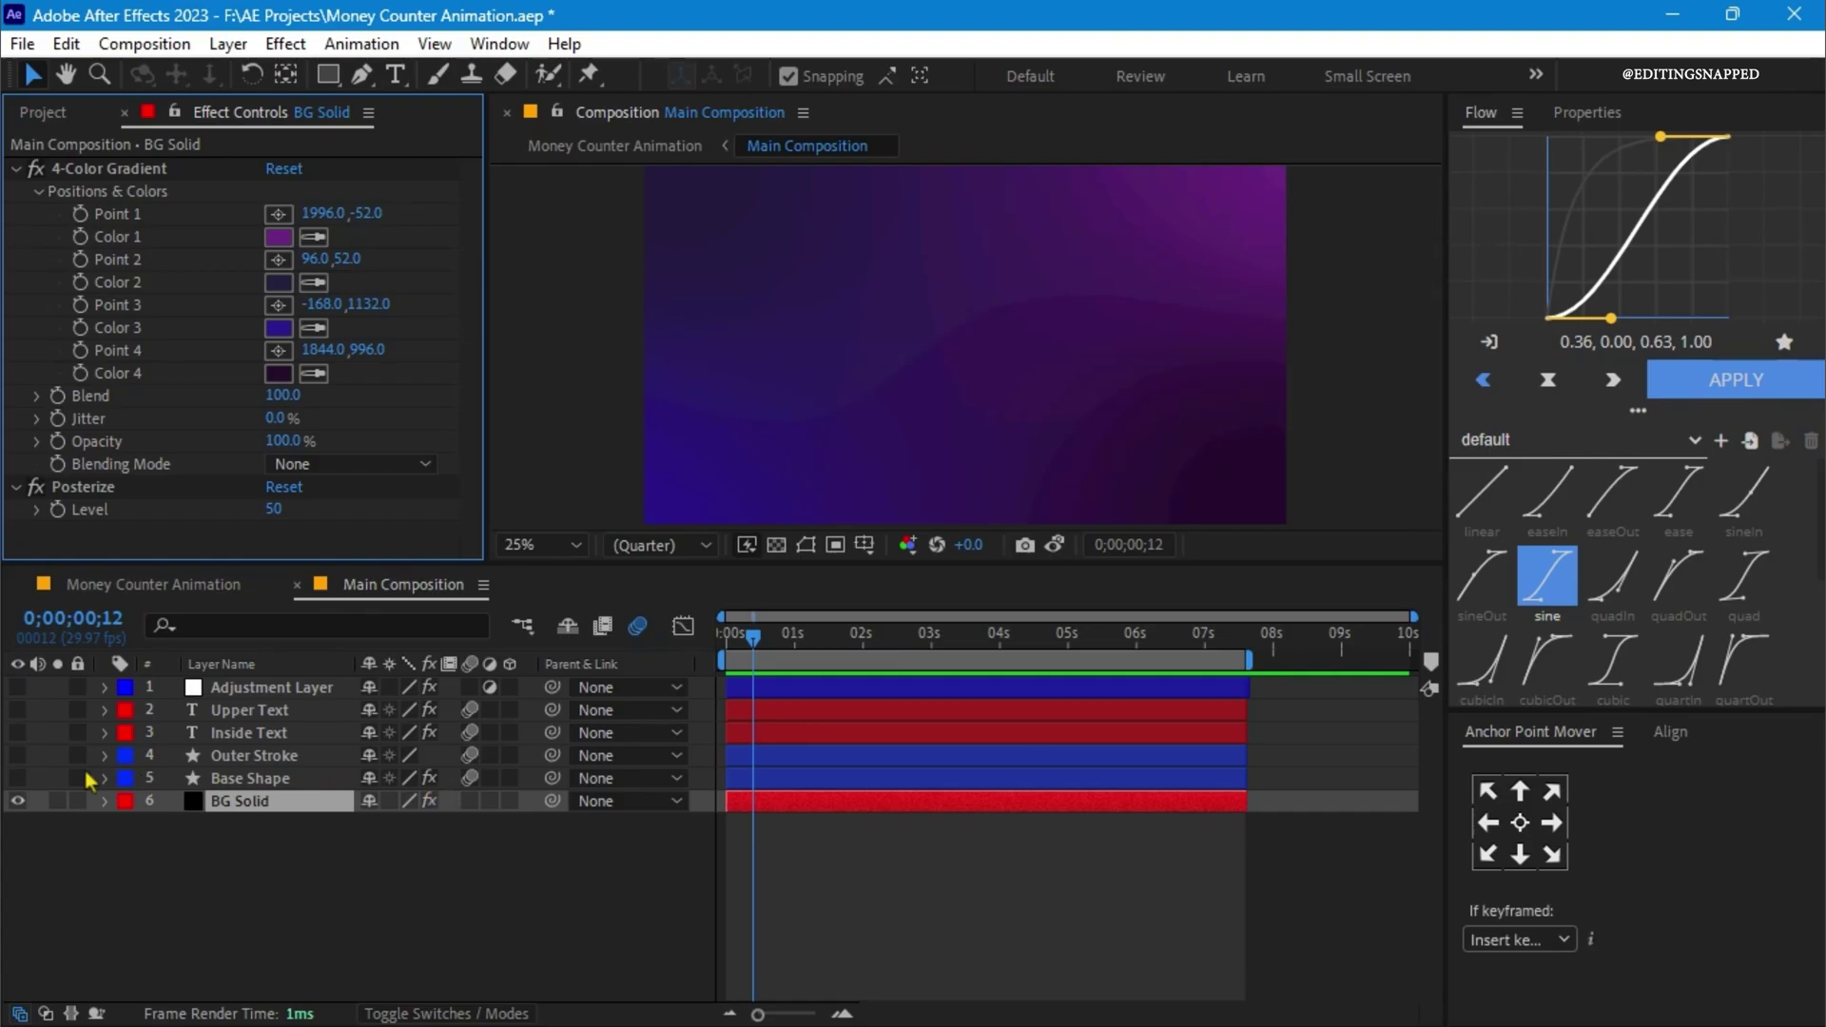
- Show the Base Shape purple-blue rounded card and compare its 4-Color Gradient off and on
left_click(21, 778)
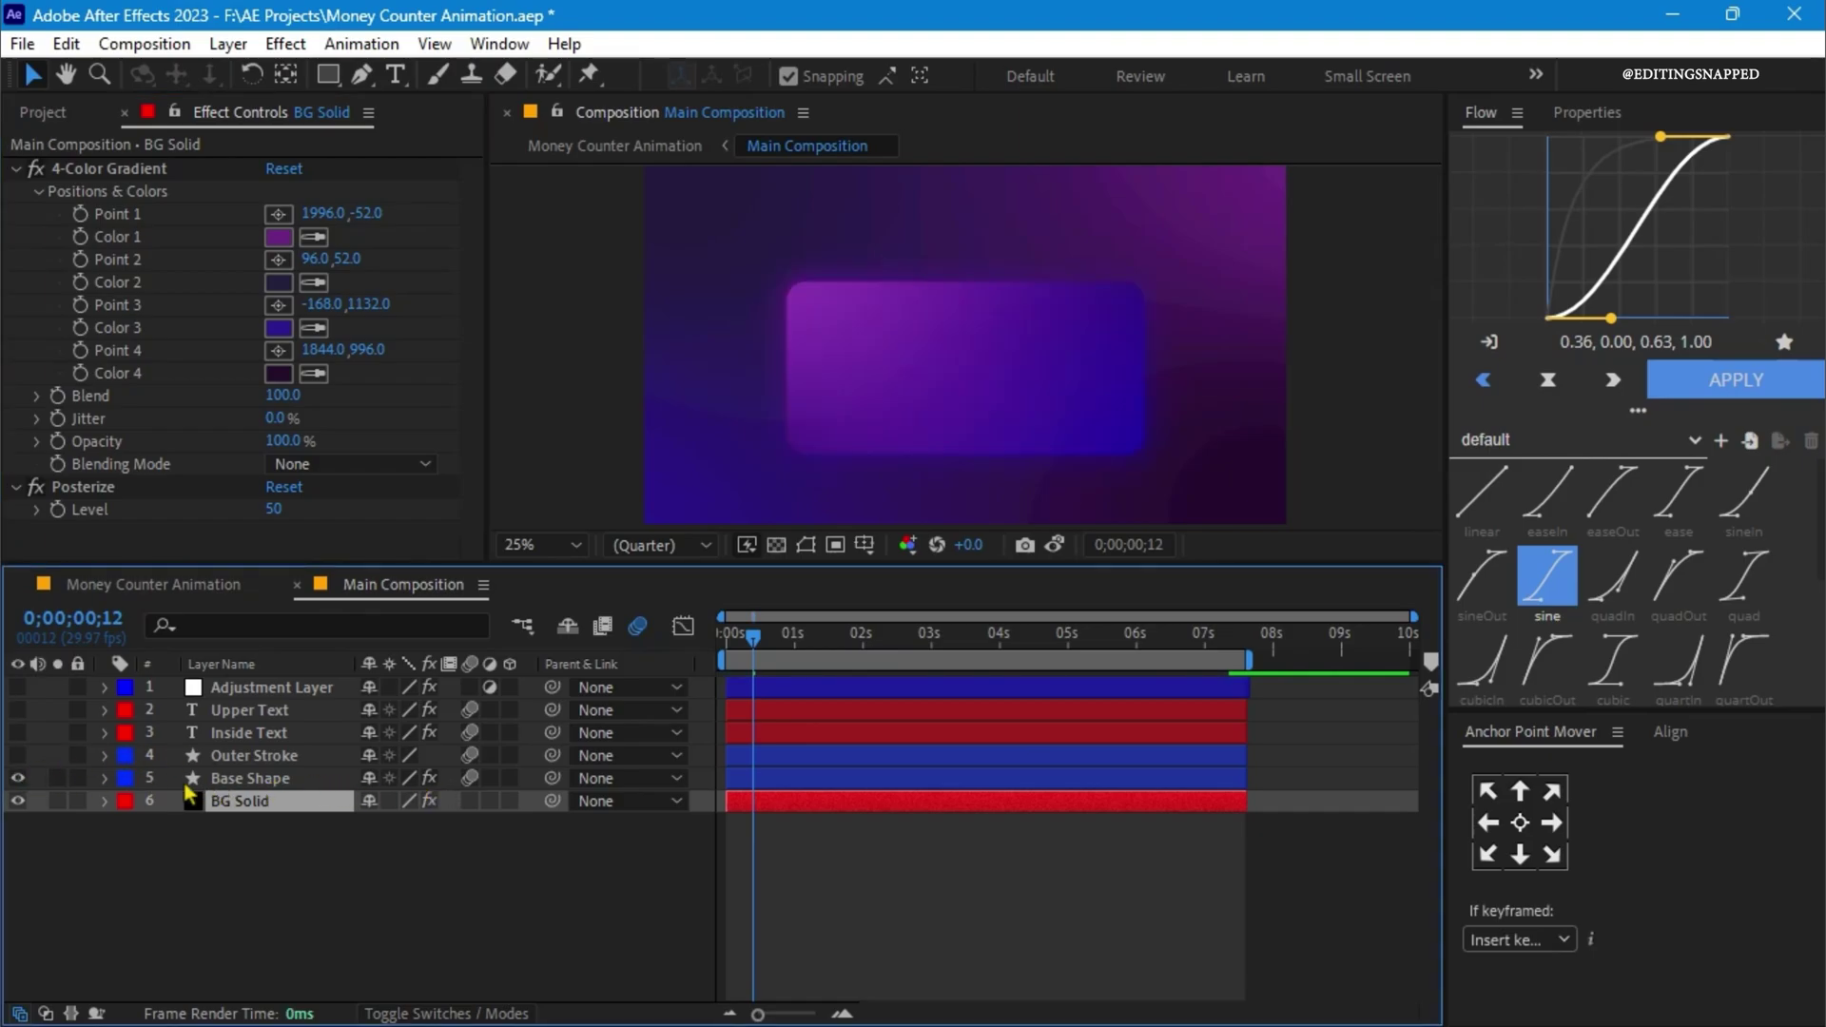
left_click(261, 779)
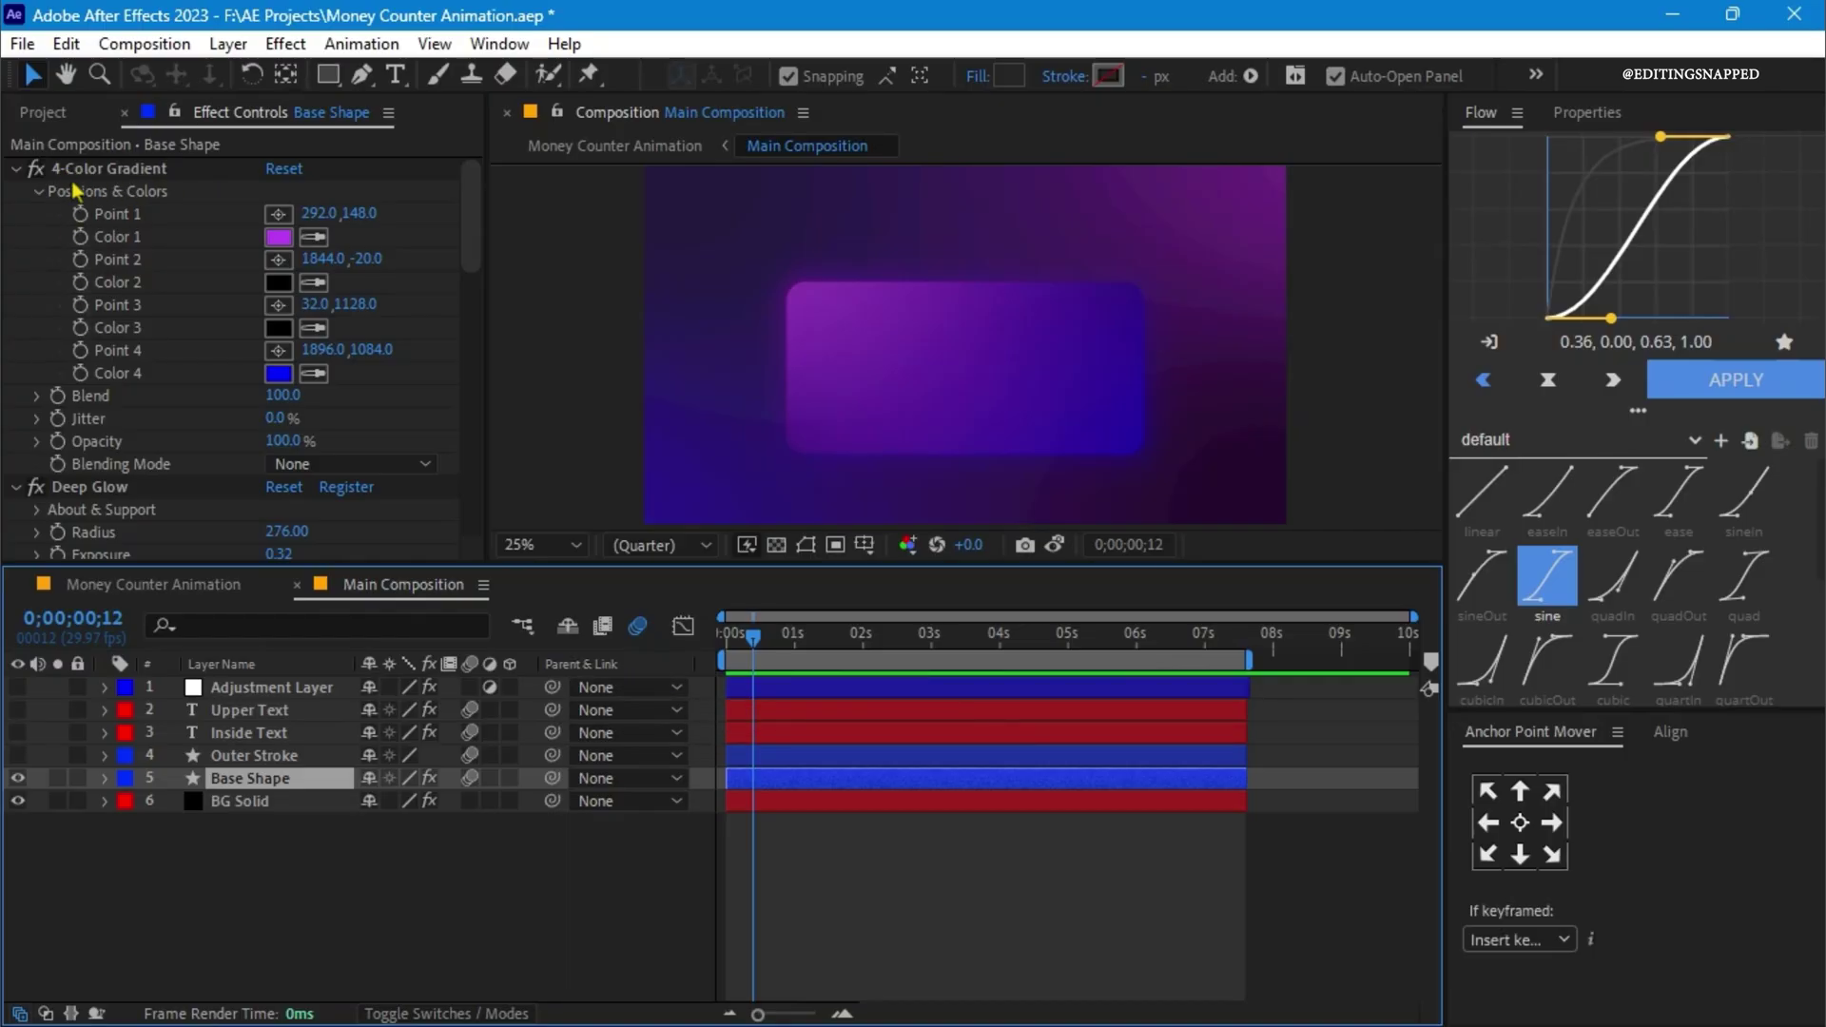
left_click(36, 169)
left_click(37, 169)
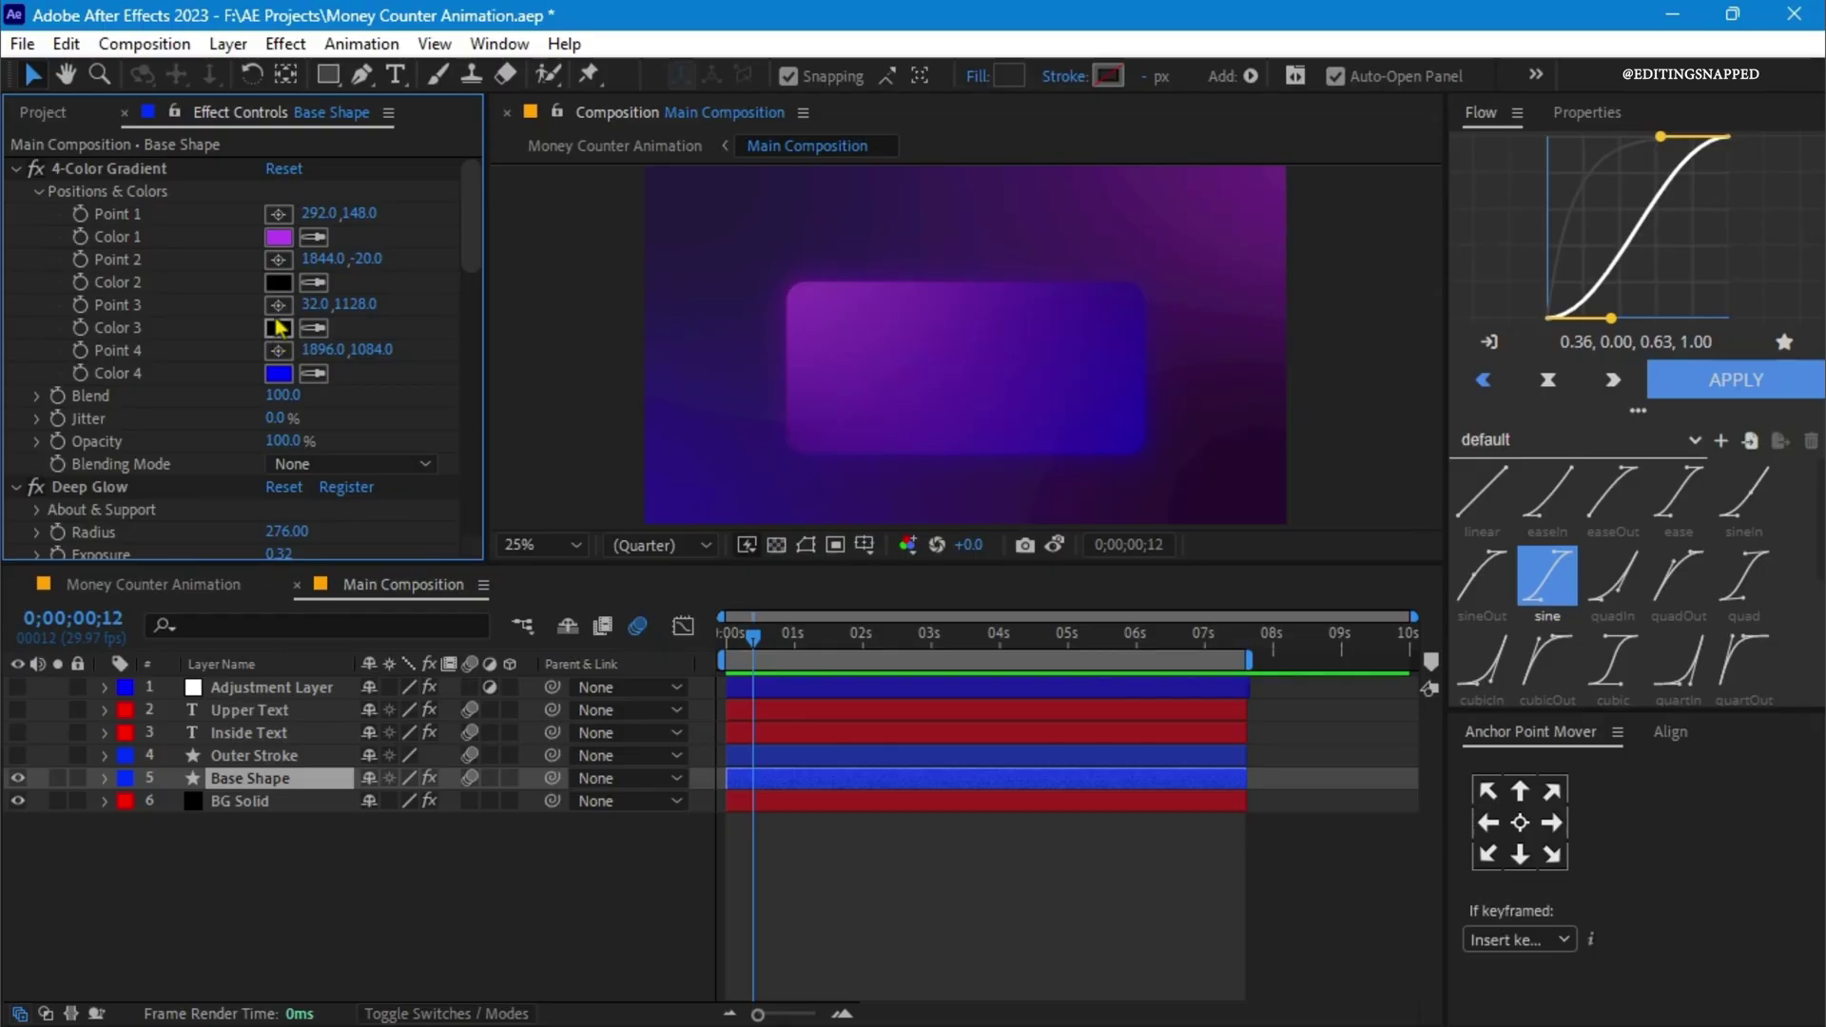
- Sample the card's purple from the viewer as Base Shape's Deep Glow tint colour
scroll(279, 328, "down", 5)
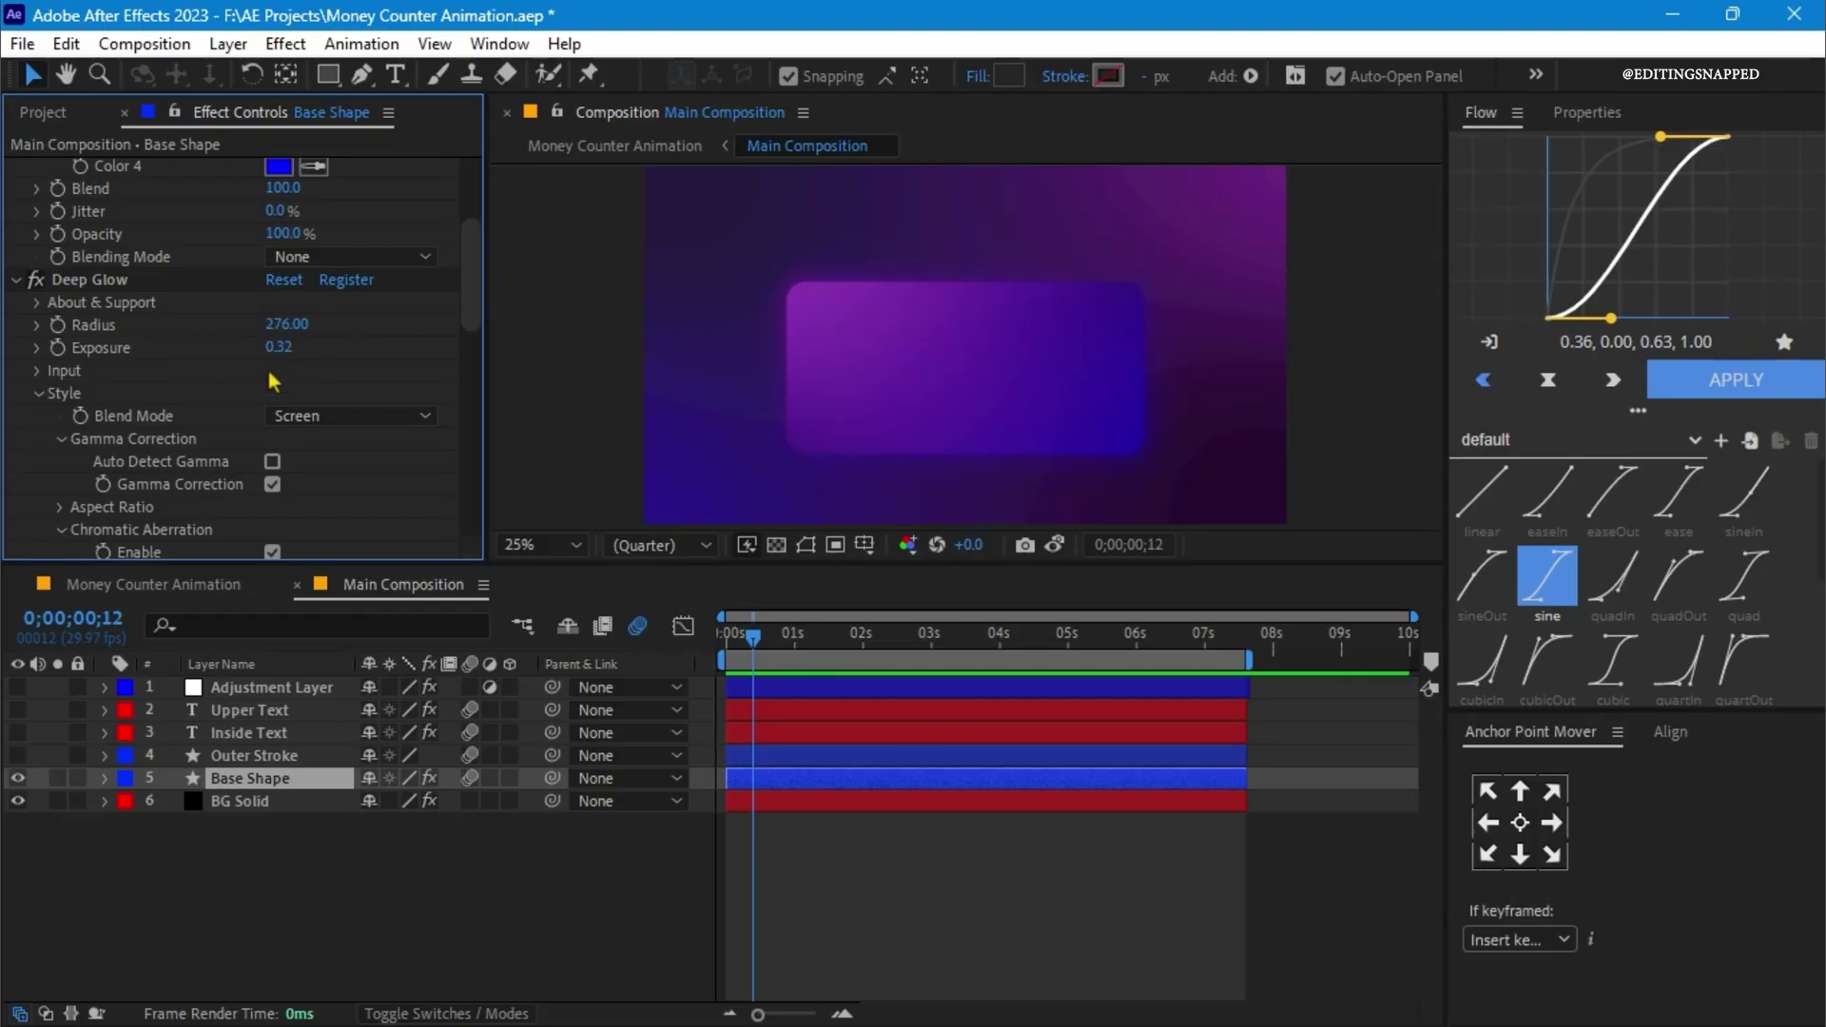
scroll(228, 388, "down", 2)
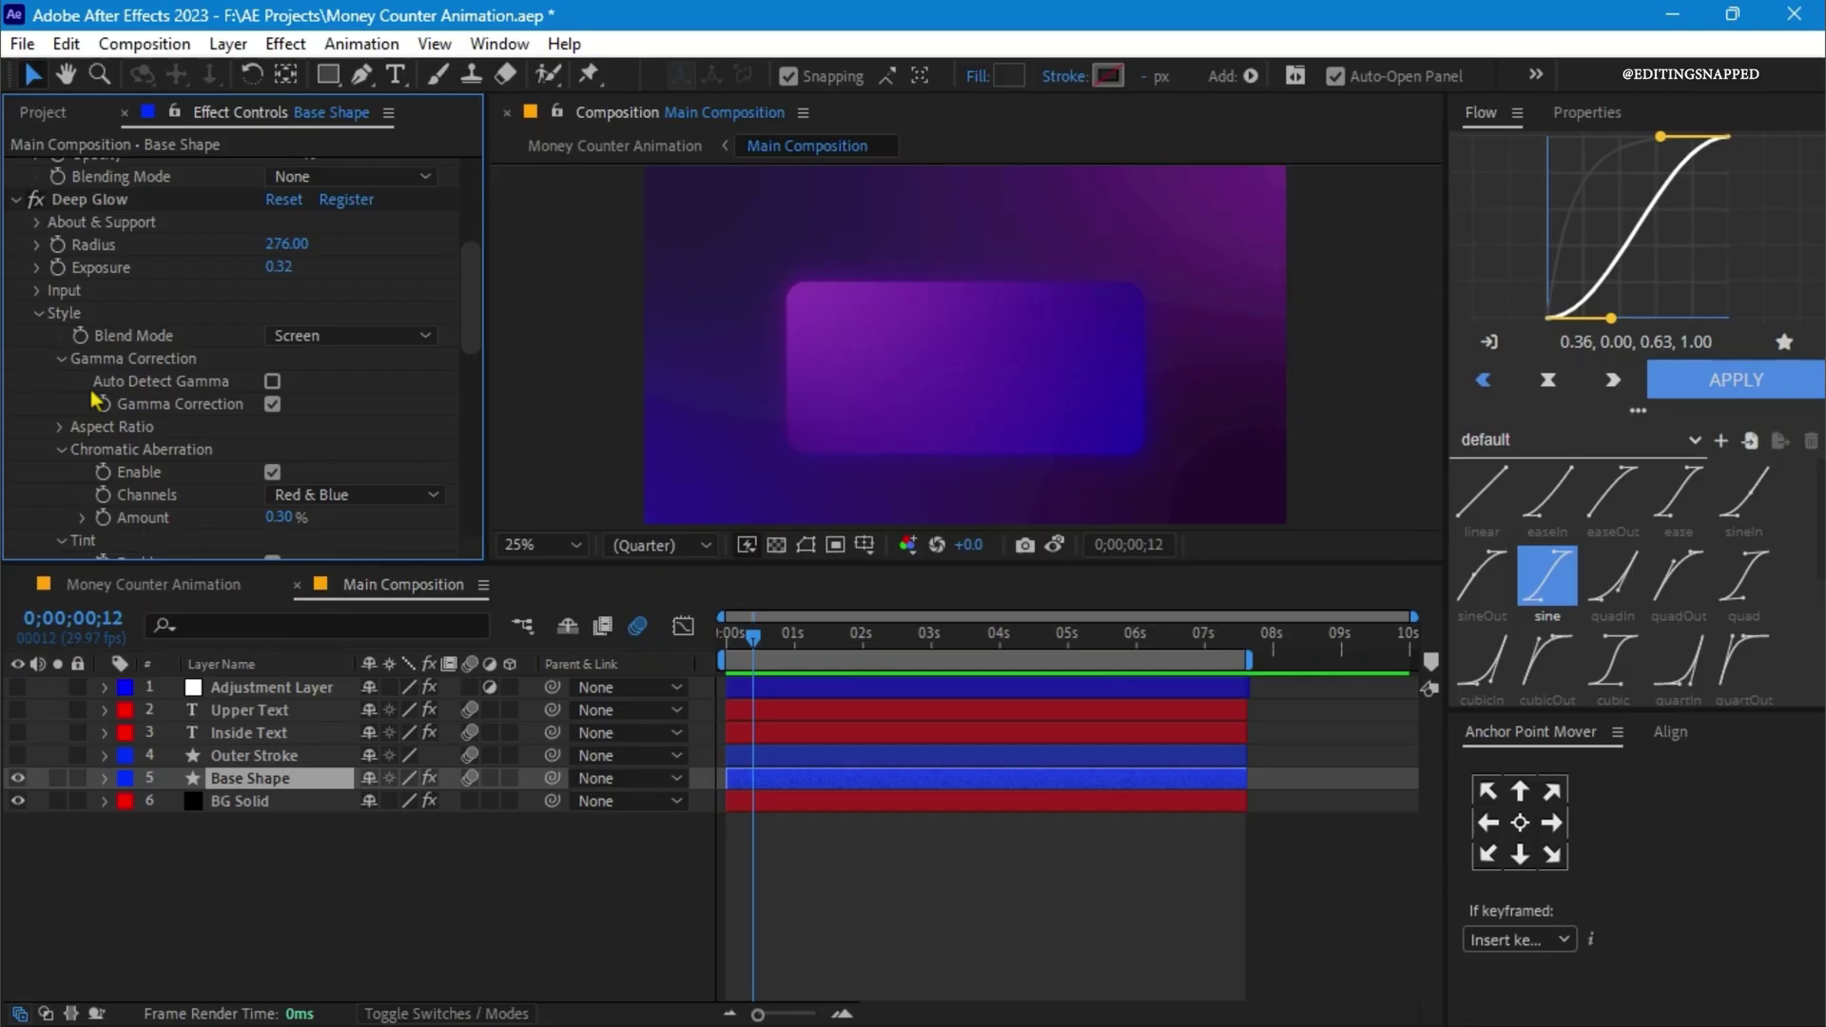
scroll(188, 404, "down", 2)
scroll(191, 400, "down", 2)
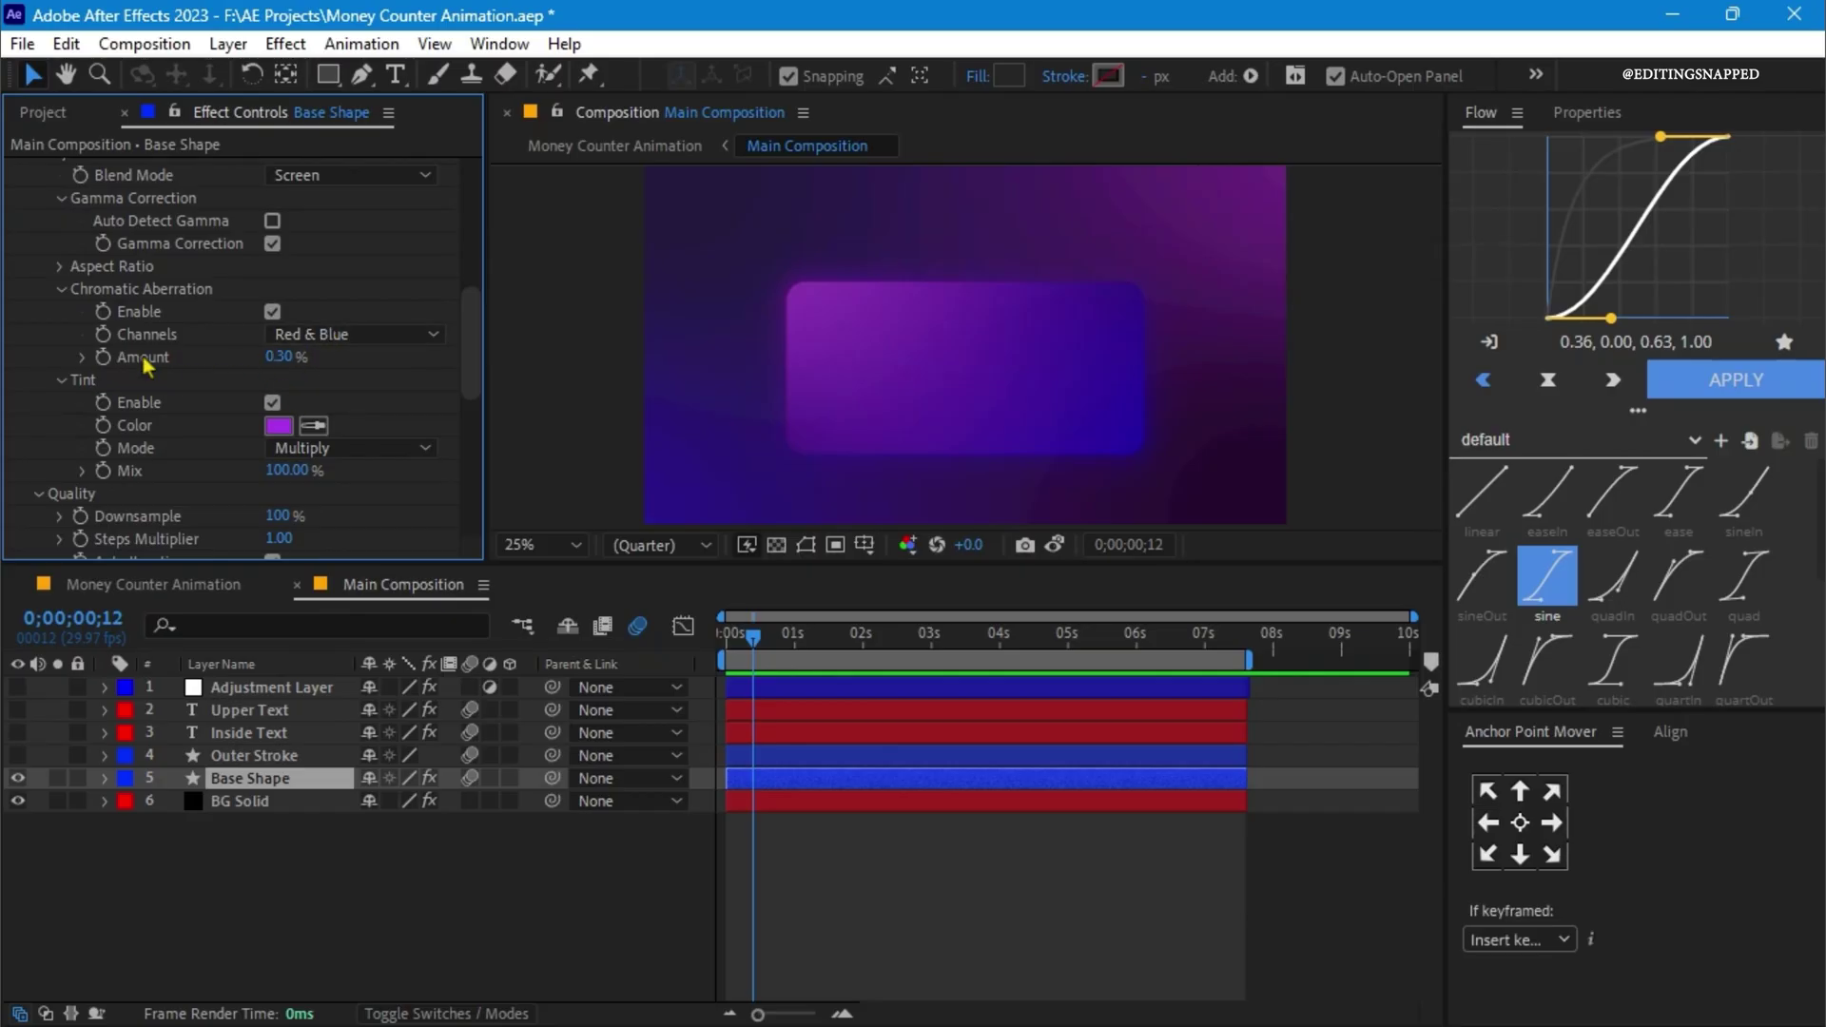
scroll(145, 364, "down", 3)
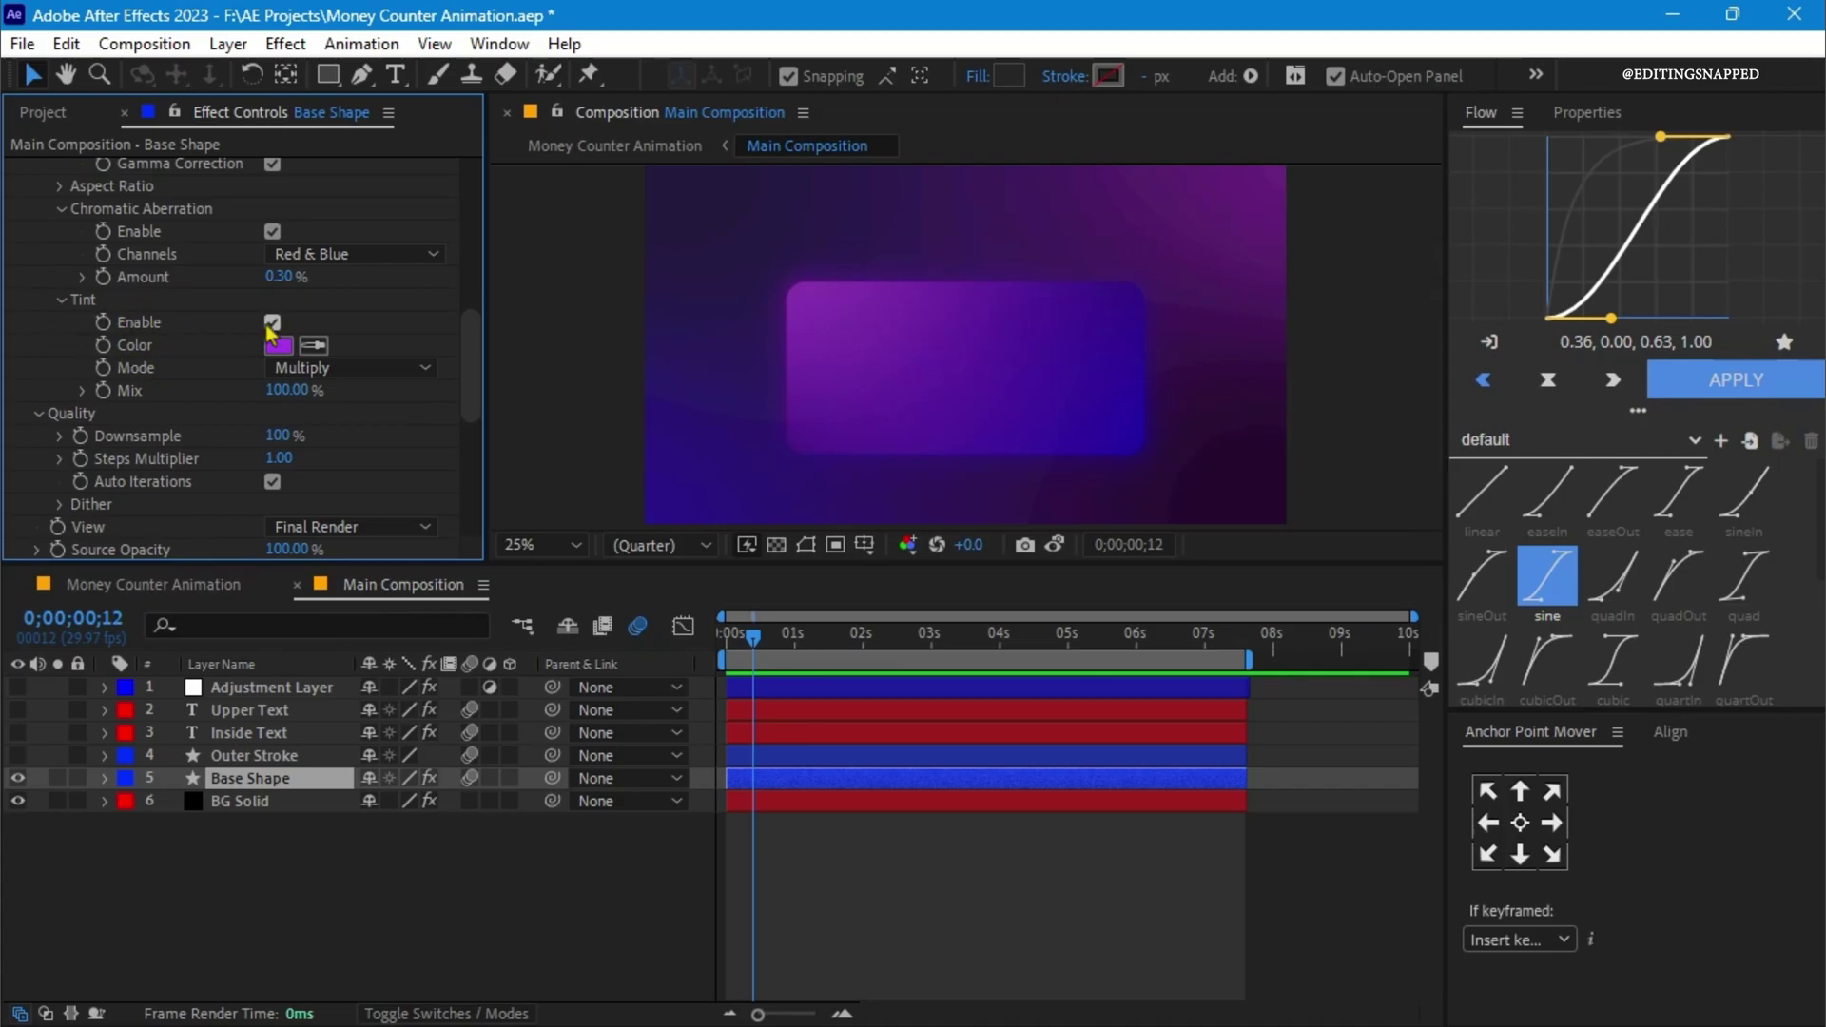
left_click(313, 346)
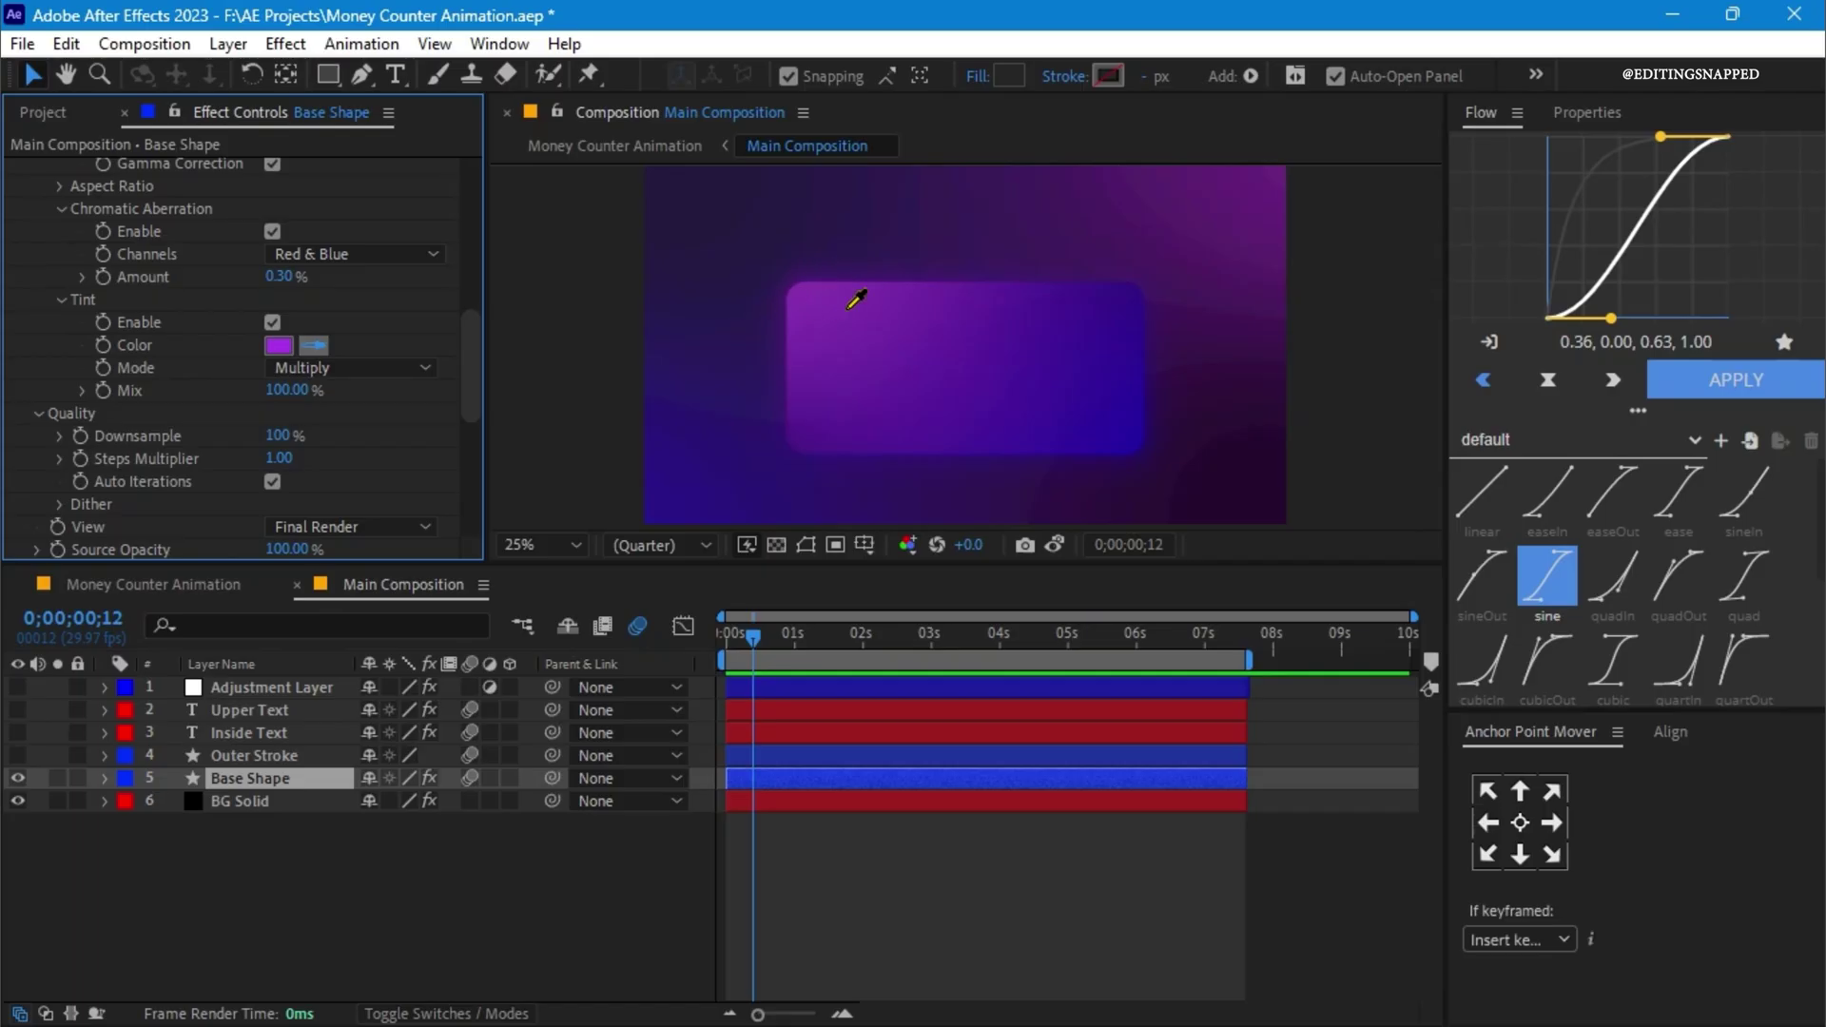
left_click(787, 297)
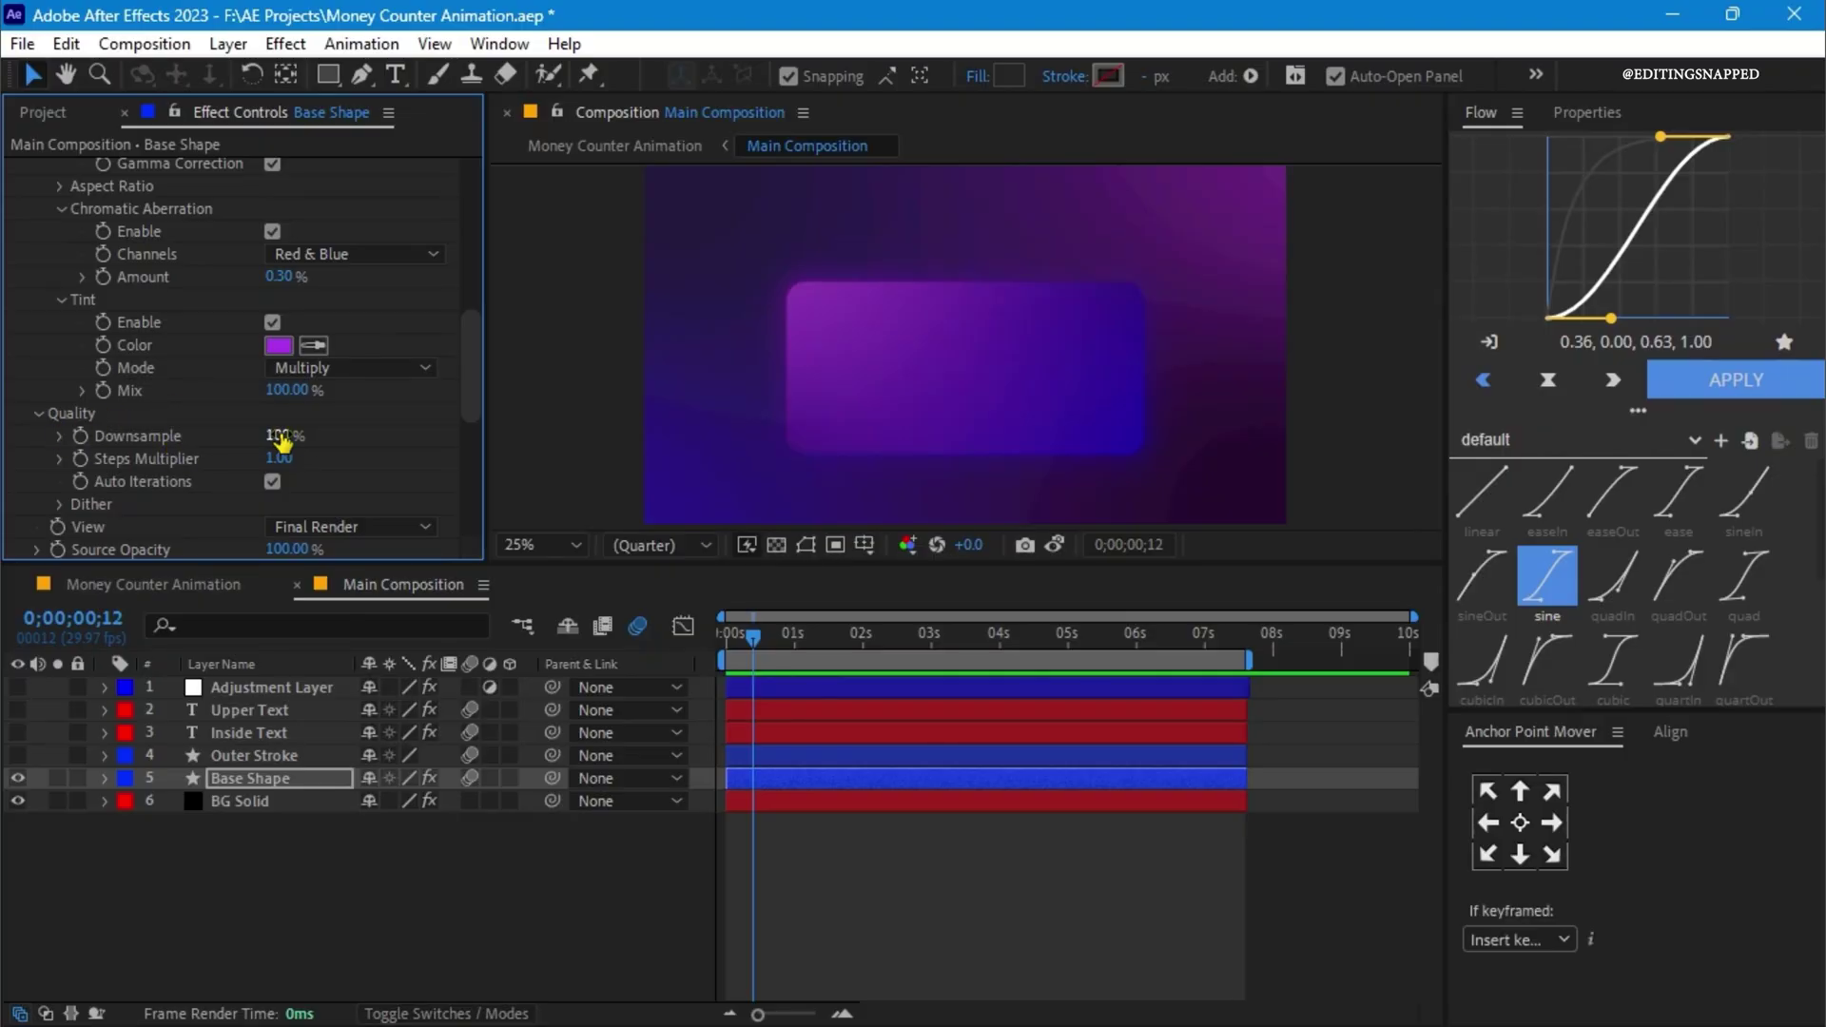
scroll(343, 445, "down", 4)
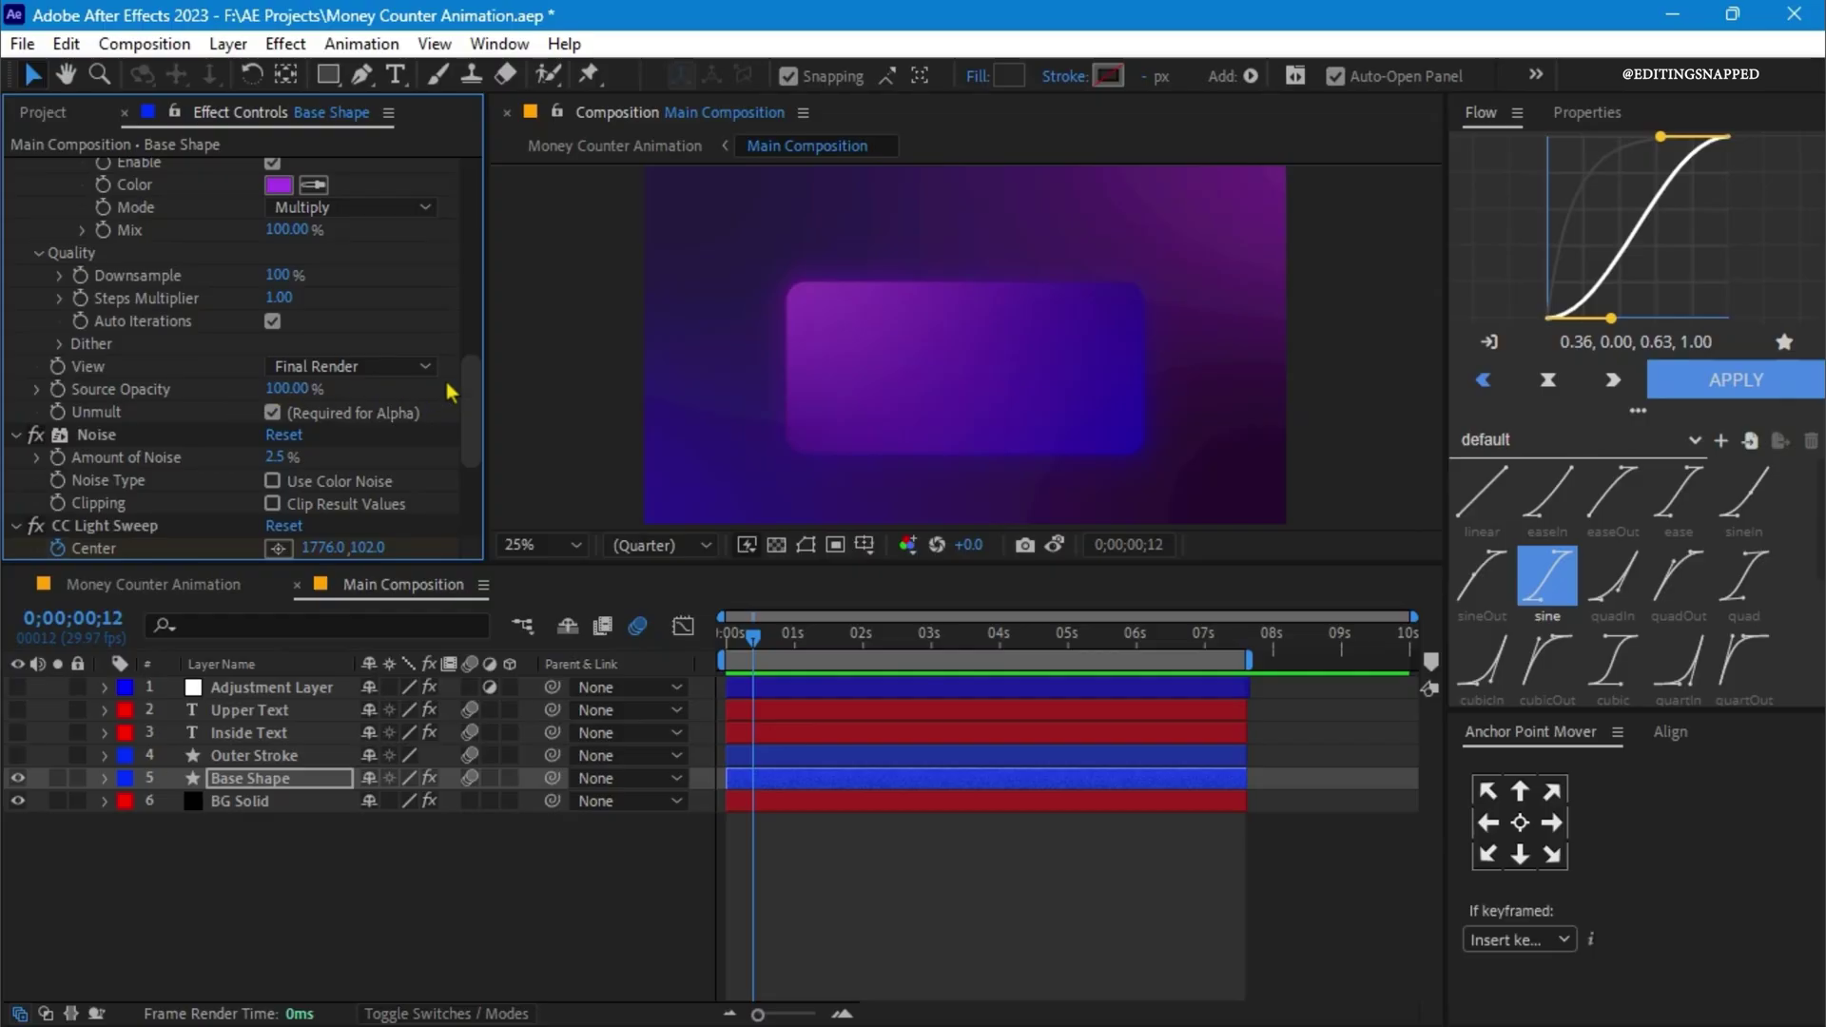
- Scroll to CC Light Sweep and preview the sweep brightening the glass card
left_click_drag(473, 400, 476, 432)
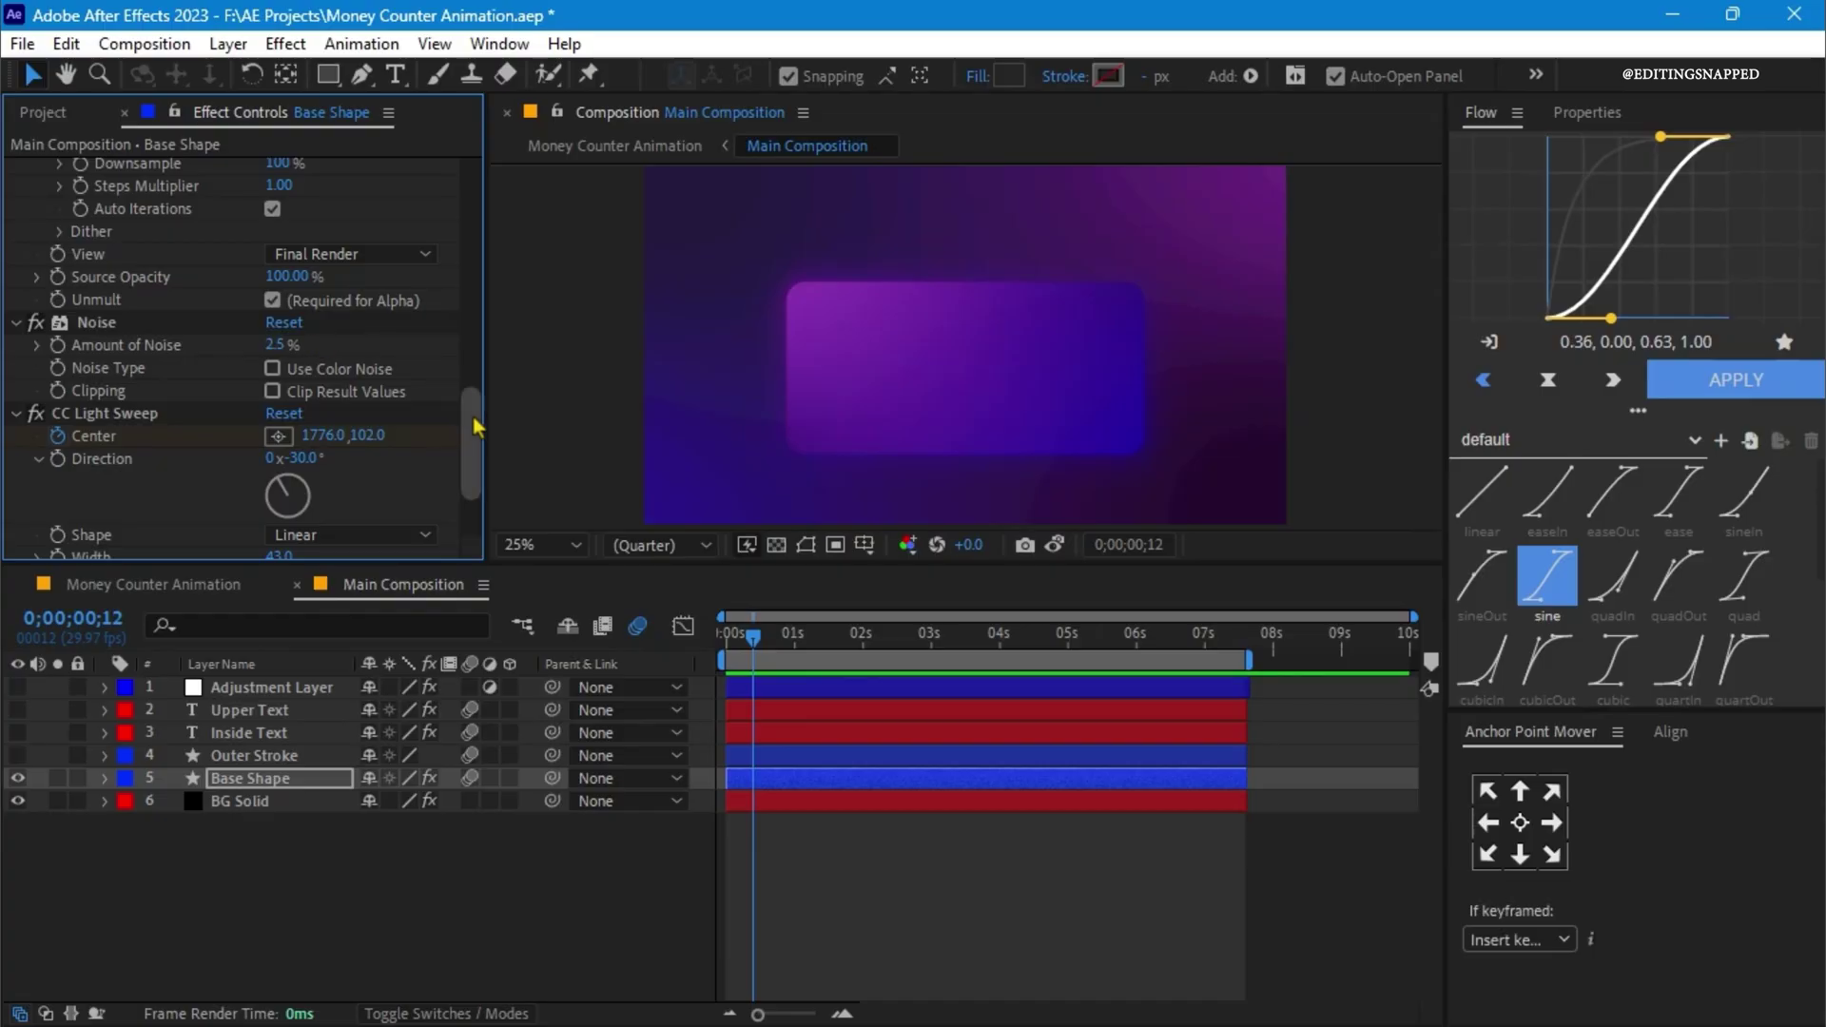
scroll(475, 427, "down", 5)
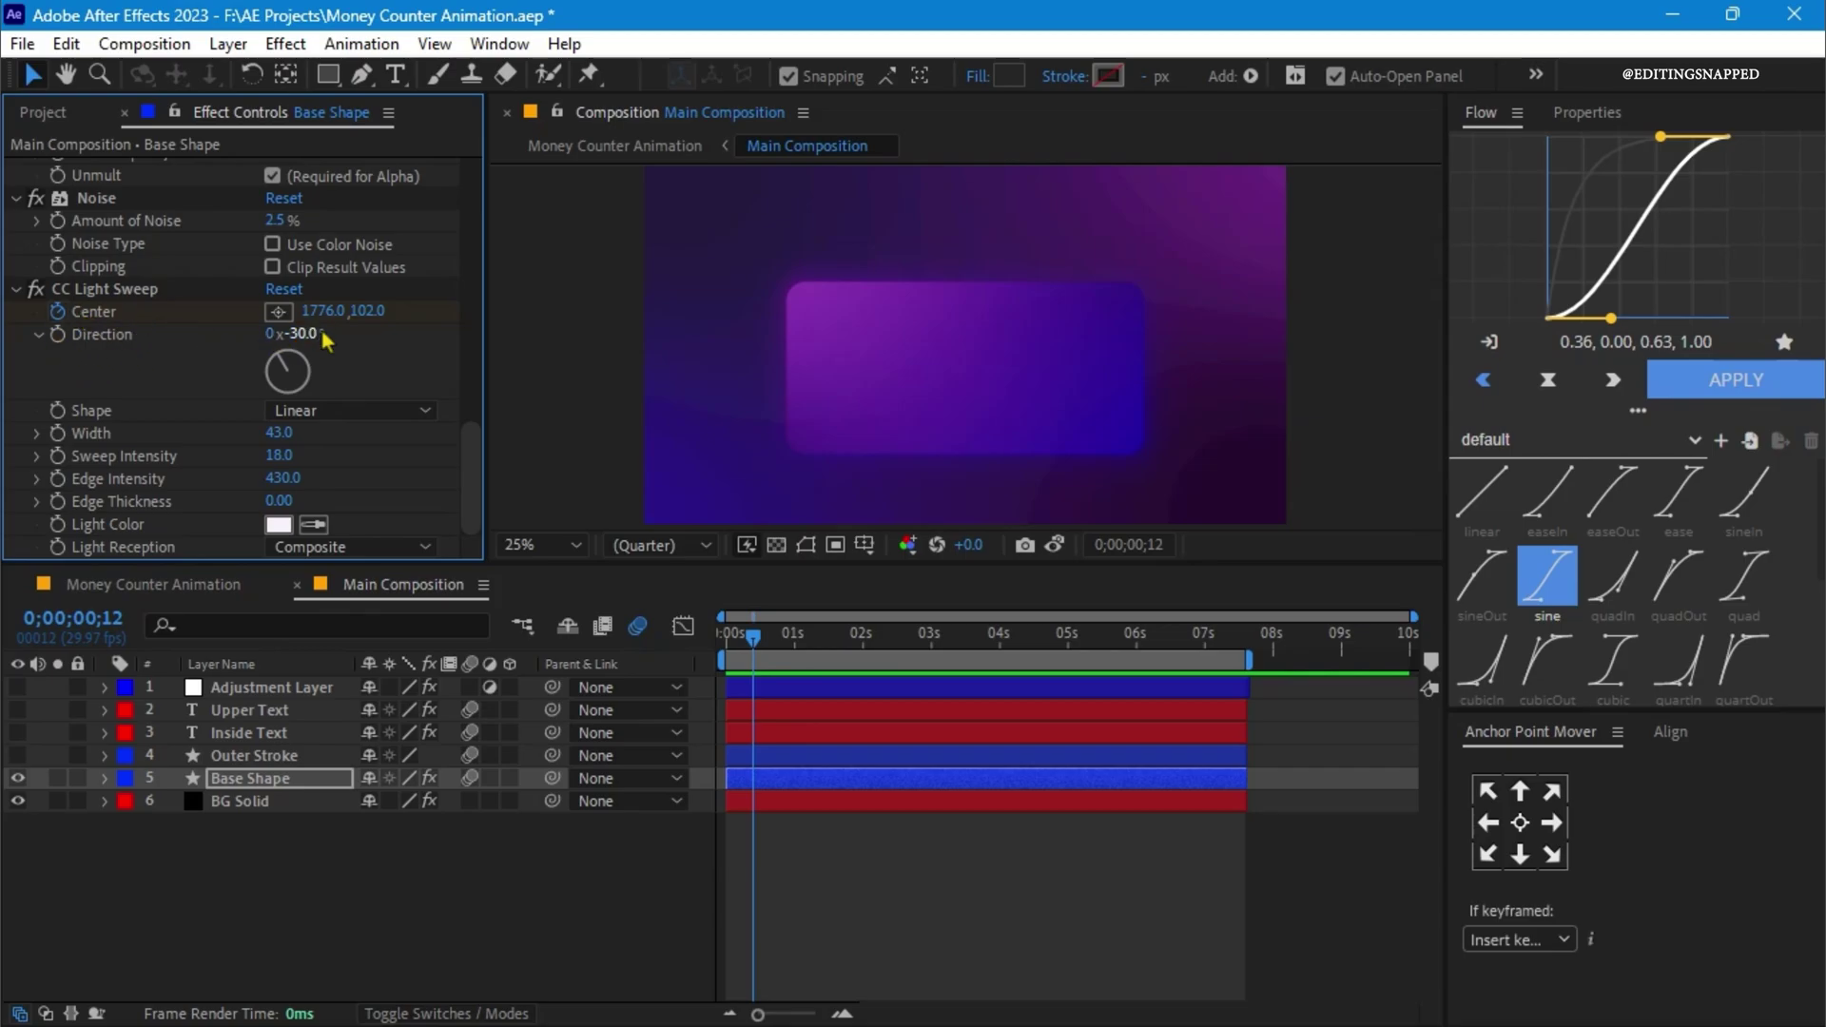
key("space")
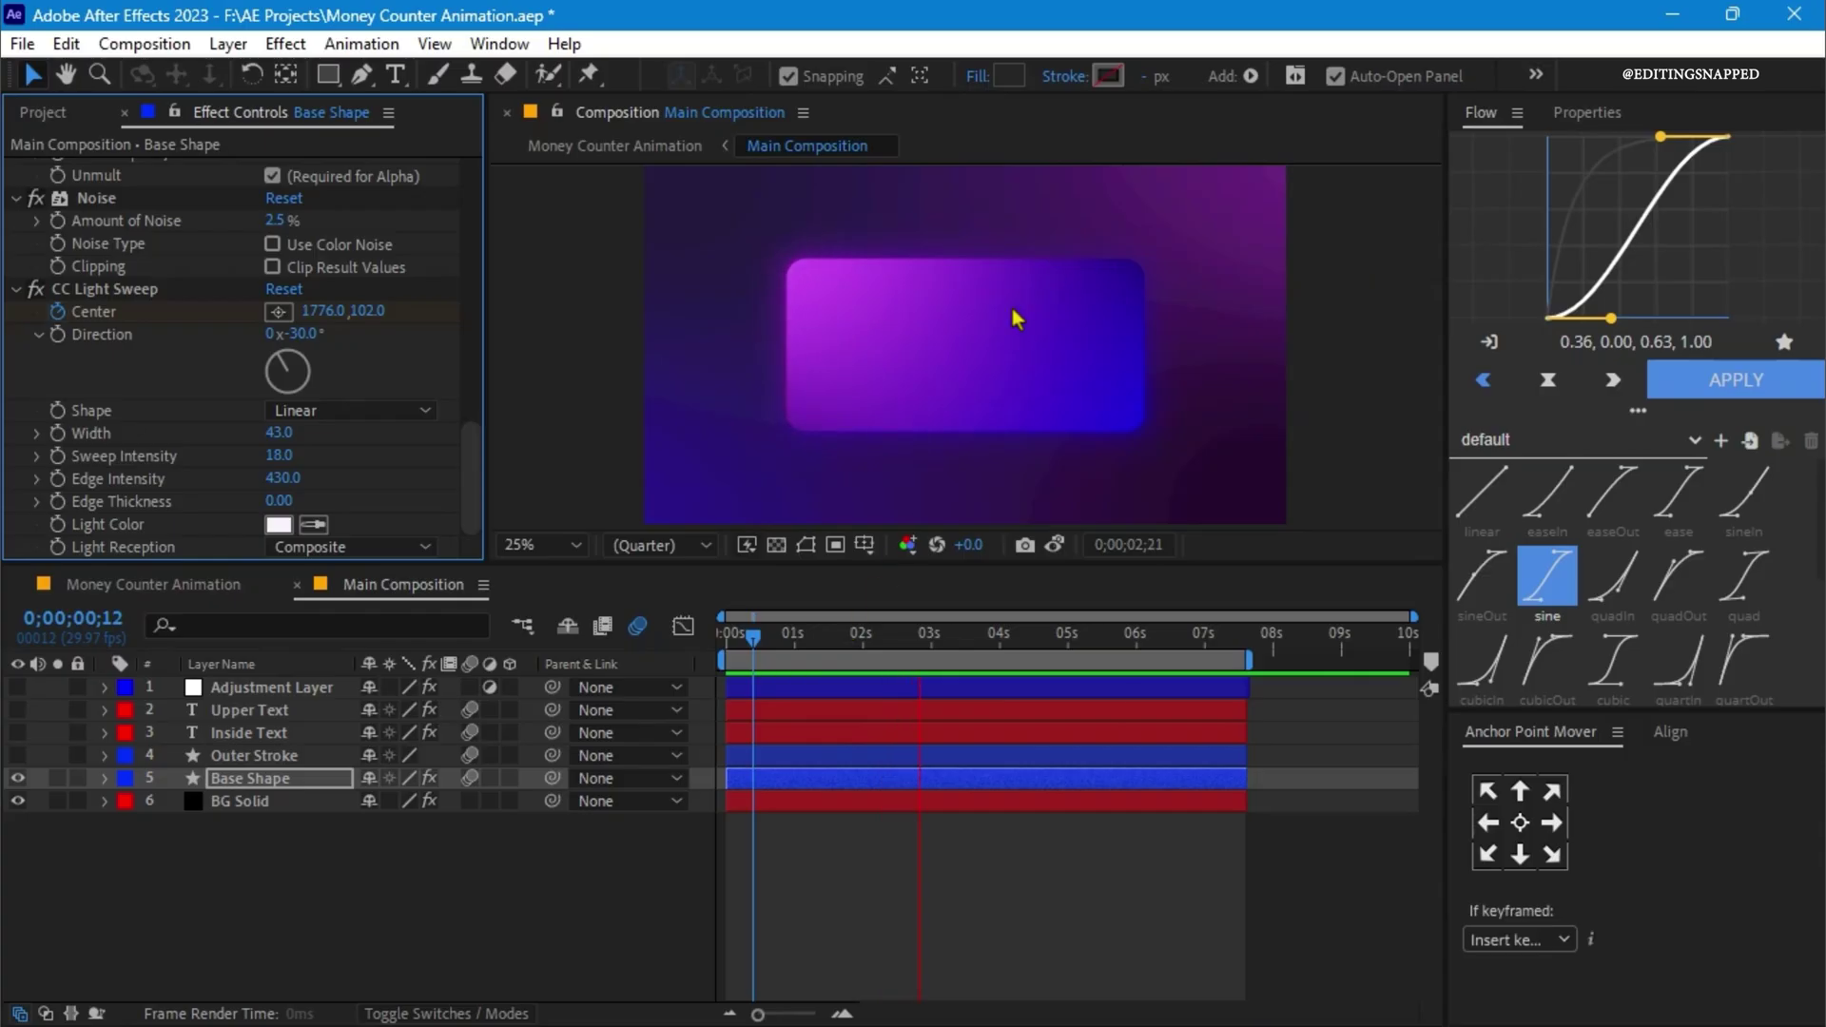
- Stop playback and park the time indicator at 0;00;01;28, mid light sweep
left_click_drag(944, 635, 874, 637)
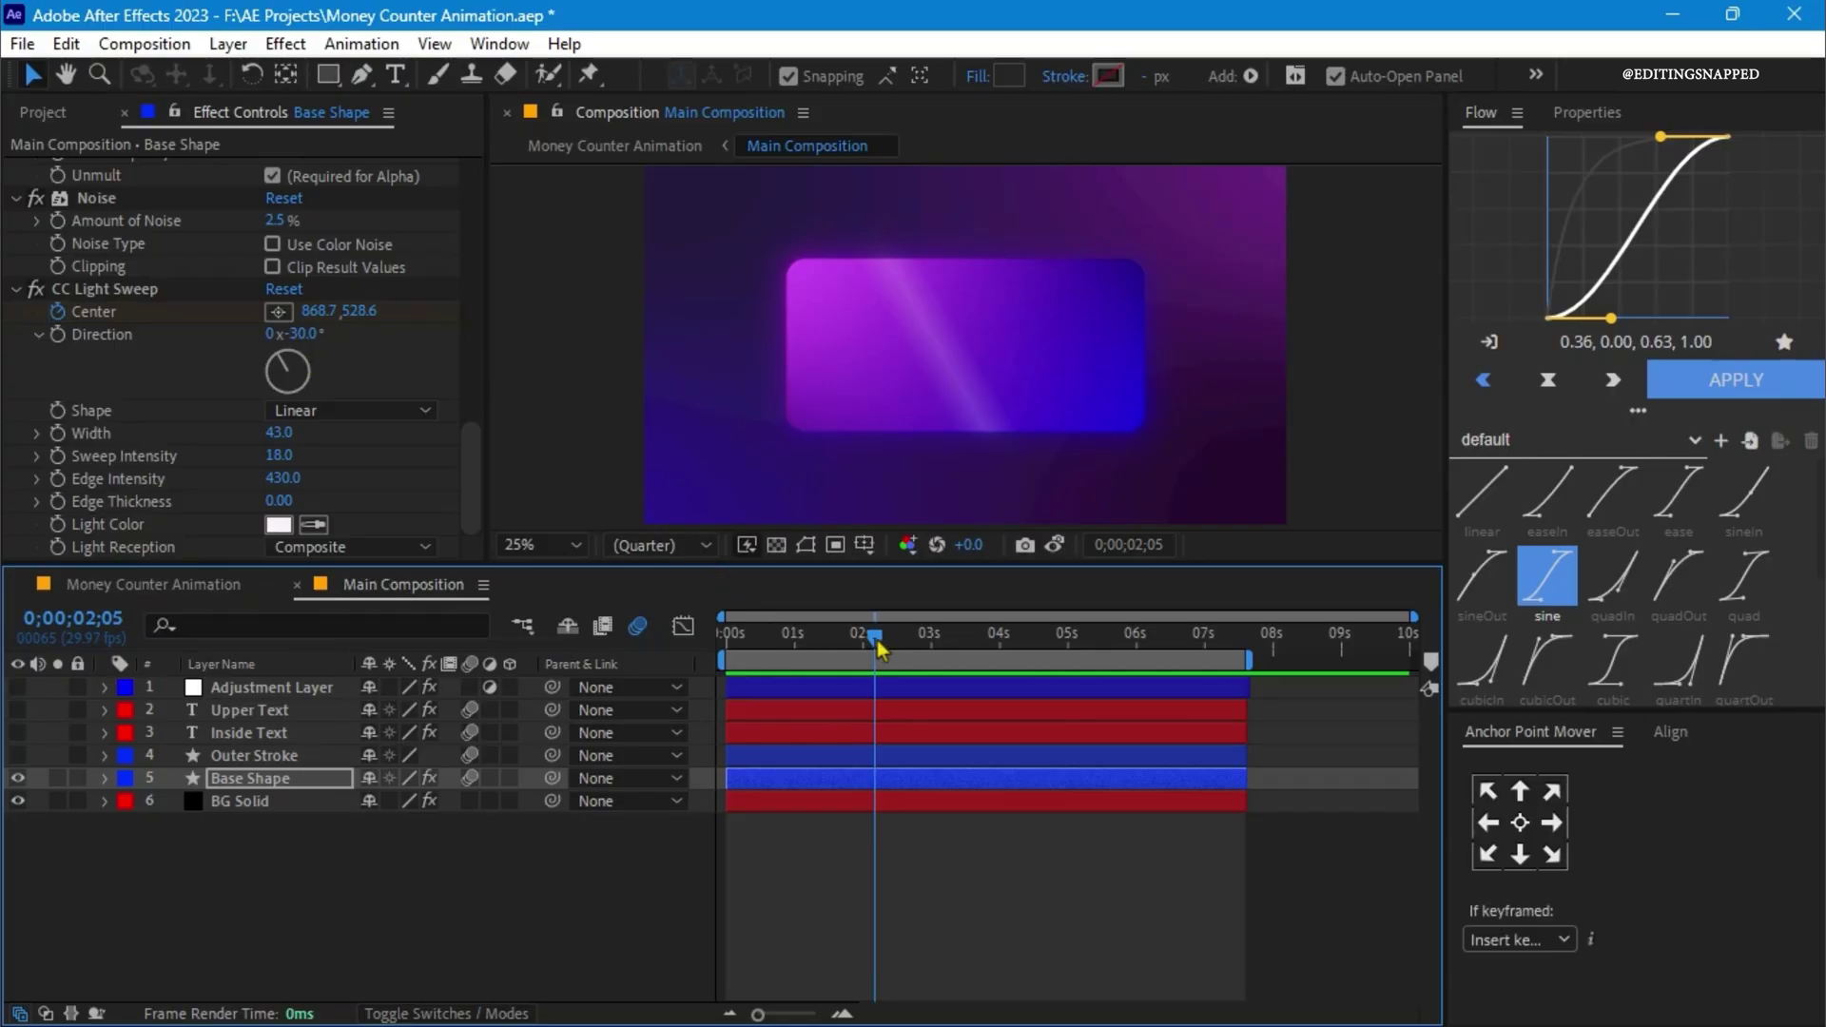
left_click_drag(880, 650, 861, 650)
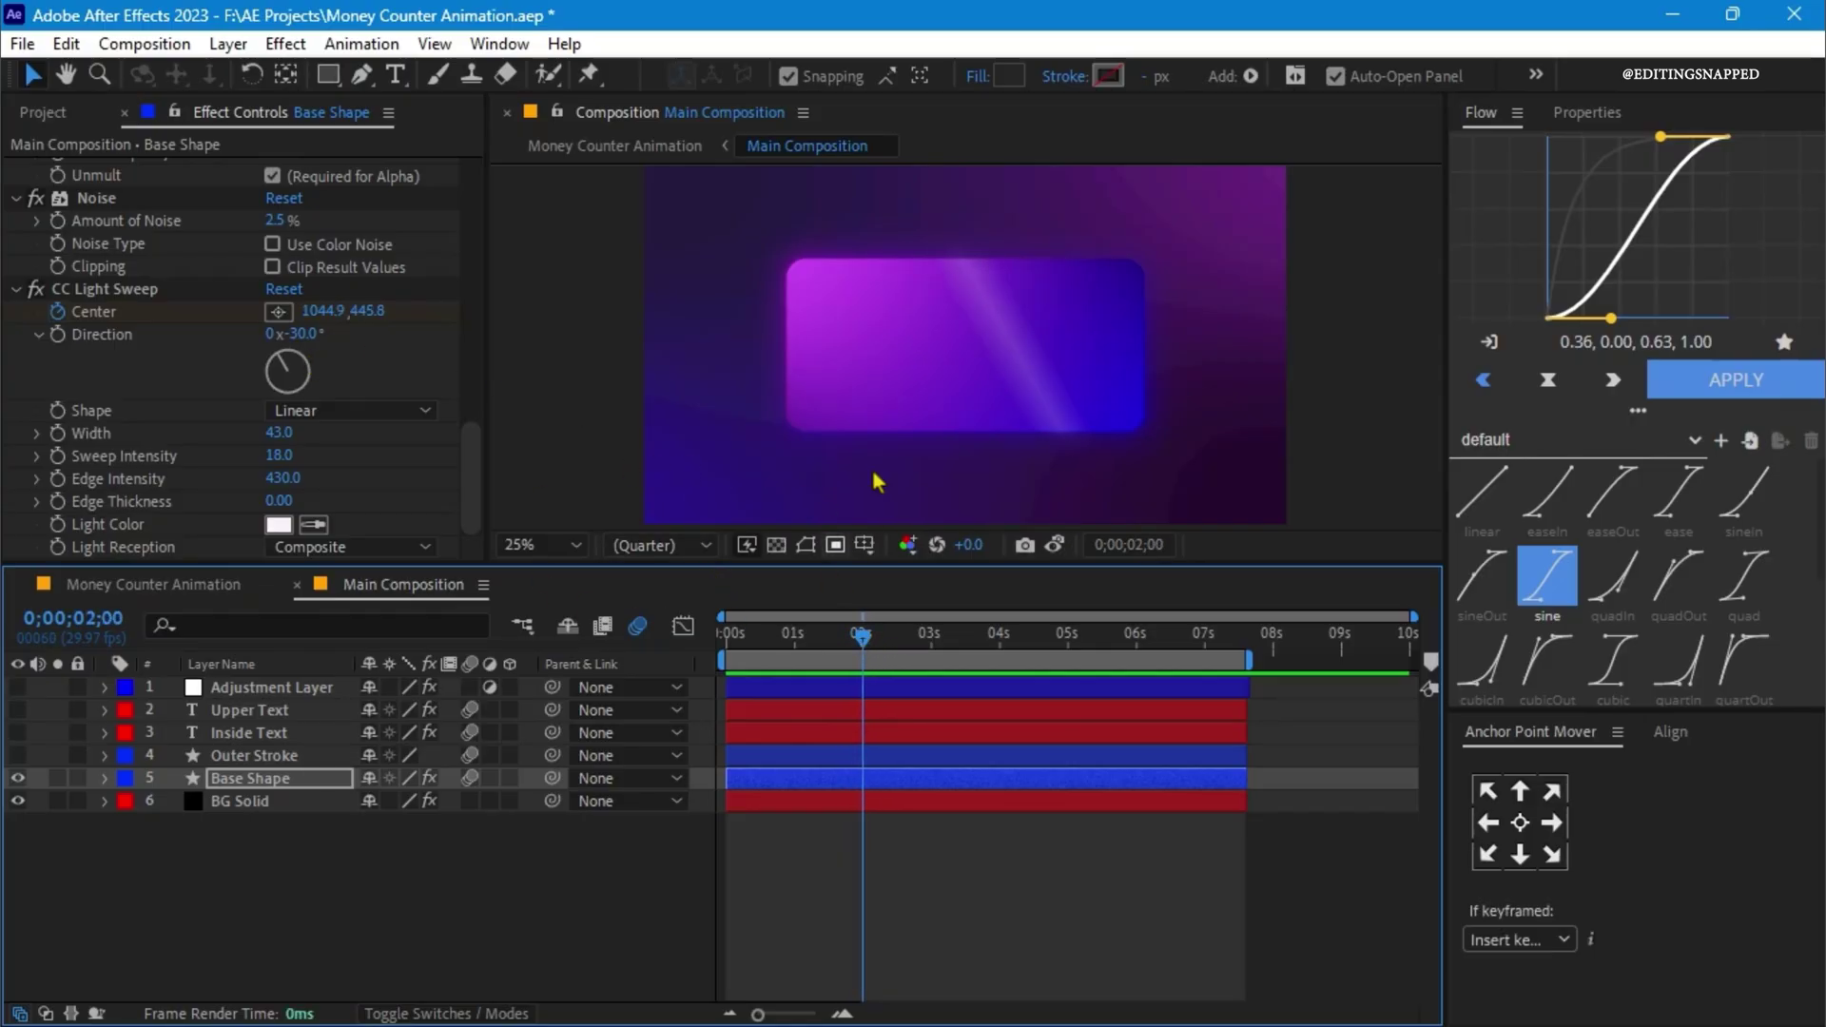
key("Page_Up")
key("Page_Up")
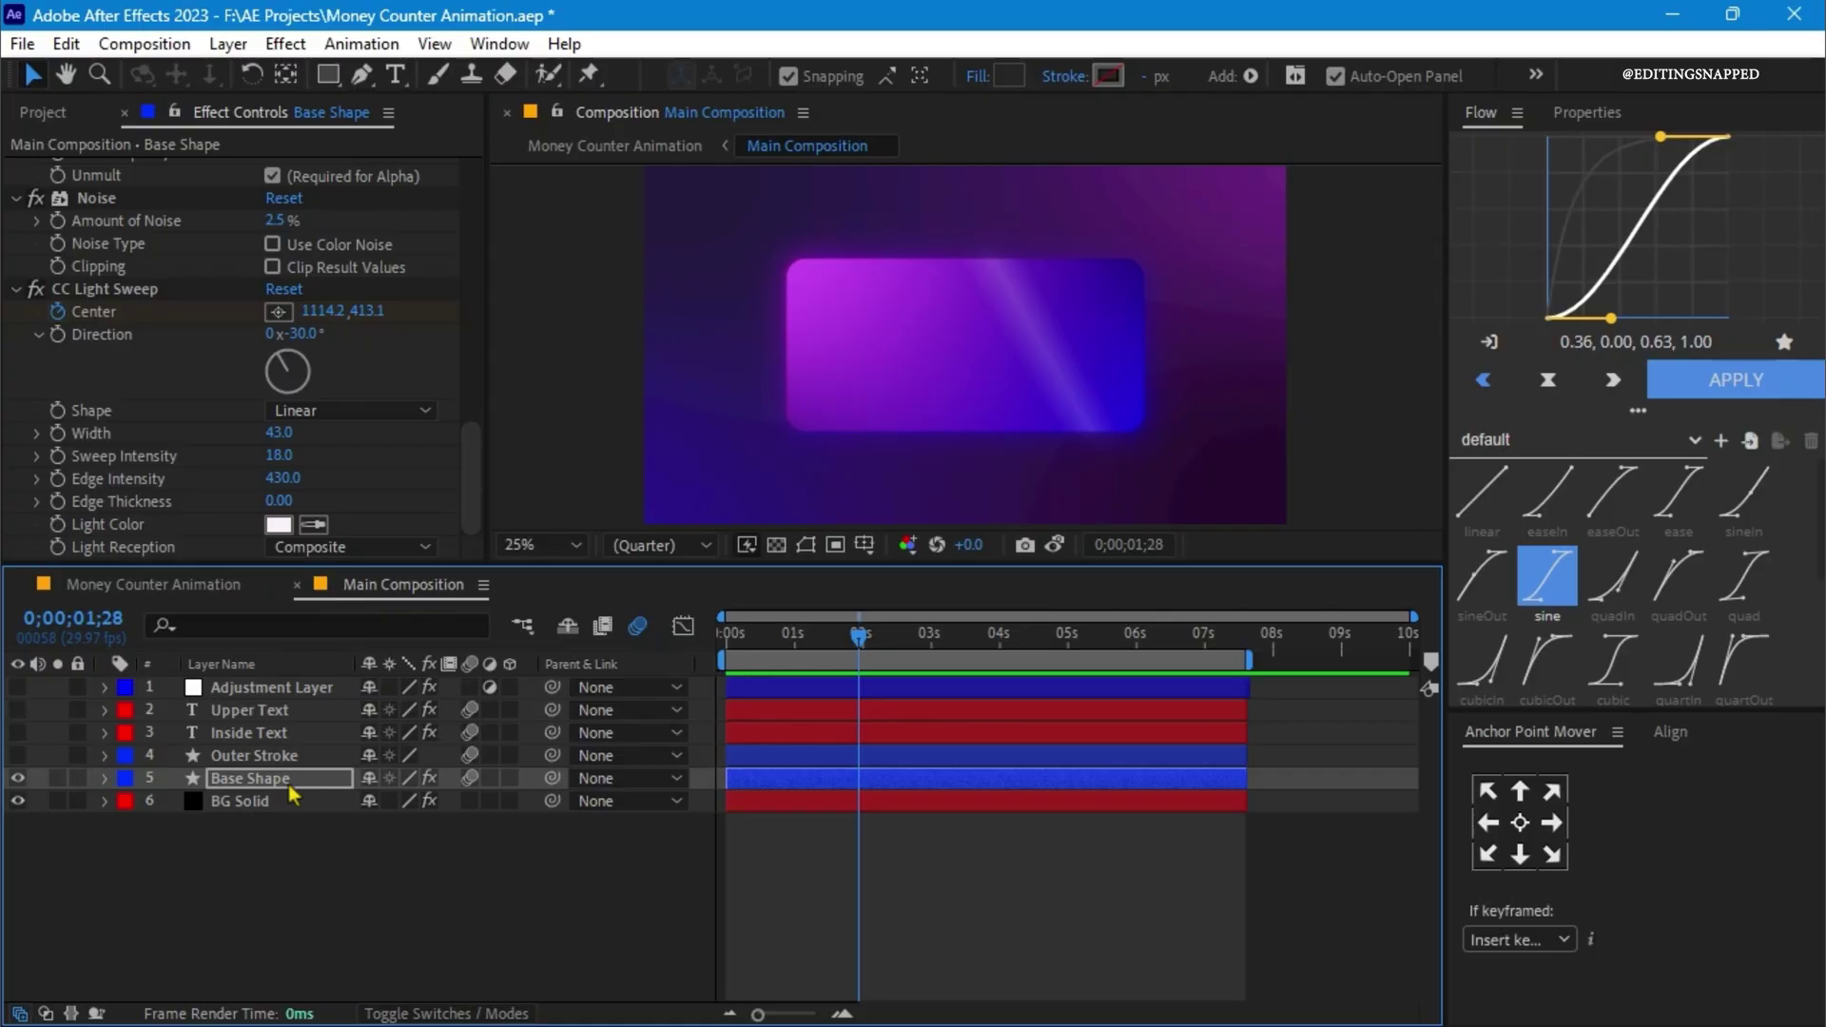
- Show the Outer Stroke's 4 px white outline and the Inside Text counter reading $4M
left_click(18, 756)
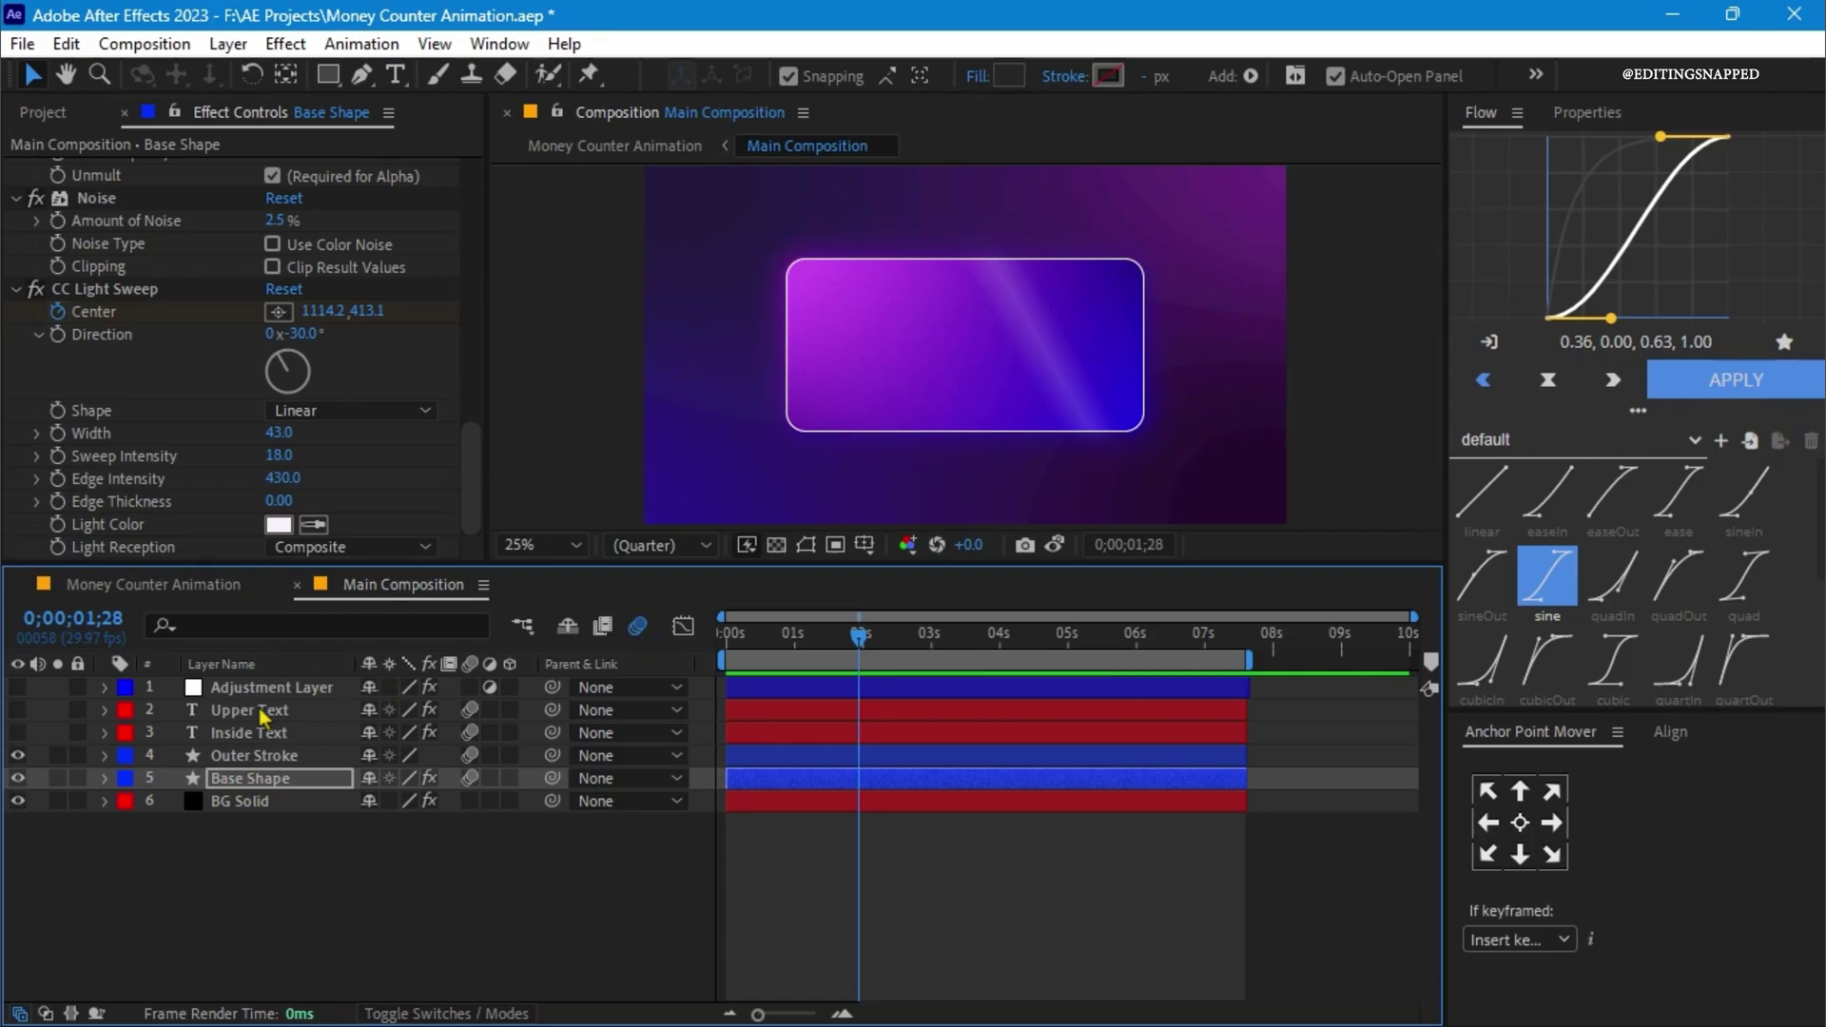
left_click(254, 759)
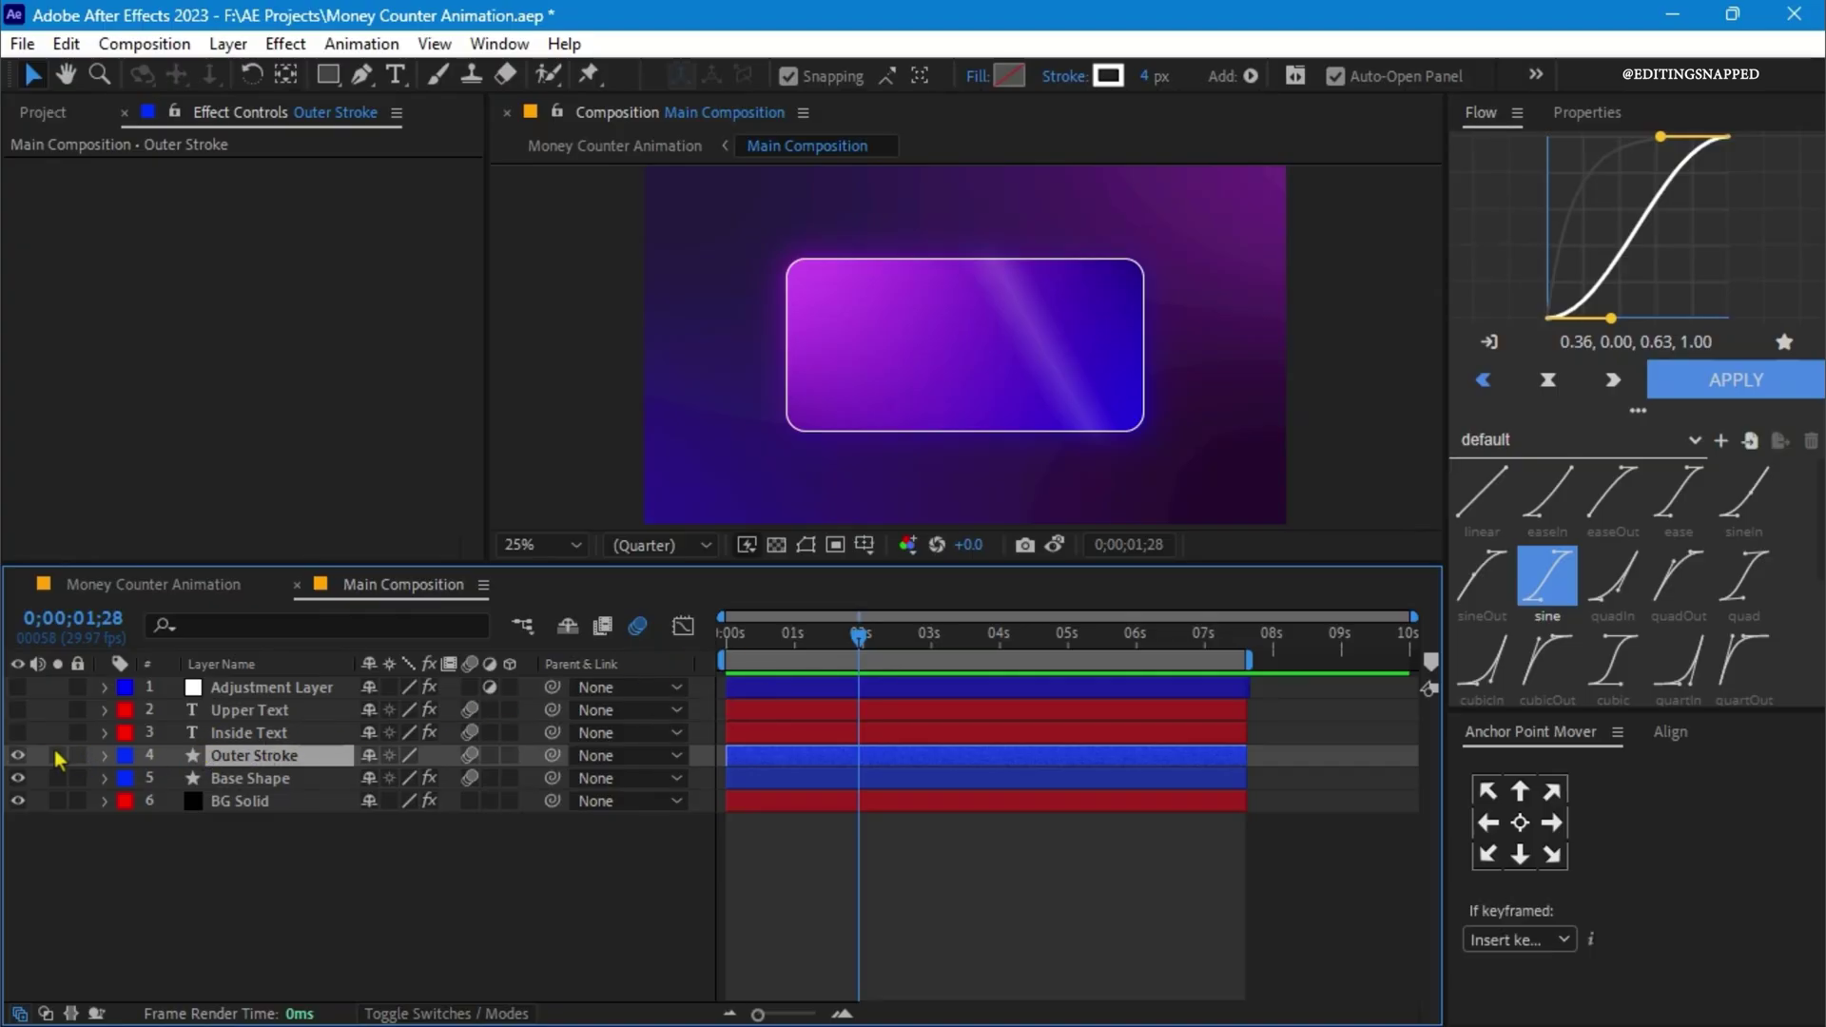
left_click(17, 732)
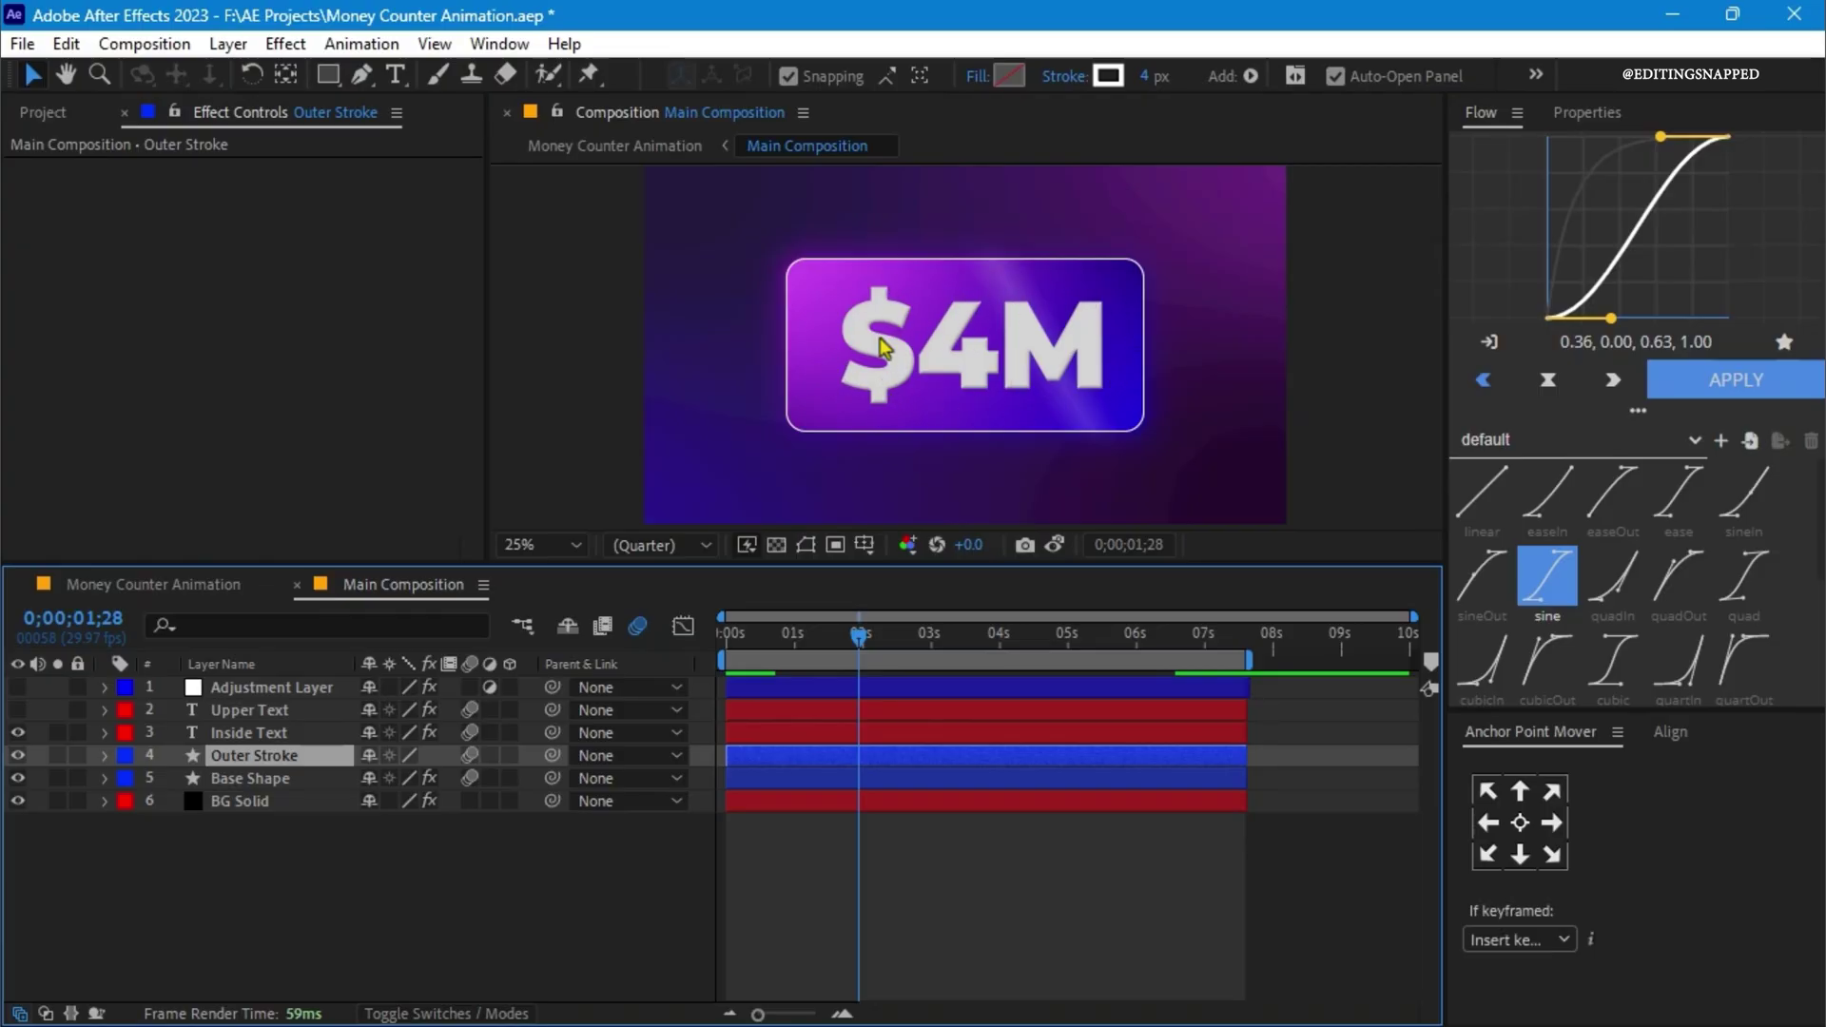
- Expand Inside Text's layer styles to review Drop Shadow and Bevel and Emboss, then collapse Bevel and Emboss
left_click(252, 734)
left_click(106, 733)
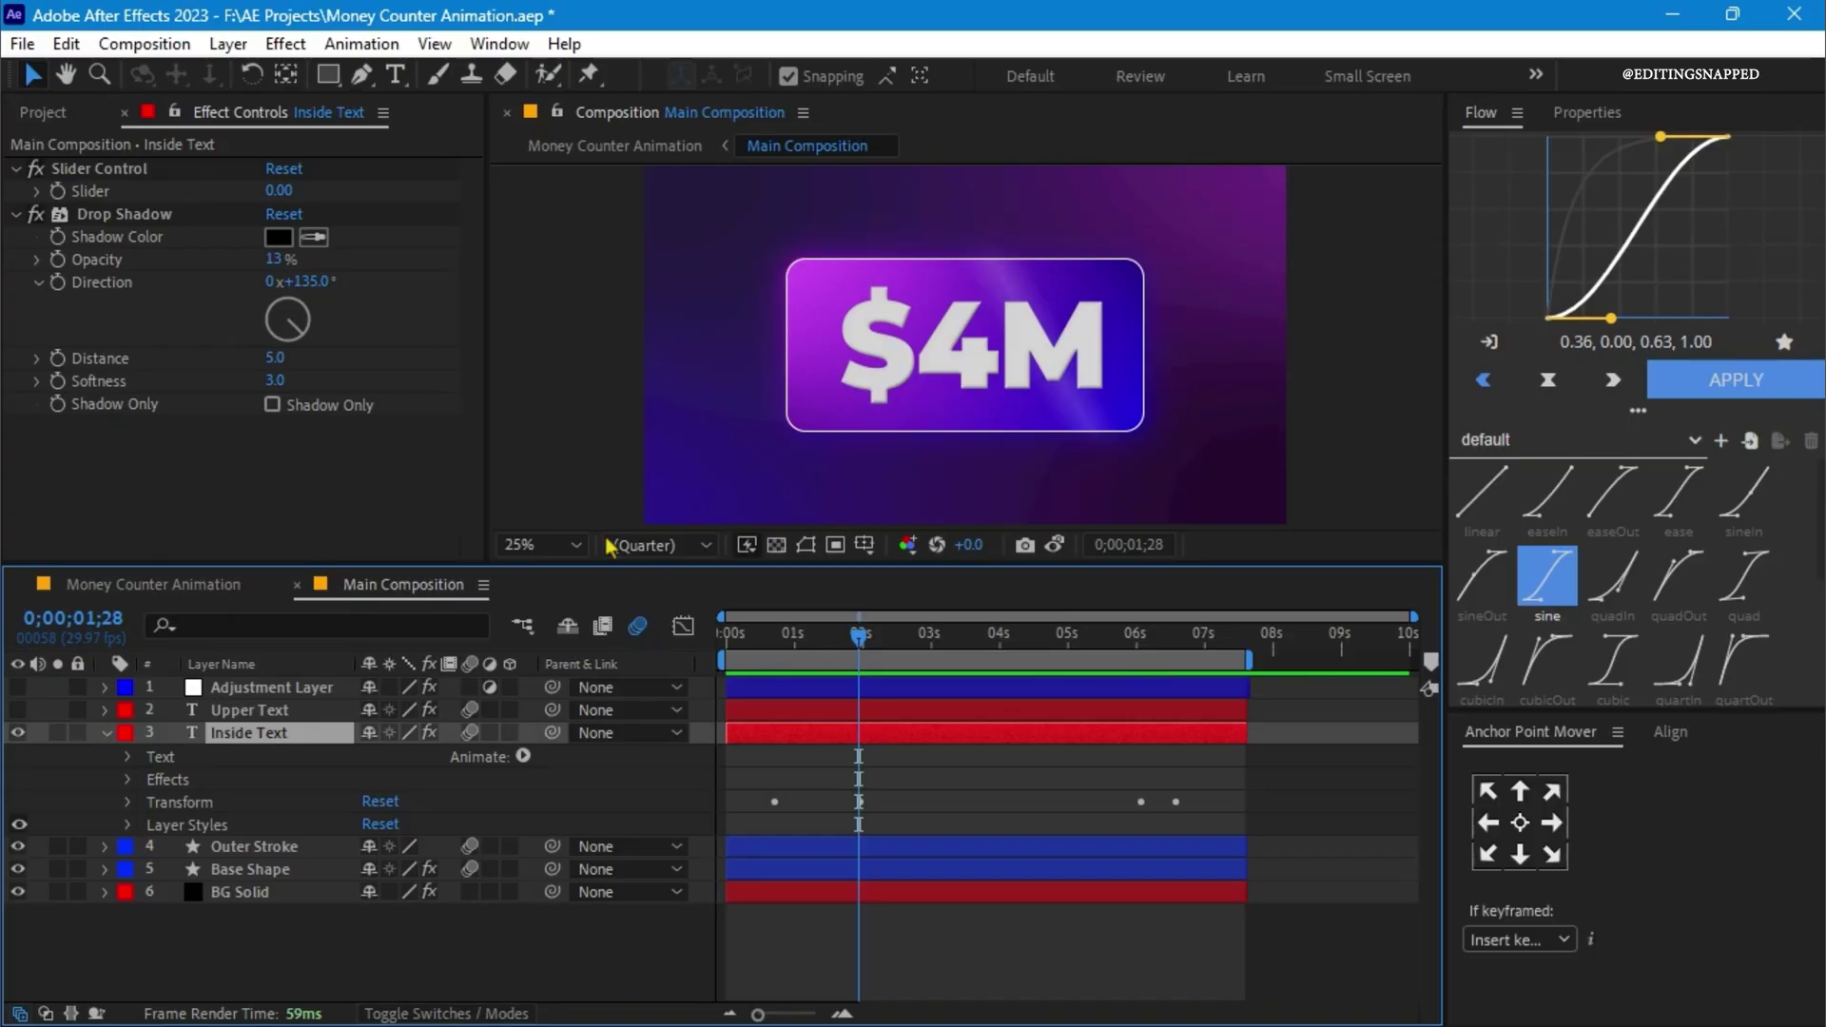
left_click(128, 825)
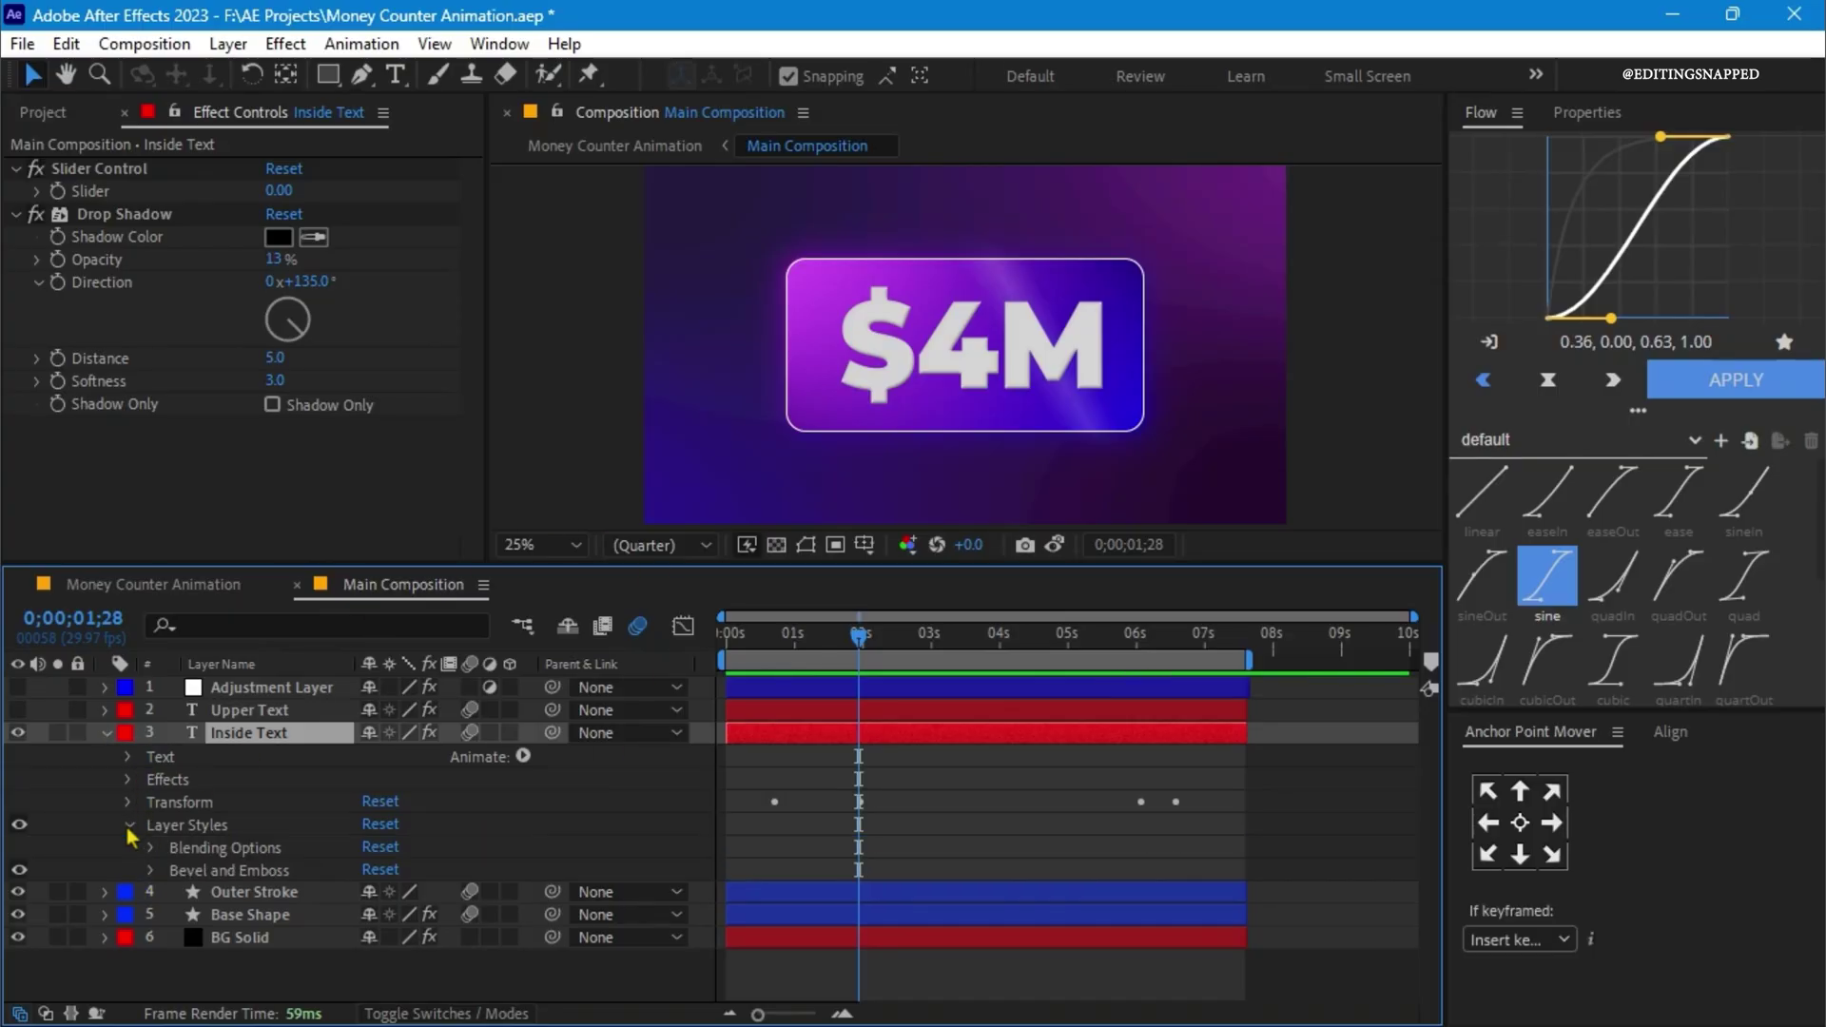
left_click(151, 871)
scroll(303, 832, "down", 2)
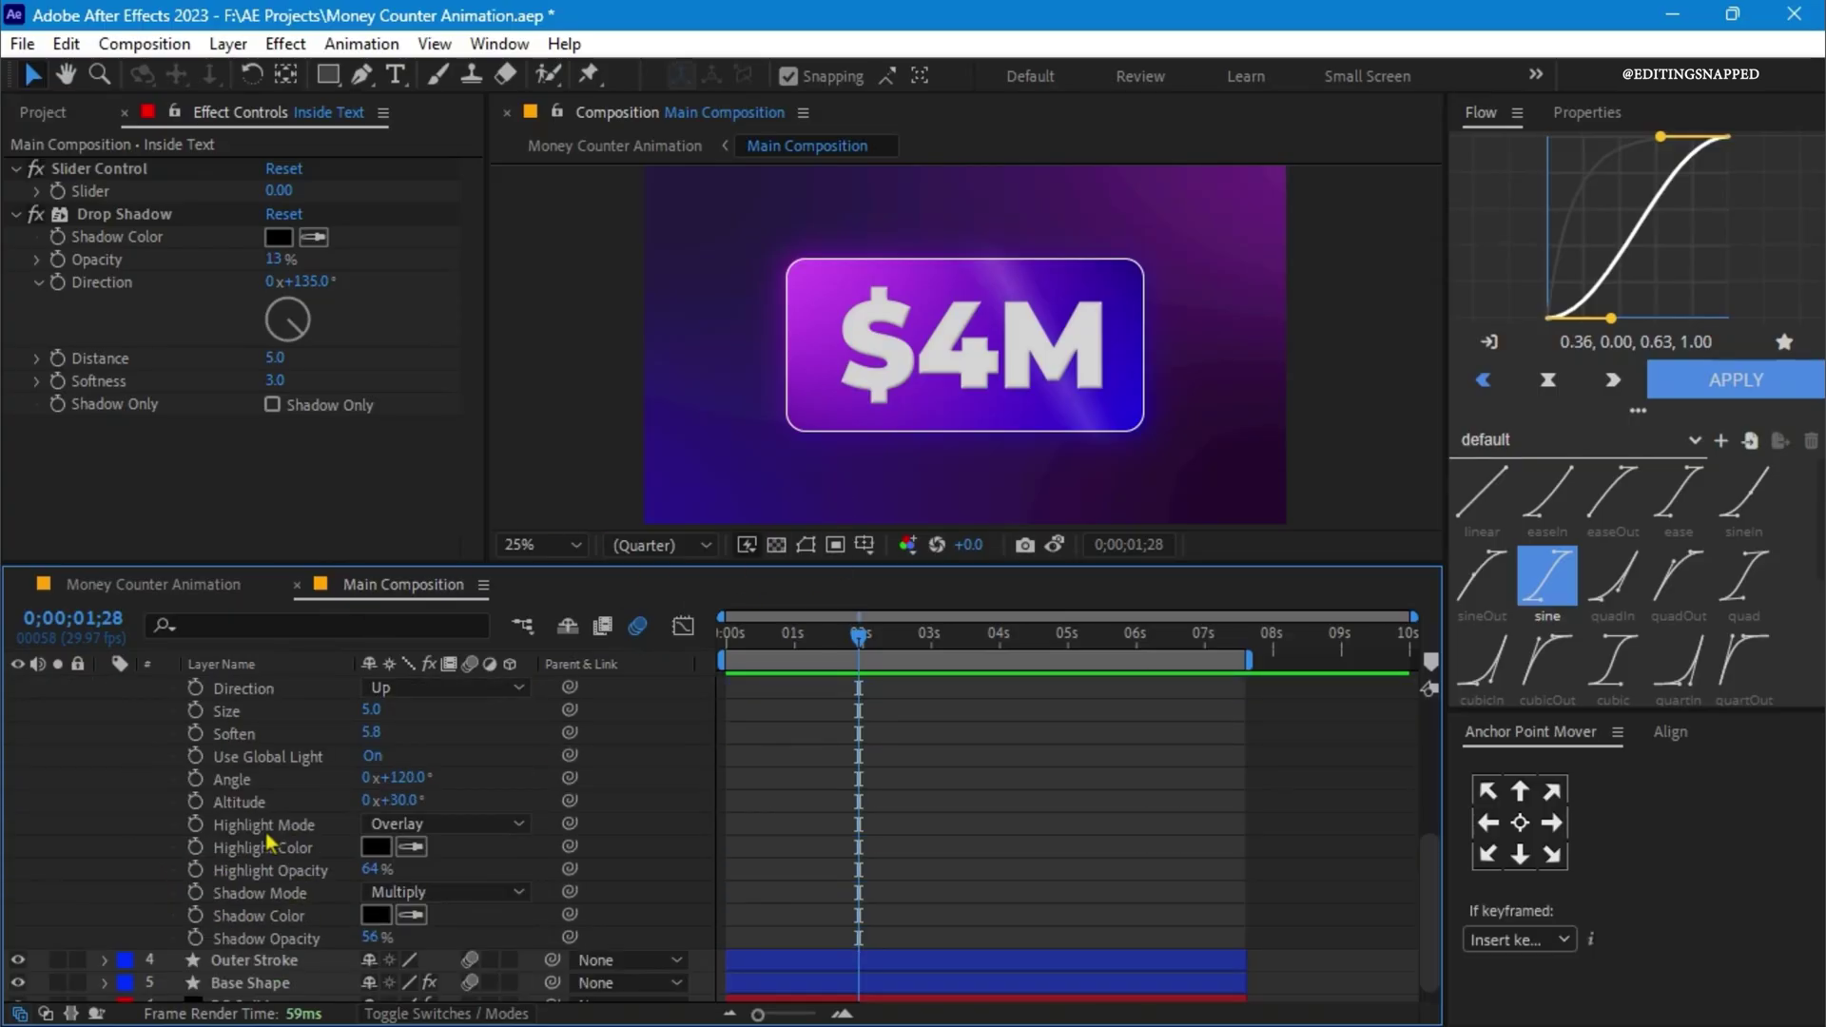
scroll(276, 838, "up", 2)
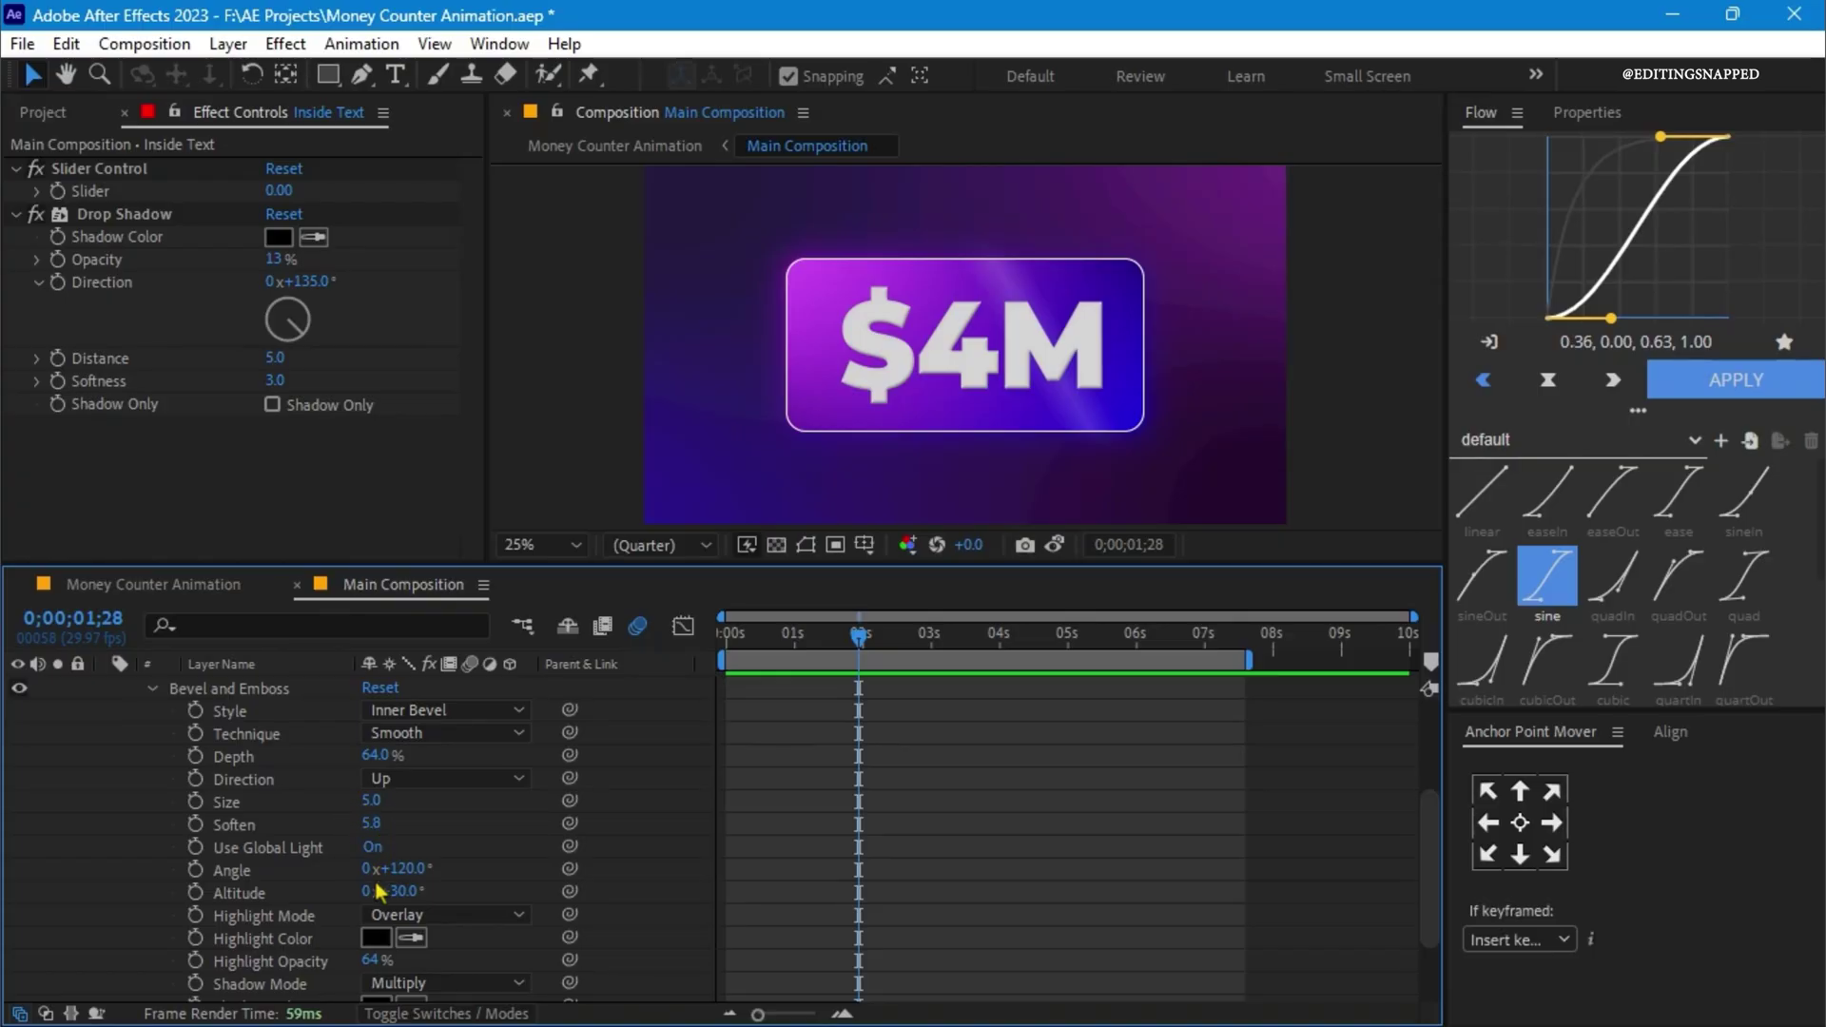
scroll(392, 824, "down", 3)
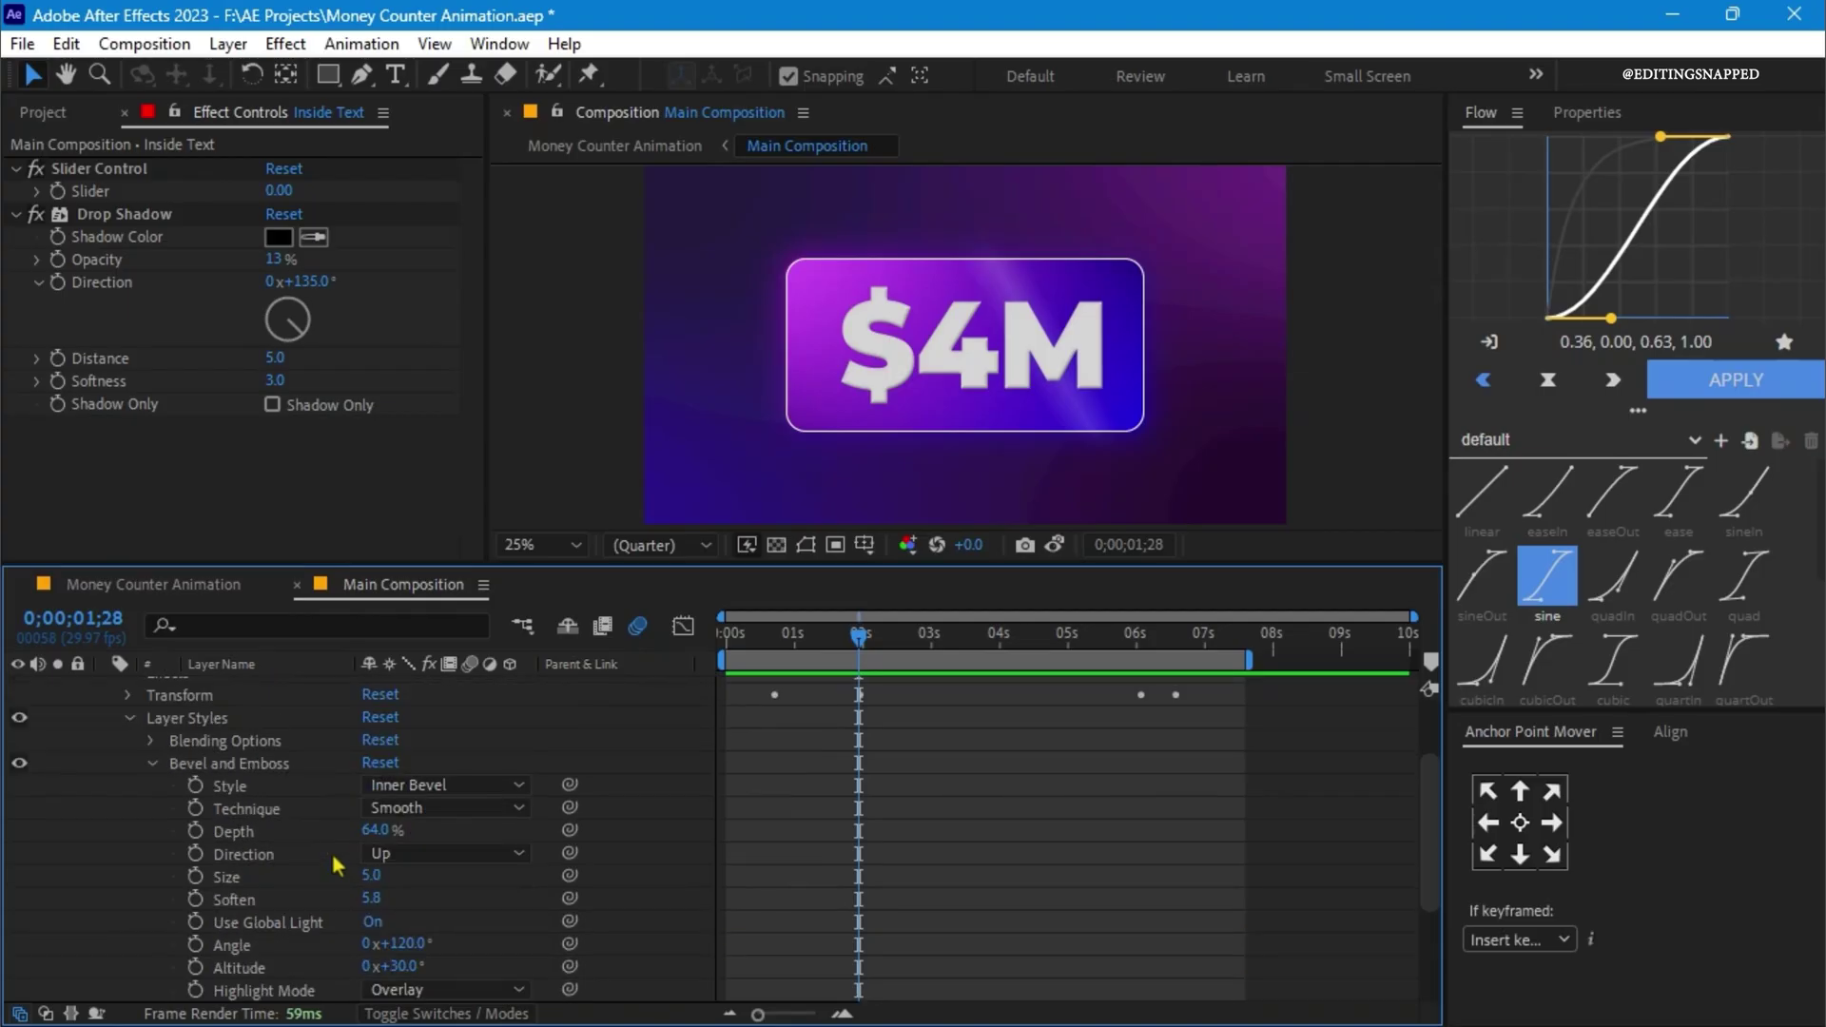
scroll(333, 853, "up", 4)
left_click(152, 763)
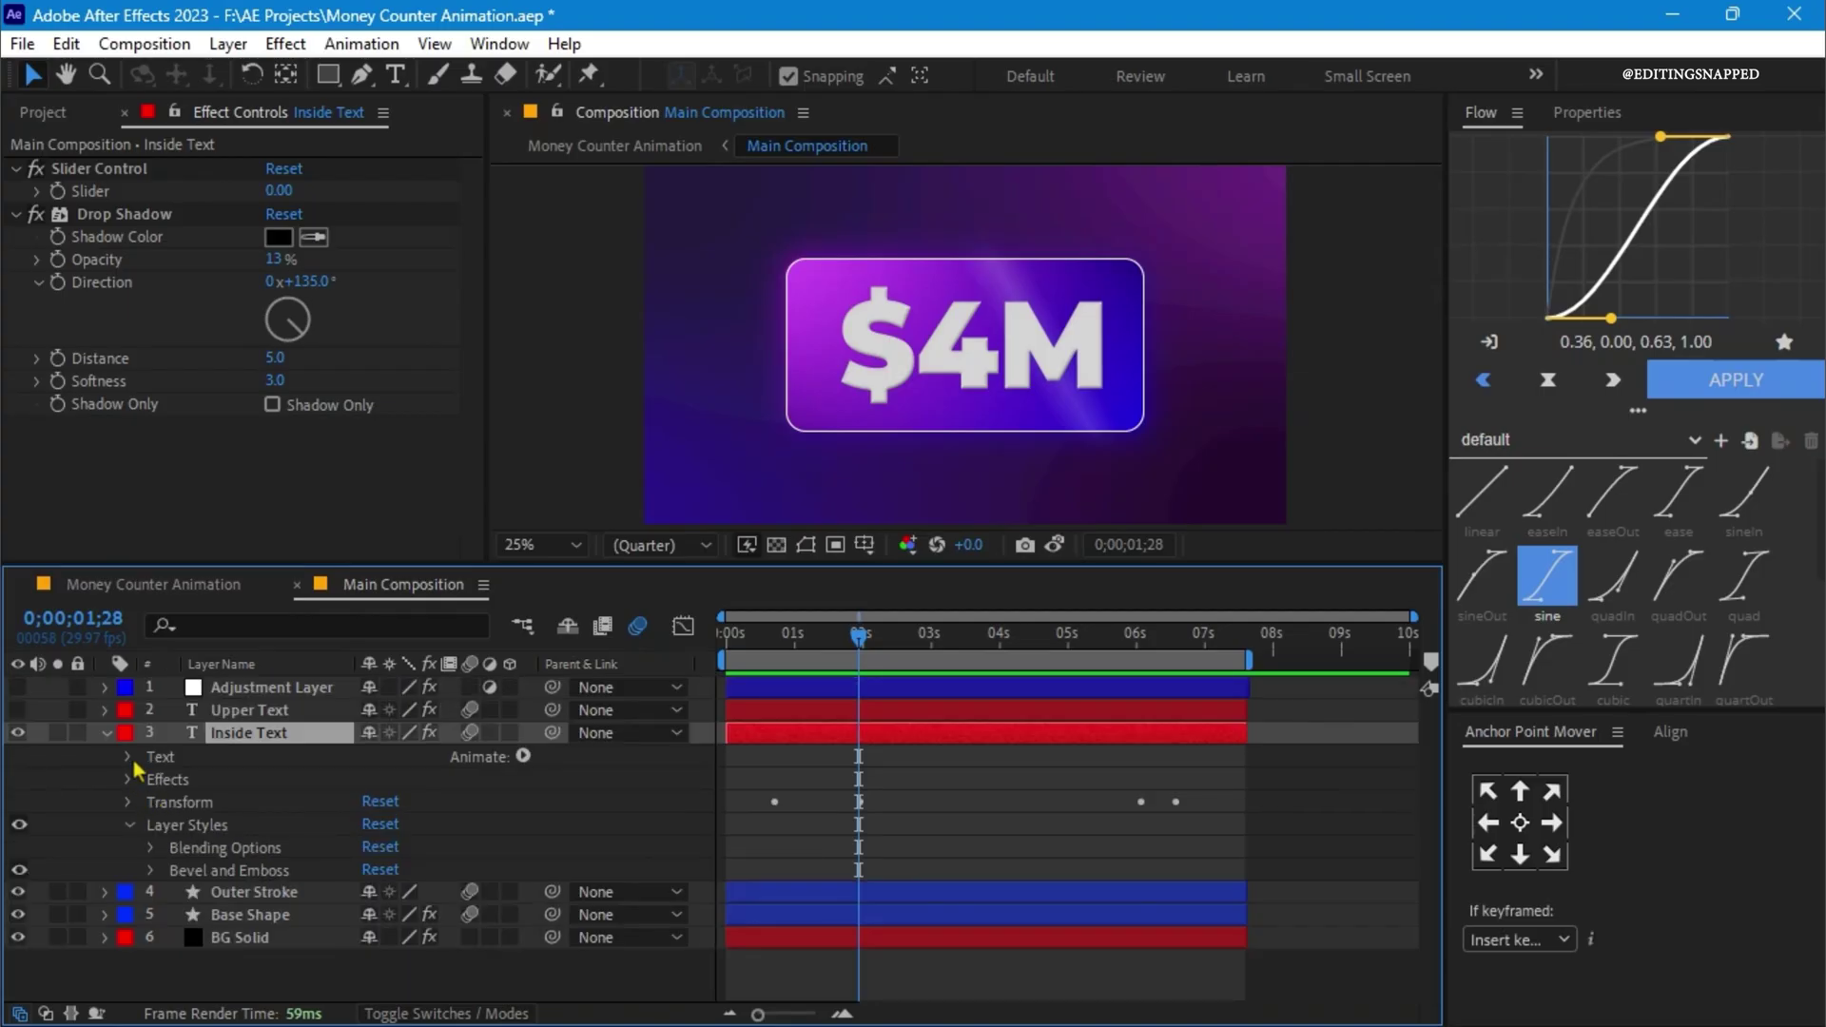
- Reveal the Source Text expression counting 0 to 9000000 over 4 seconds, then move to 0;00;00;26
left_click(127, 757)
left_click(150, 779)
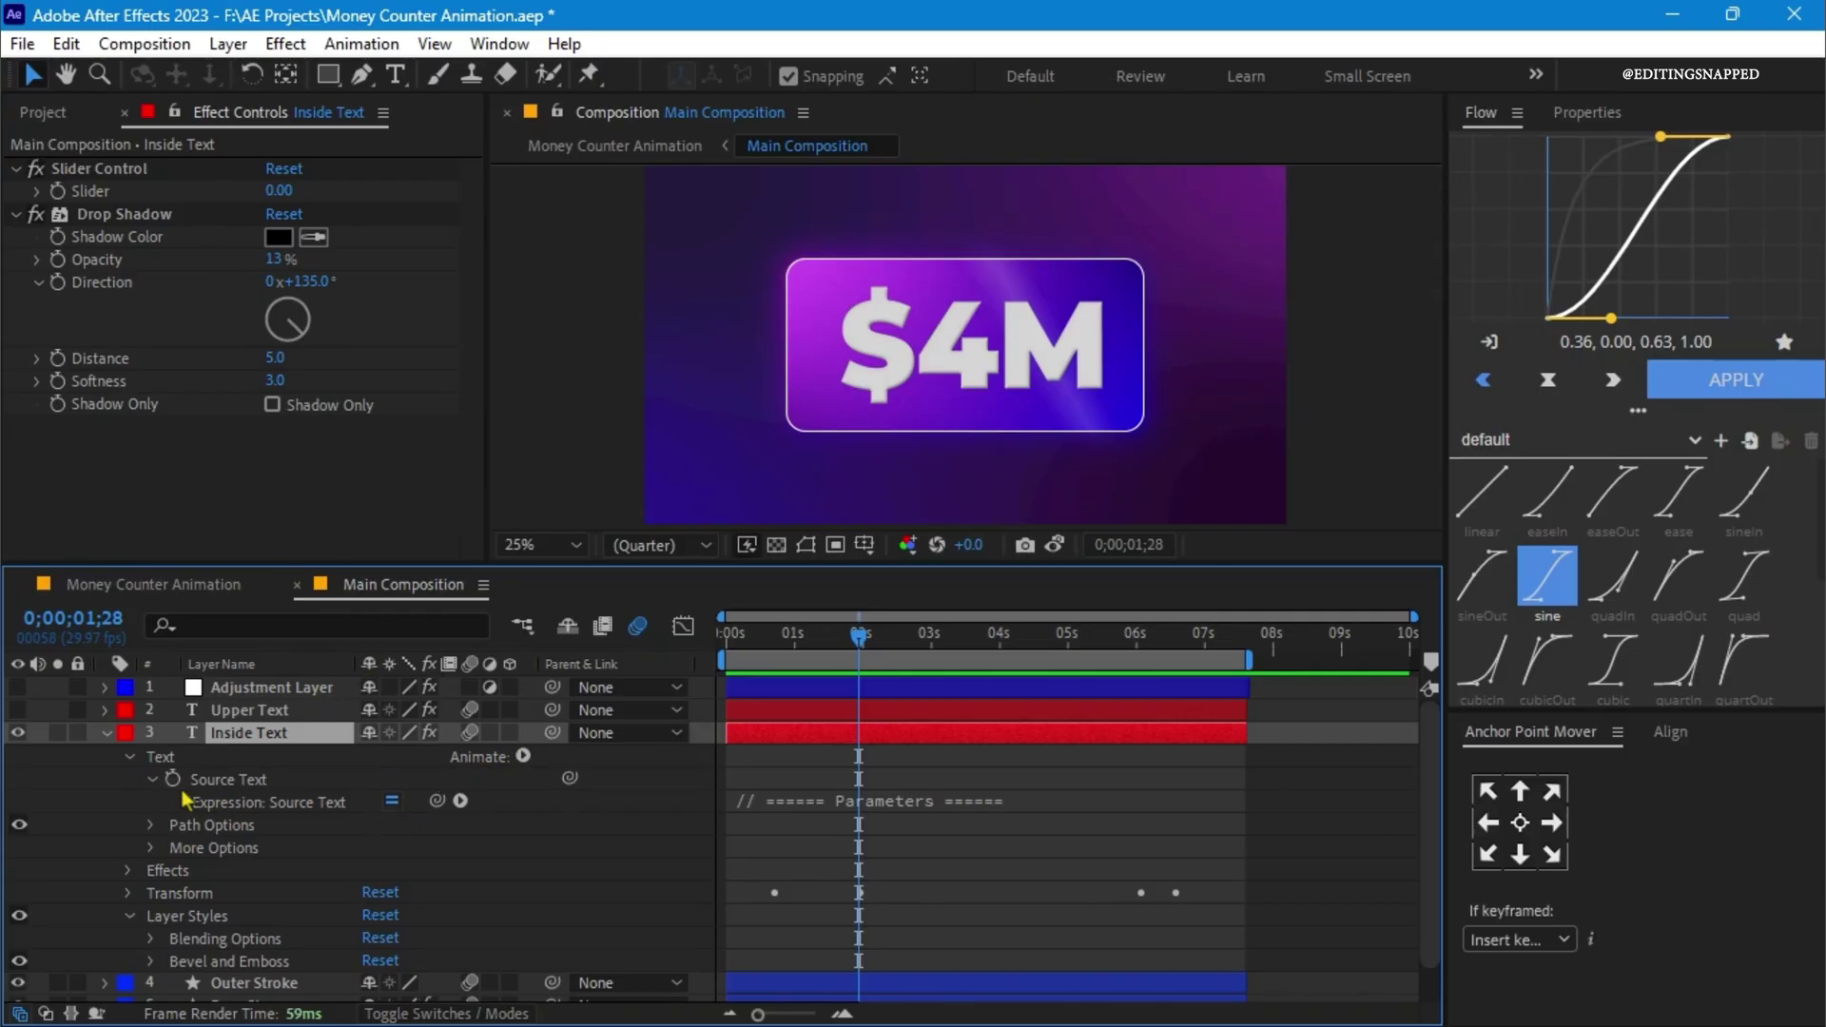
left_click(811, 810)
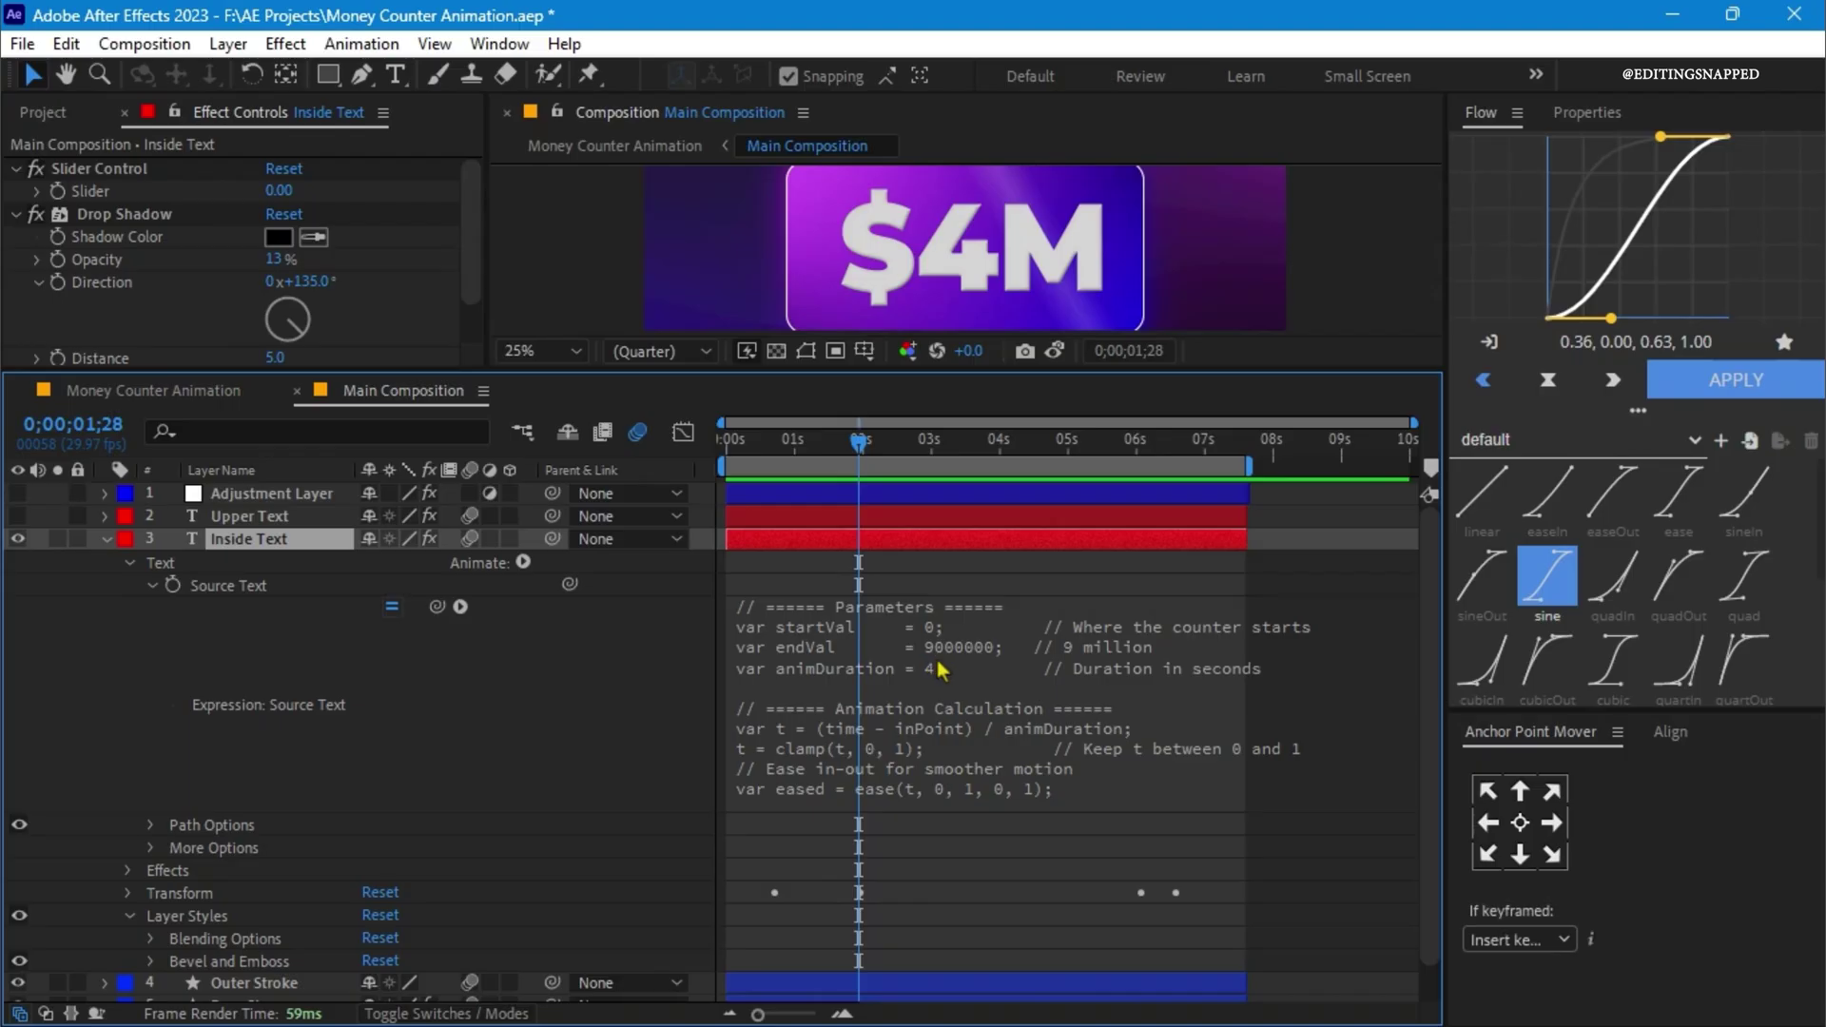
left_click(786, 440)
- Show Inside Text's Position and Opacity keyframes, then scrub and play the counter climbing toward $9M
left_click_drag(570, 372, 571, 559)
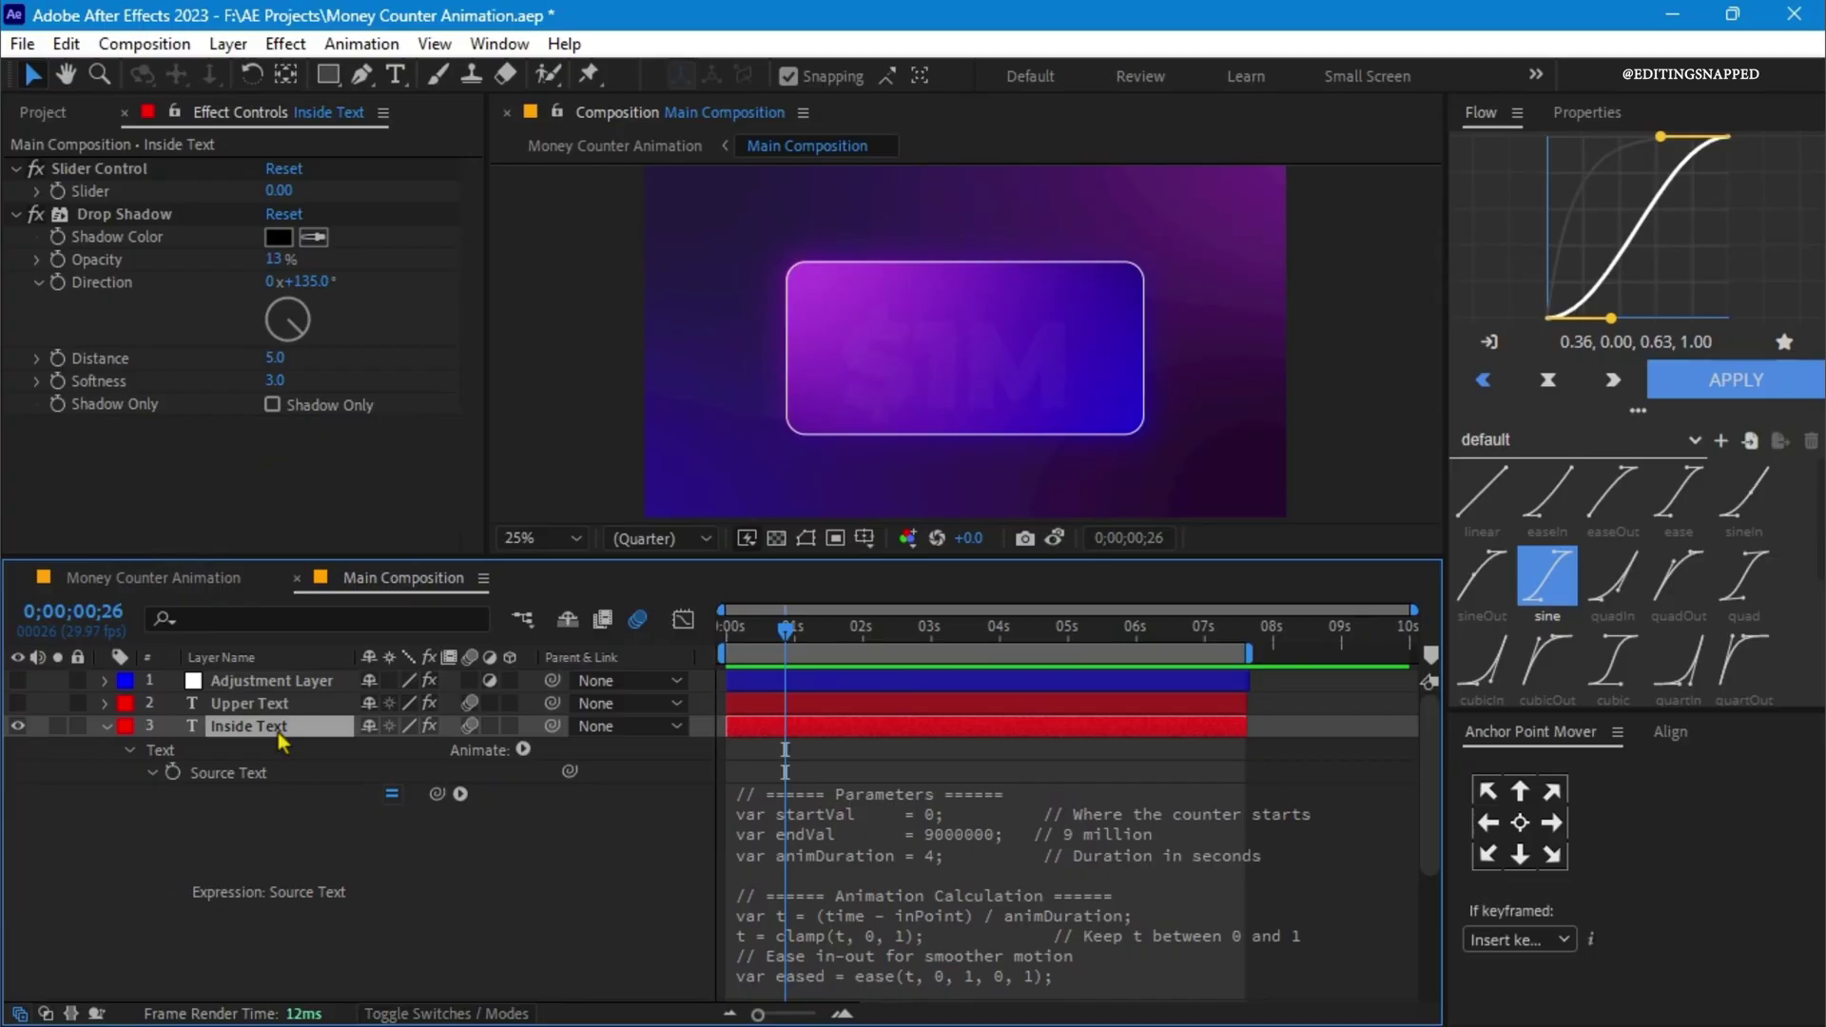
key("u")
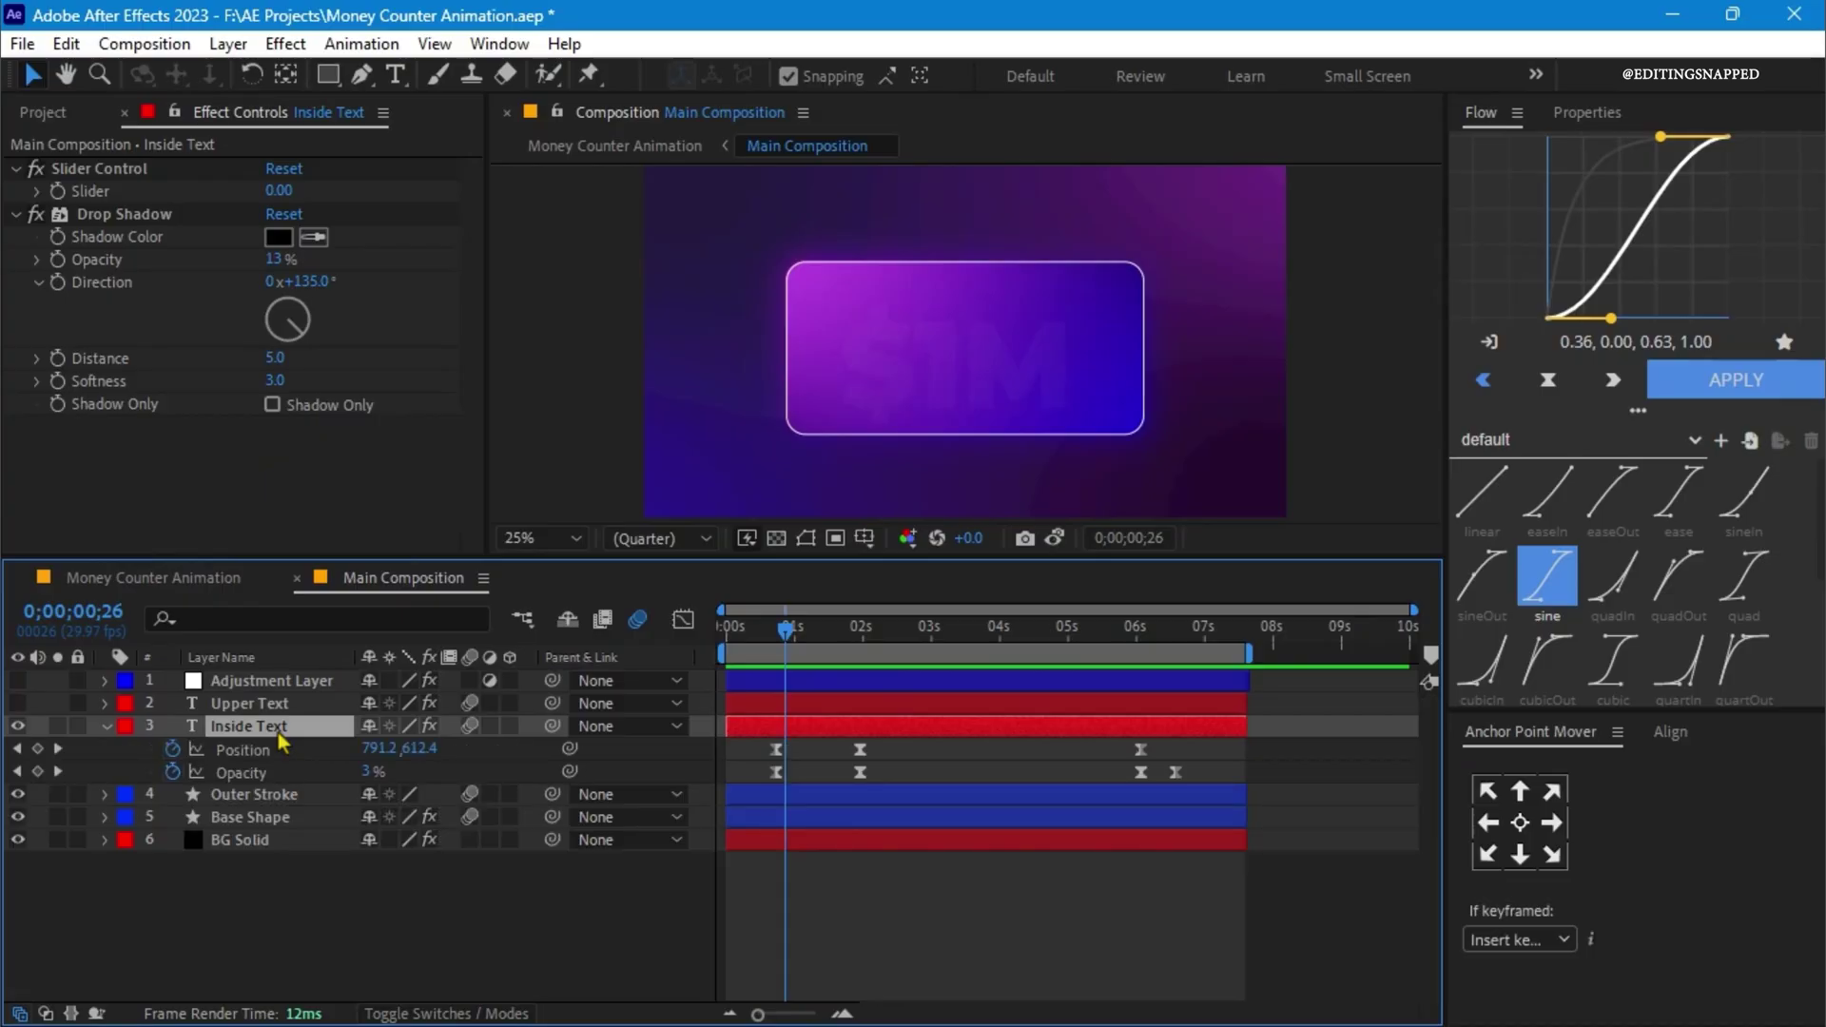
left_click(745, 637)
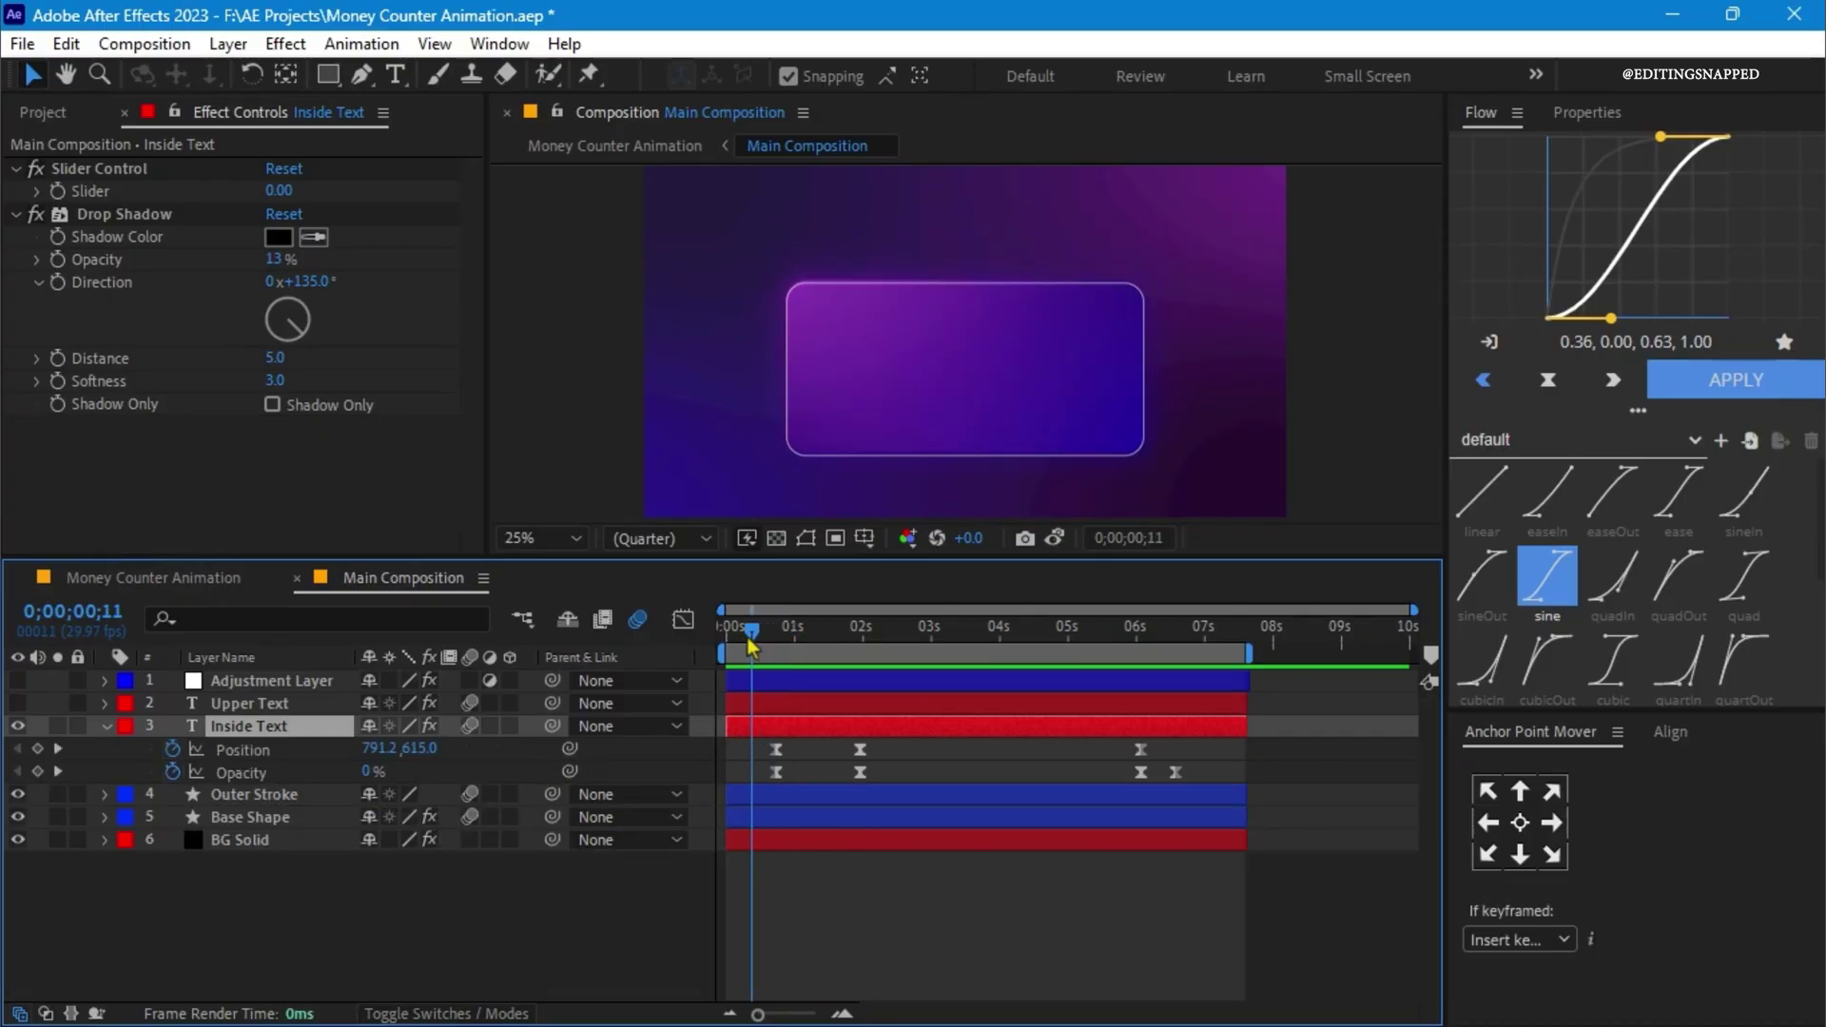
left_click_drag(751, 647, 798, 649)
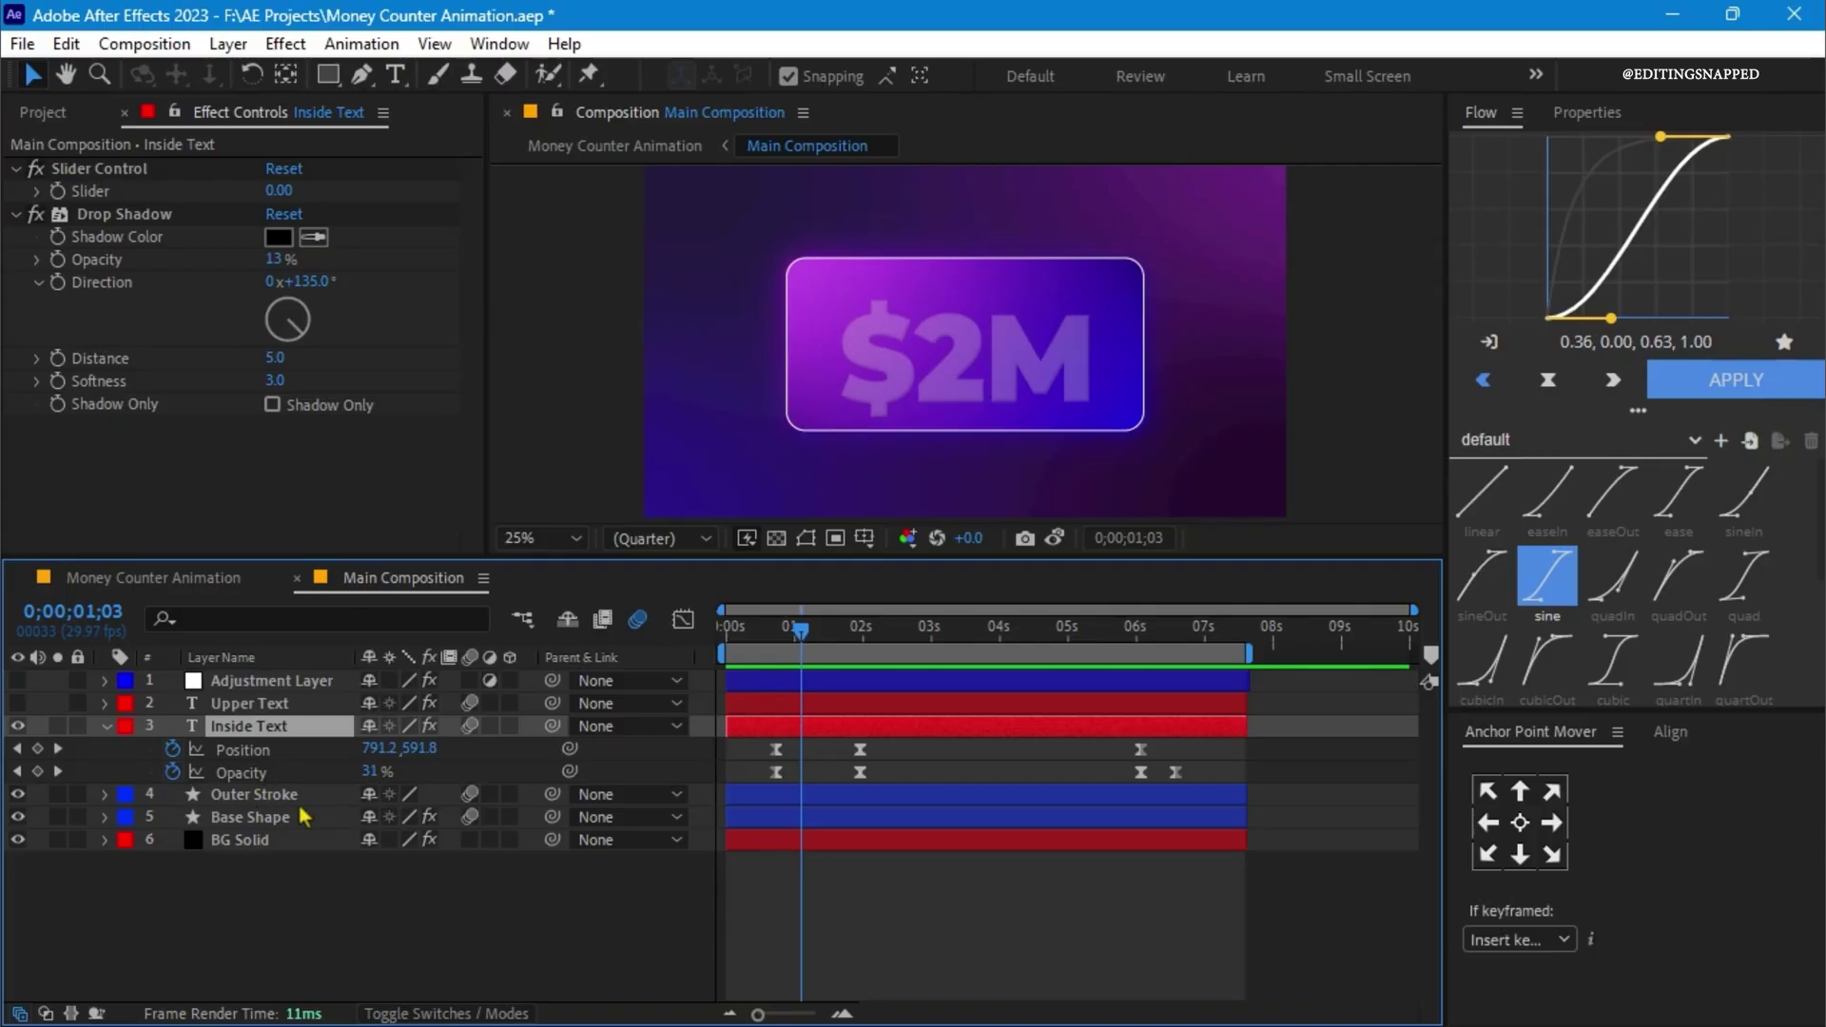
left_click_drag(797, 643, 849, 656)
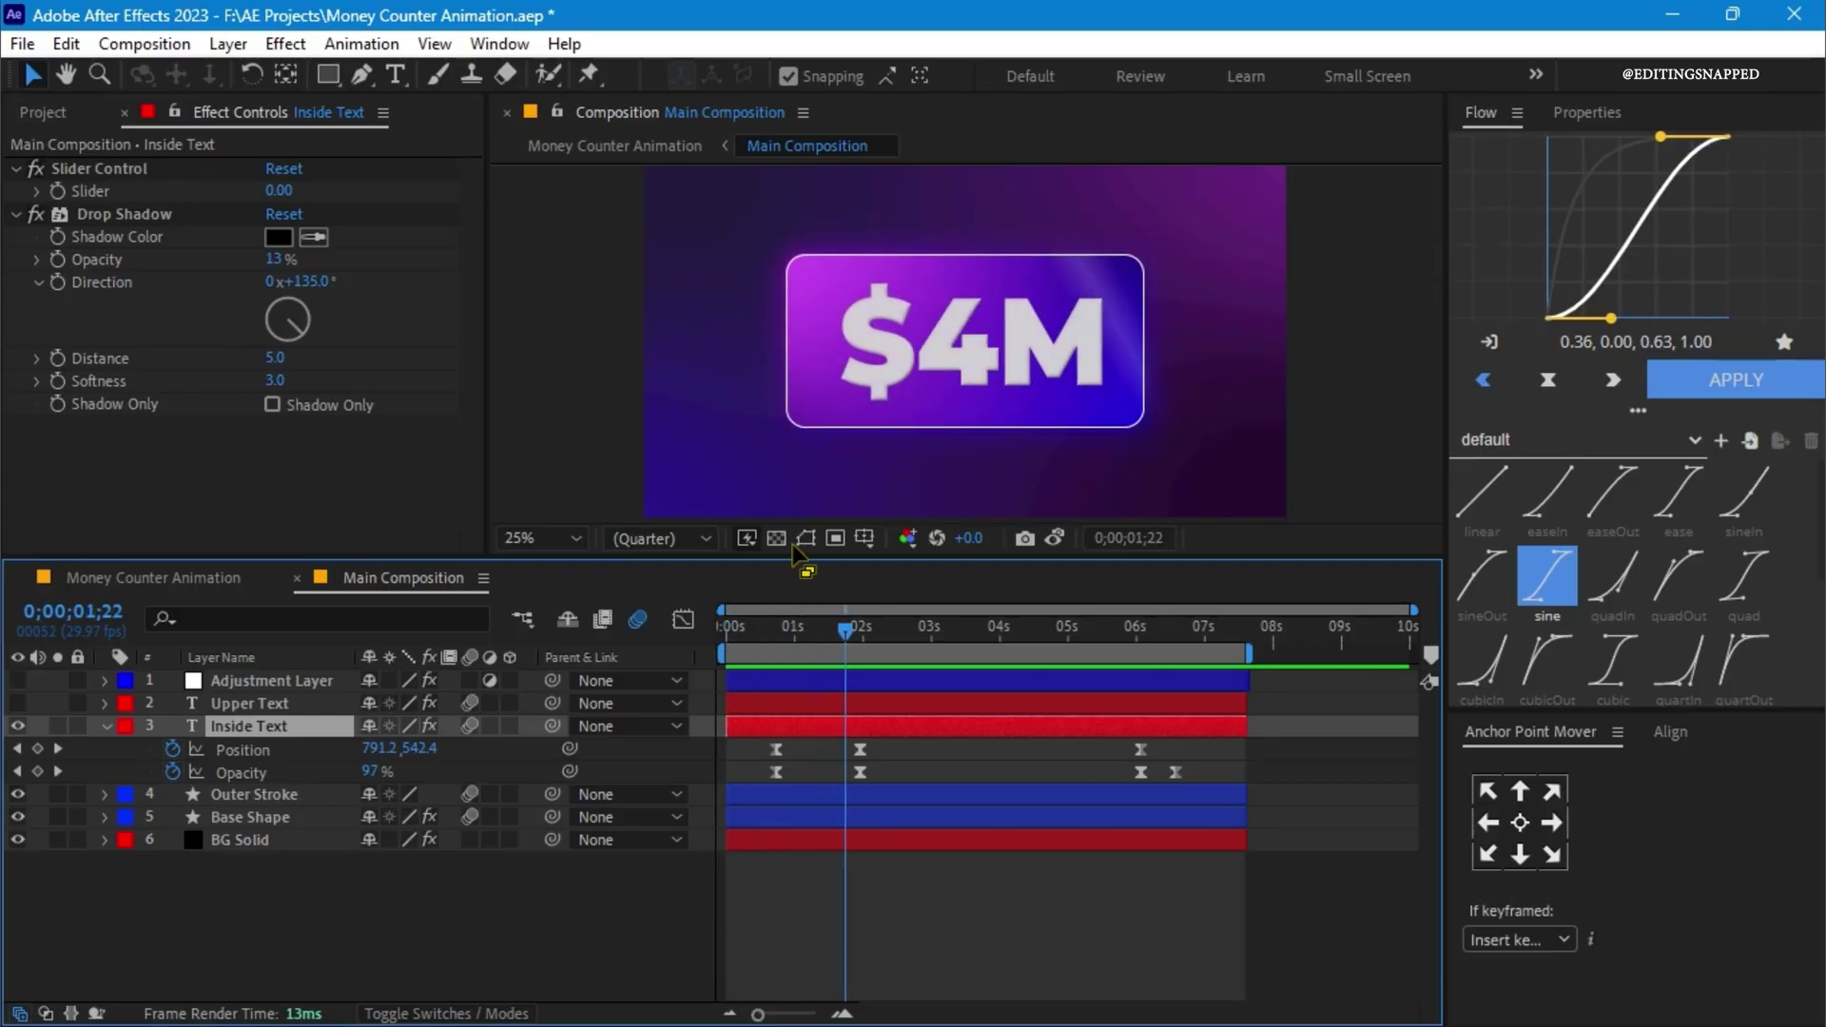
key("space")
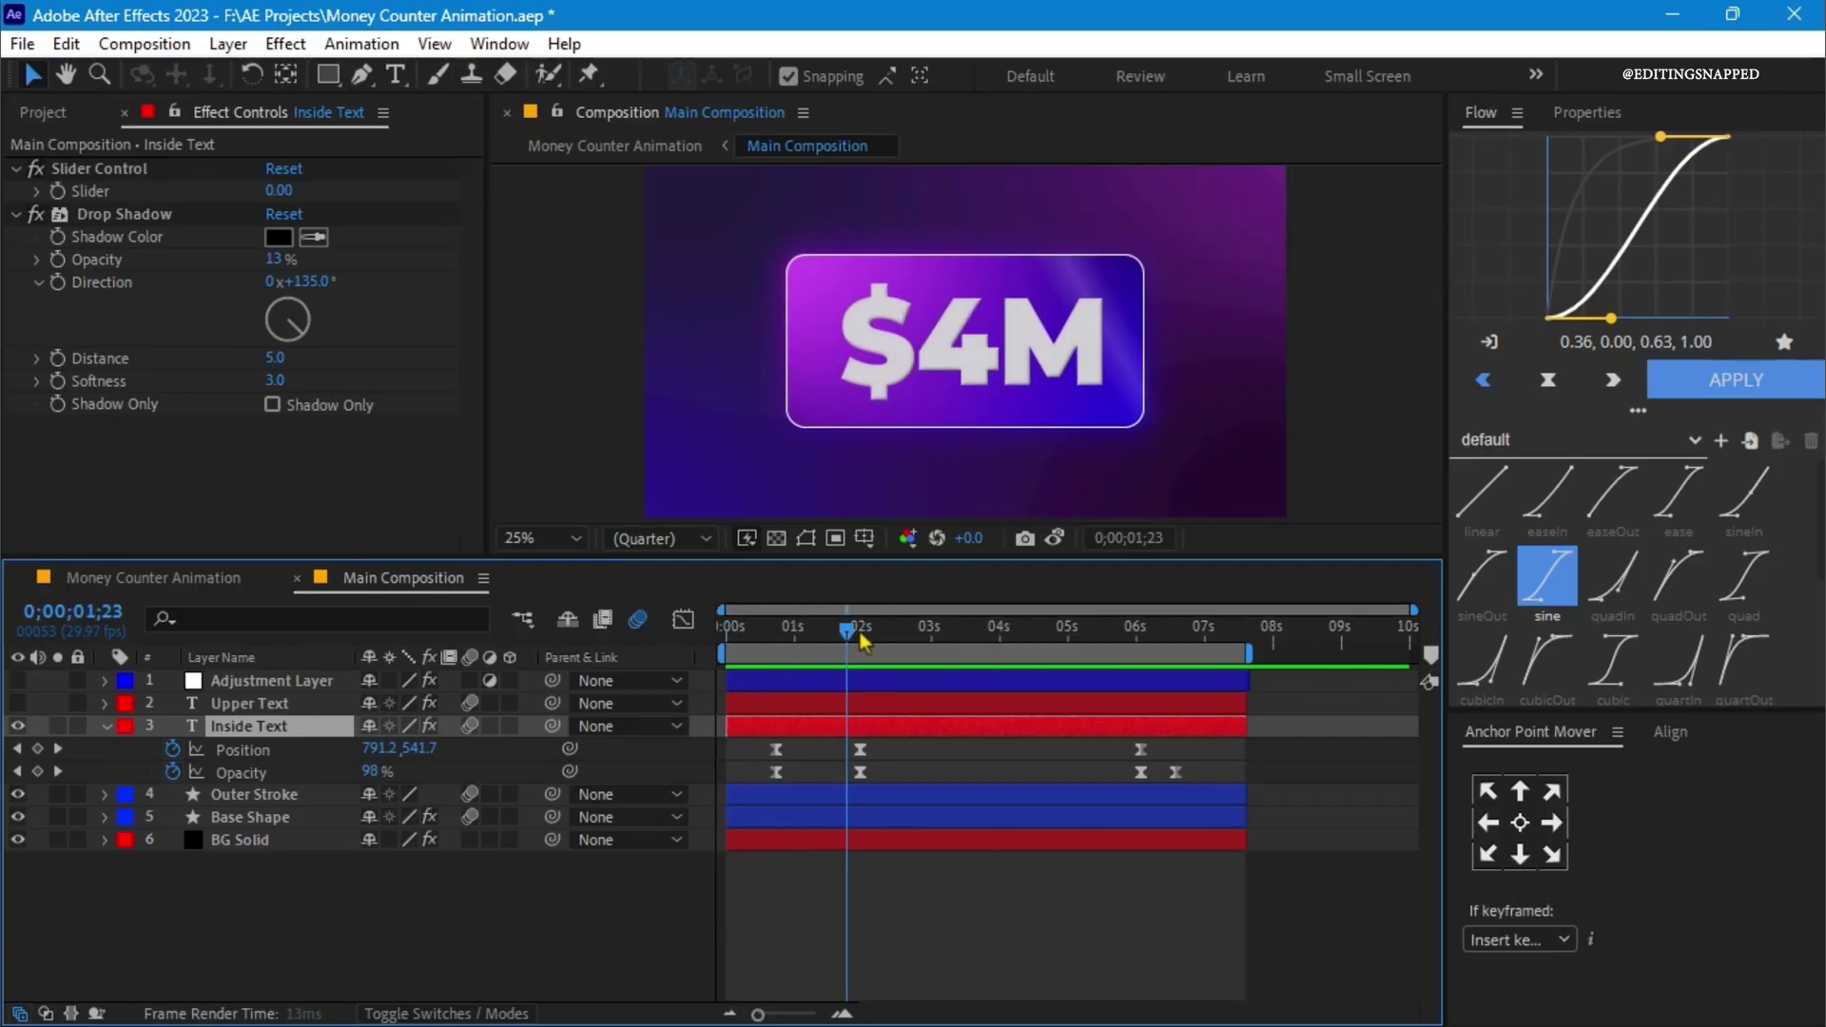
left_click_drag(999, 649, 1226, 640)
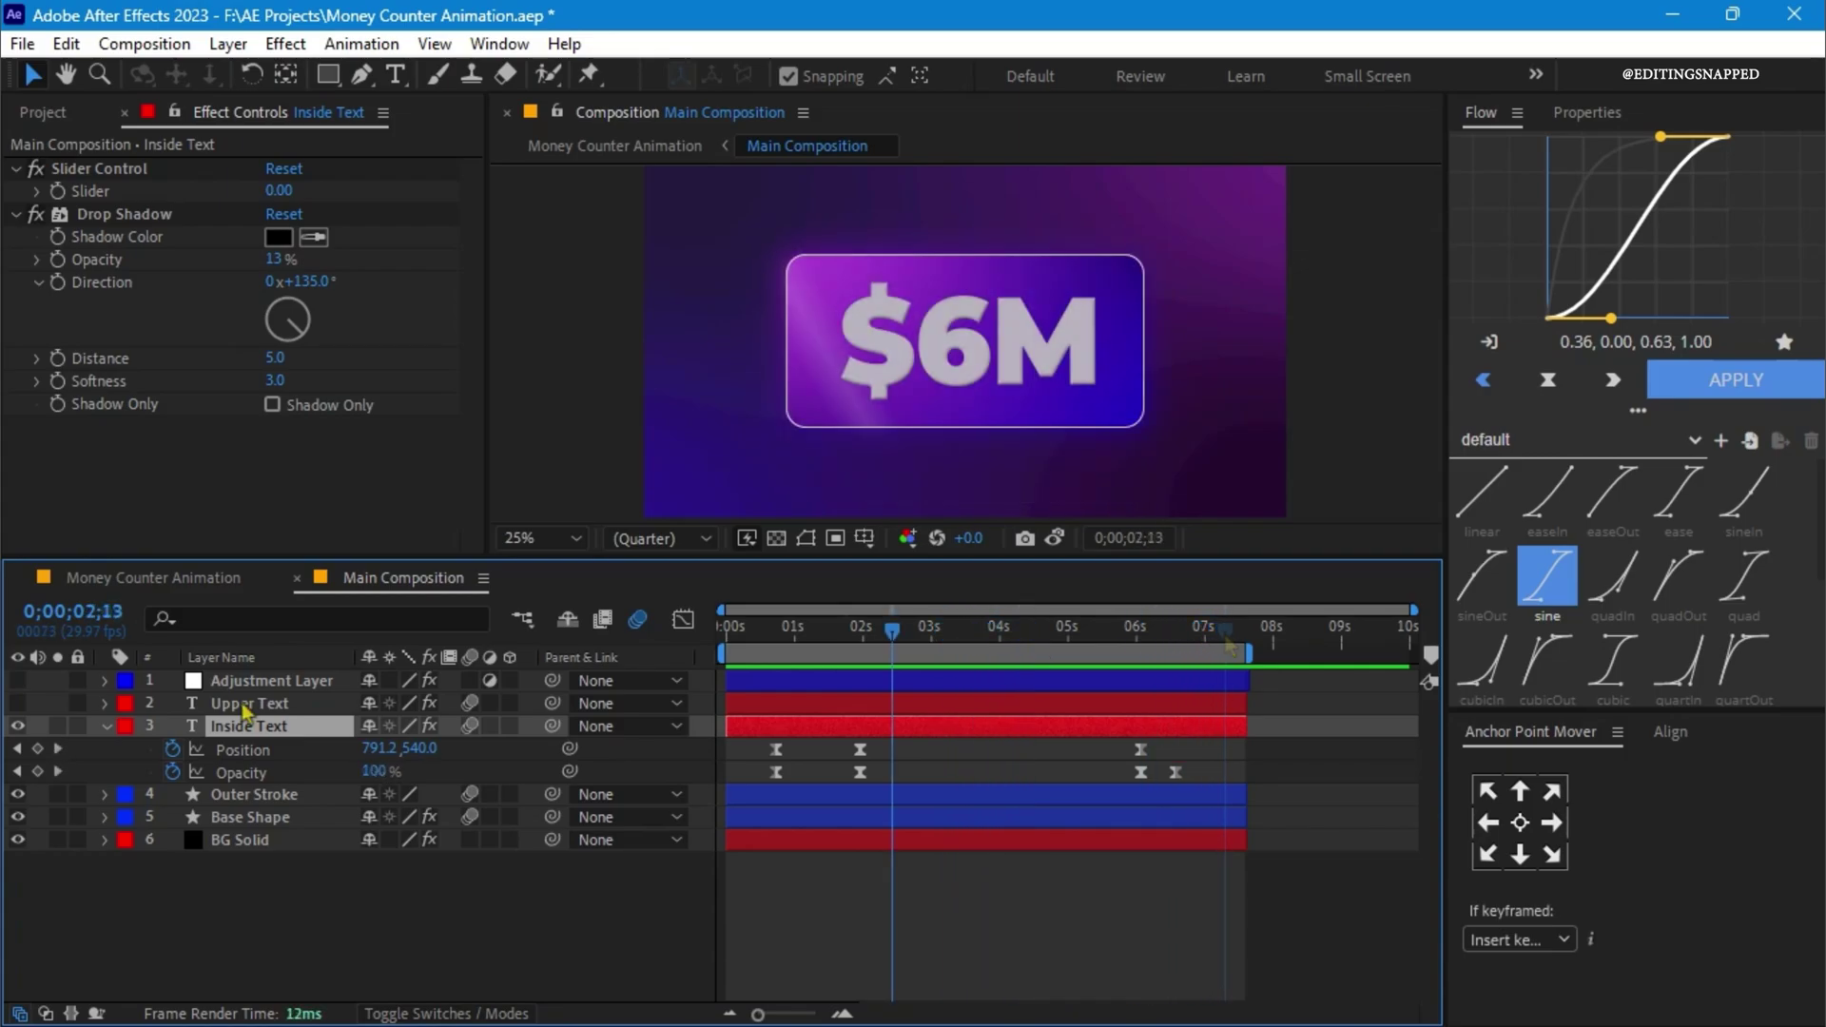
- View the Upper Text layer's Glow and step through frames of the caption typing on
left_click(243, 704)
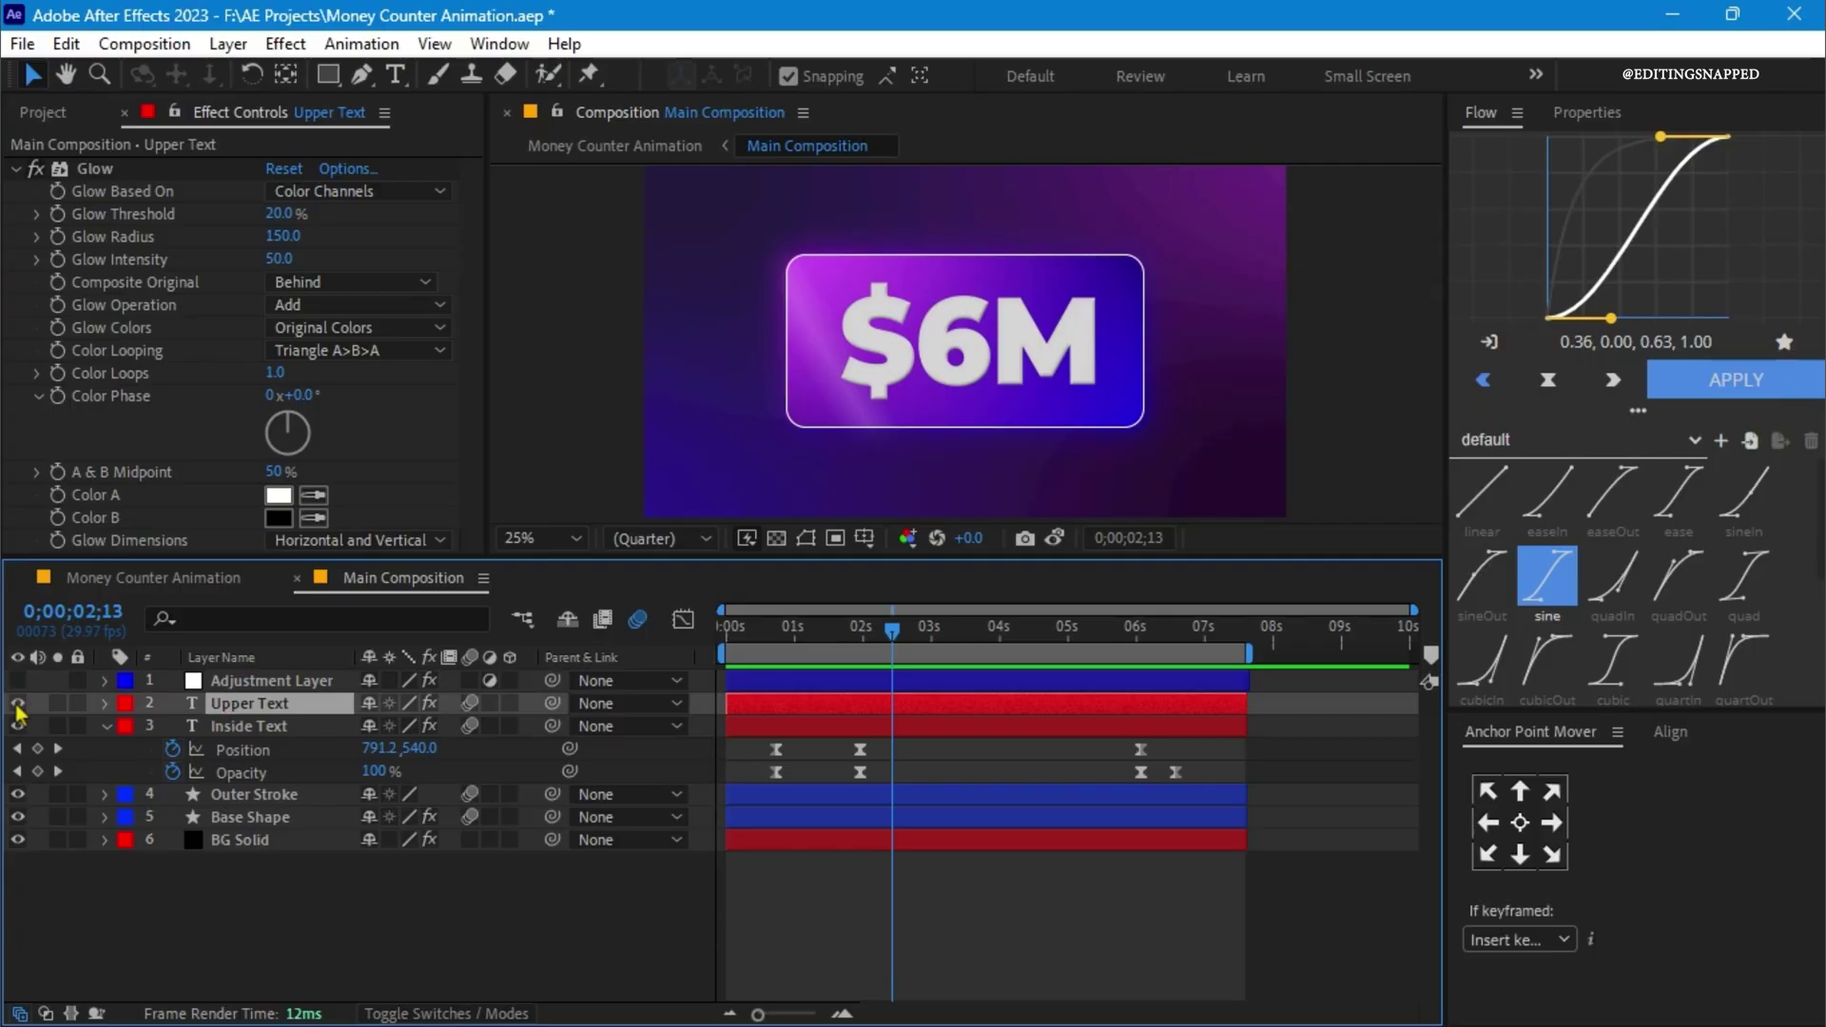
left_click_drag(889, 645, 1021, 658)
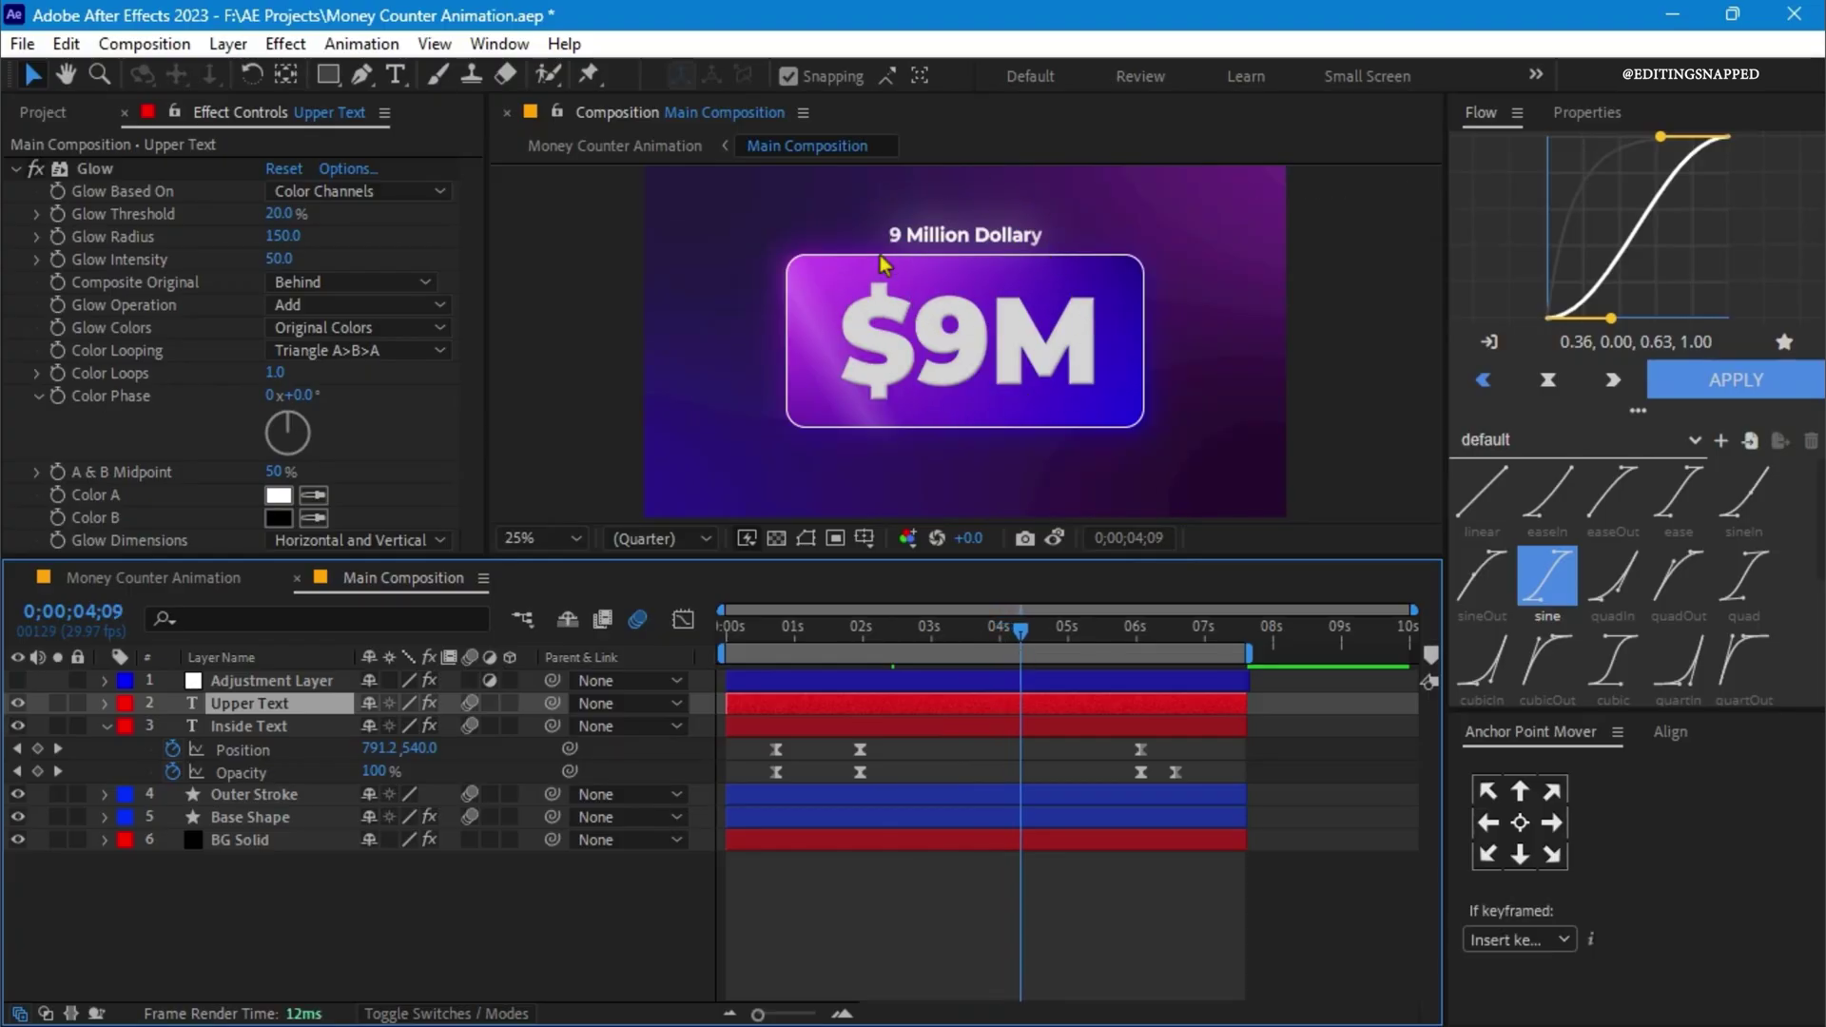
key("Page_Down")
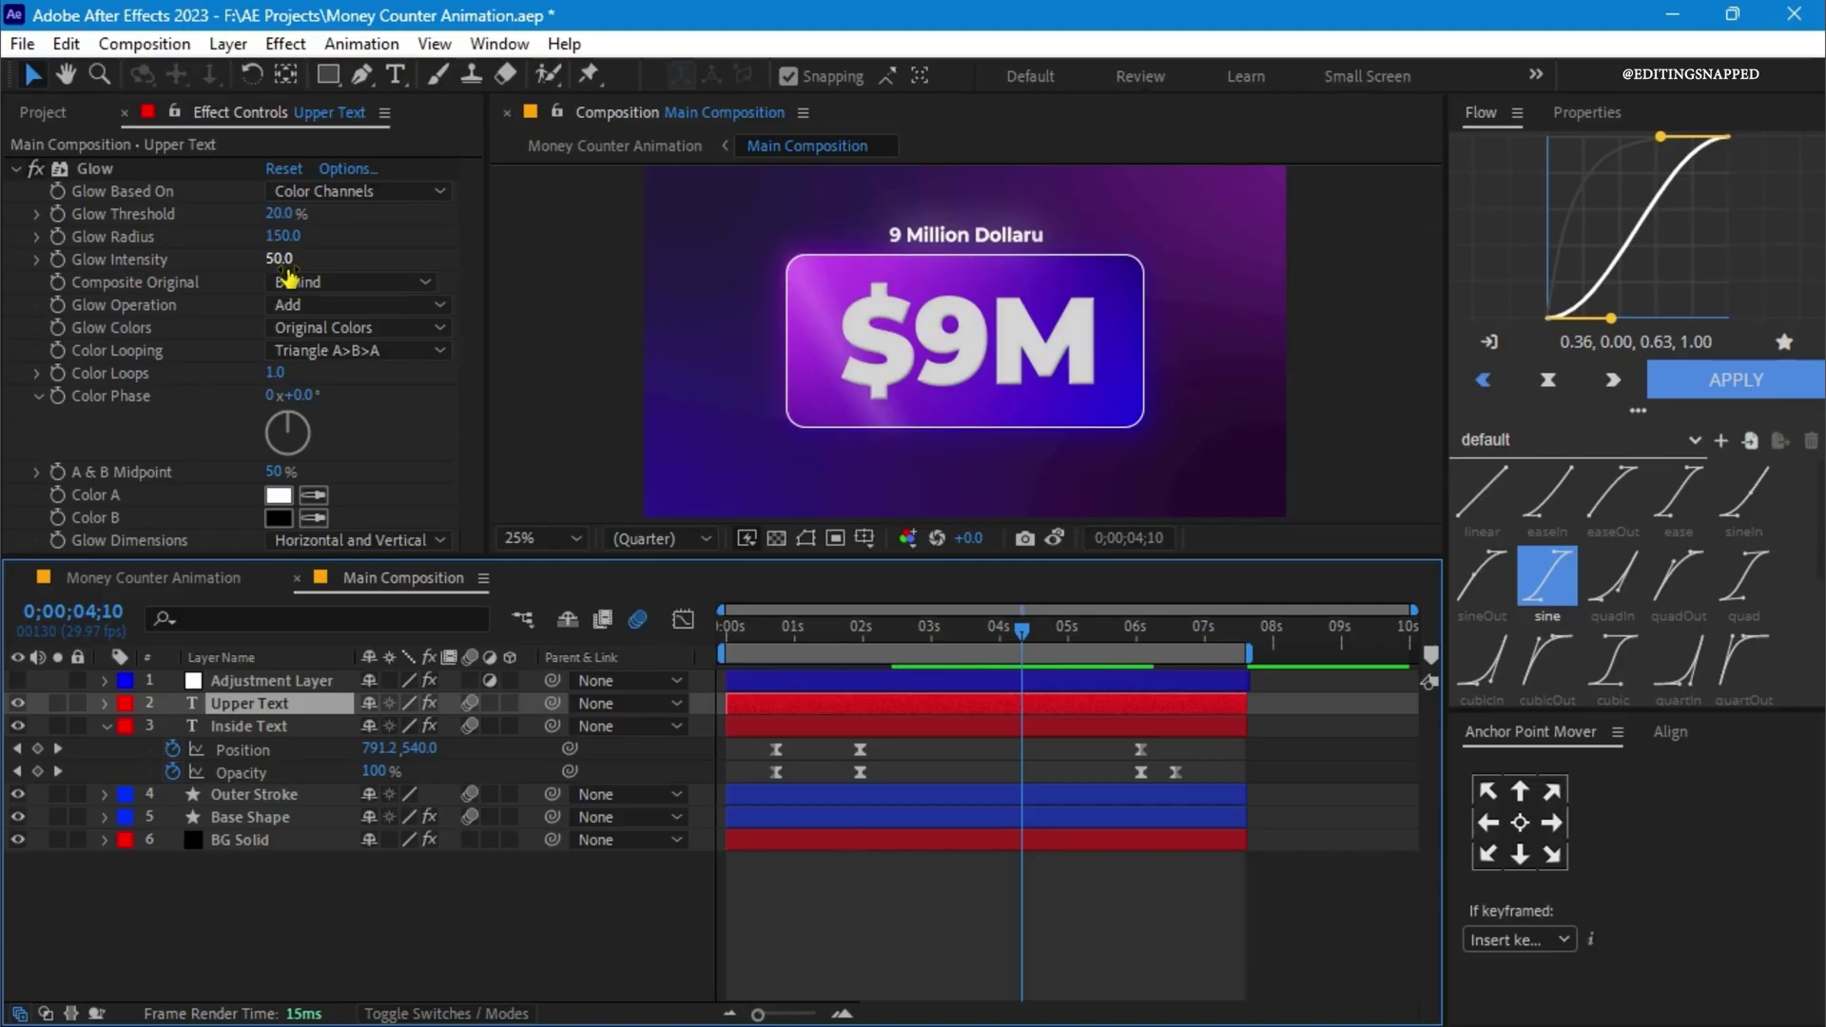
key("shift+Page_Up")
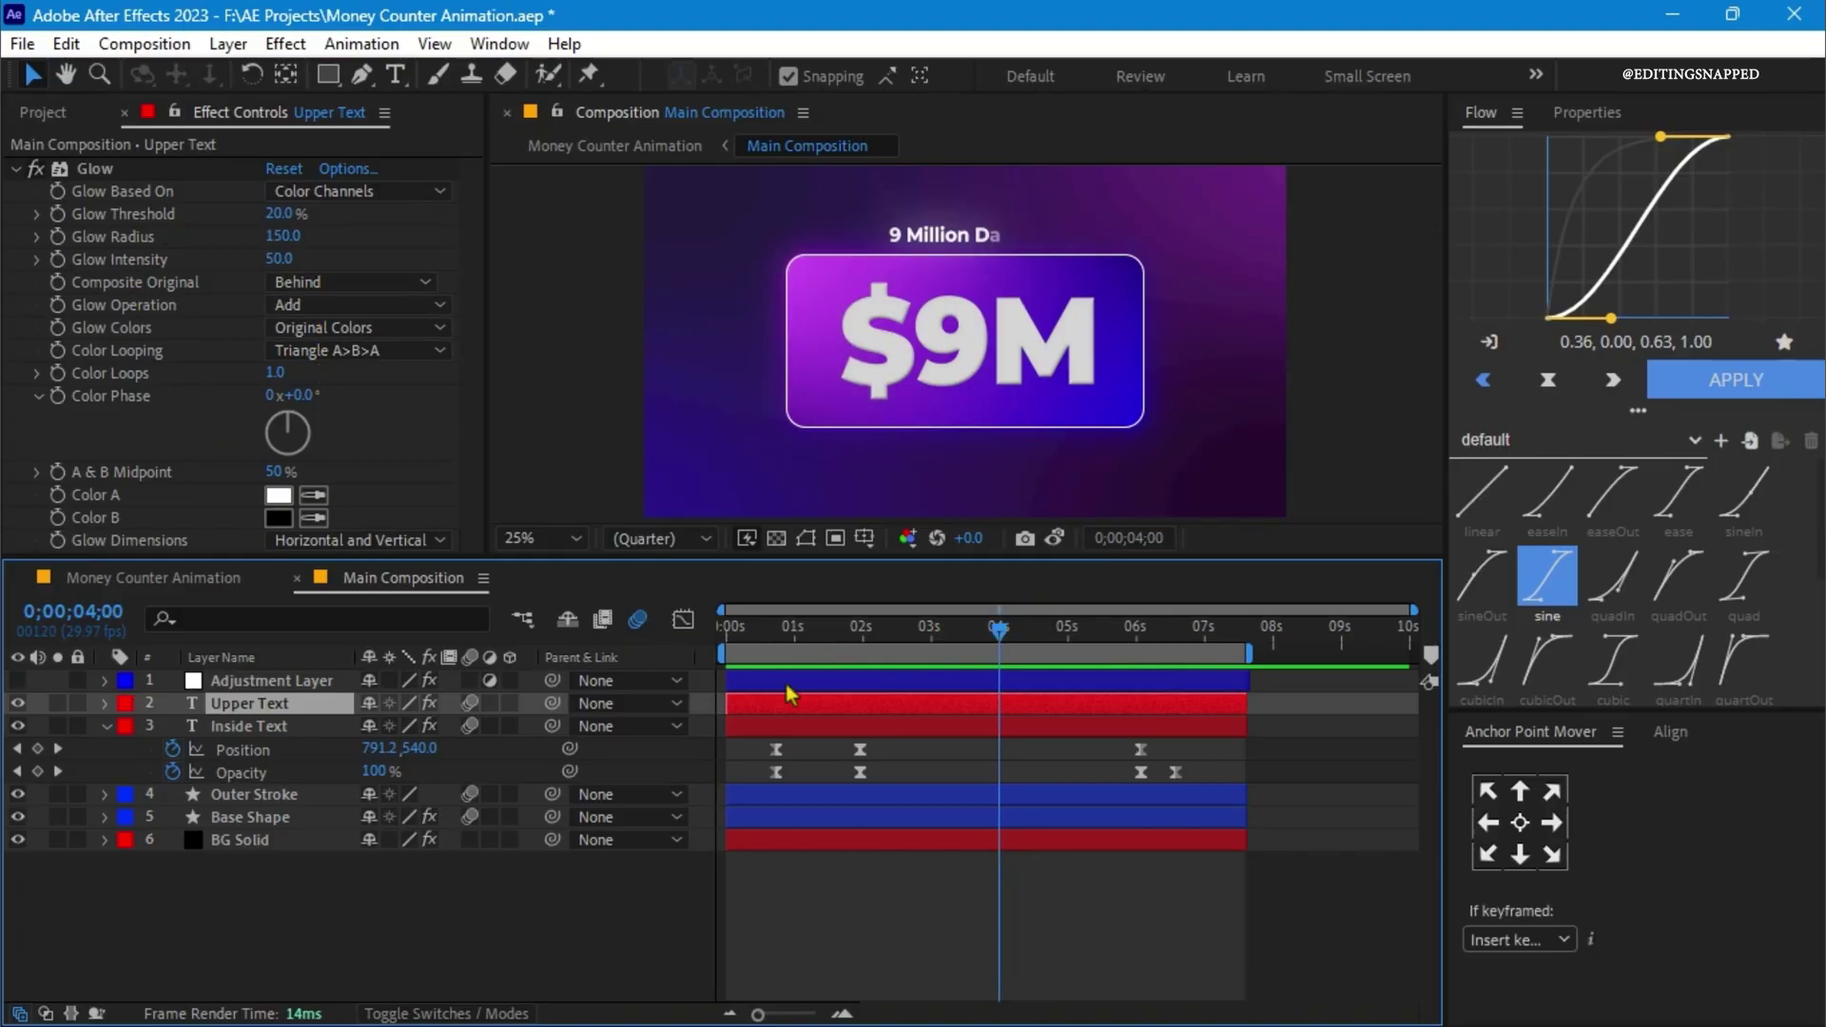
- Scrub to the full '9 Million Dollars' caption and reveal its Range Selector 1 Start keyframes
left_click_drag(996, 637, 1033, 644)
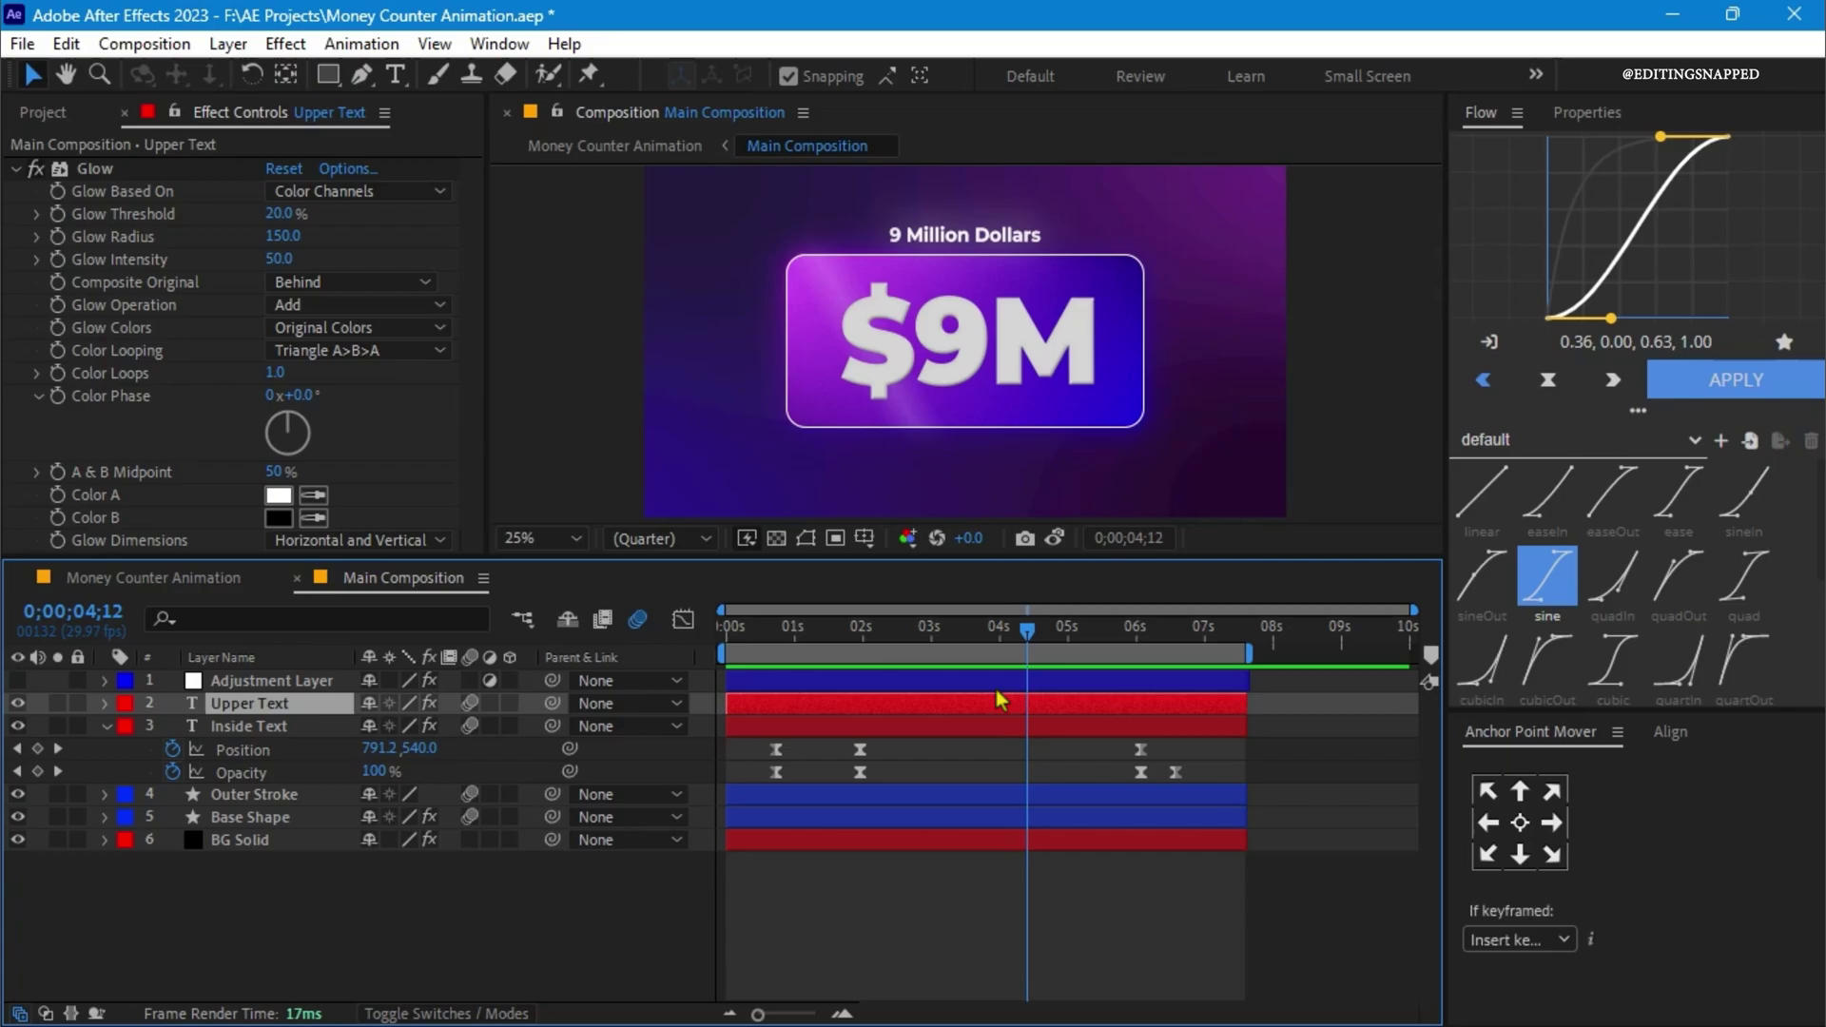
key("u")
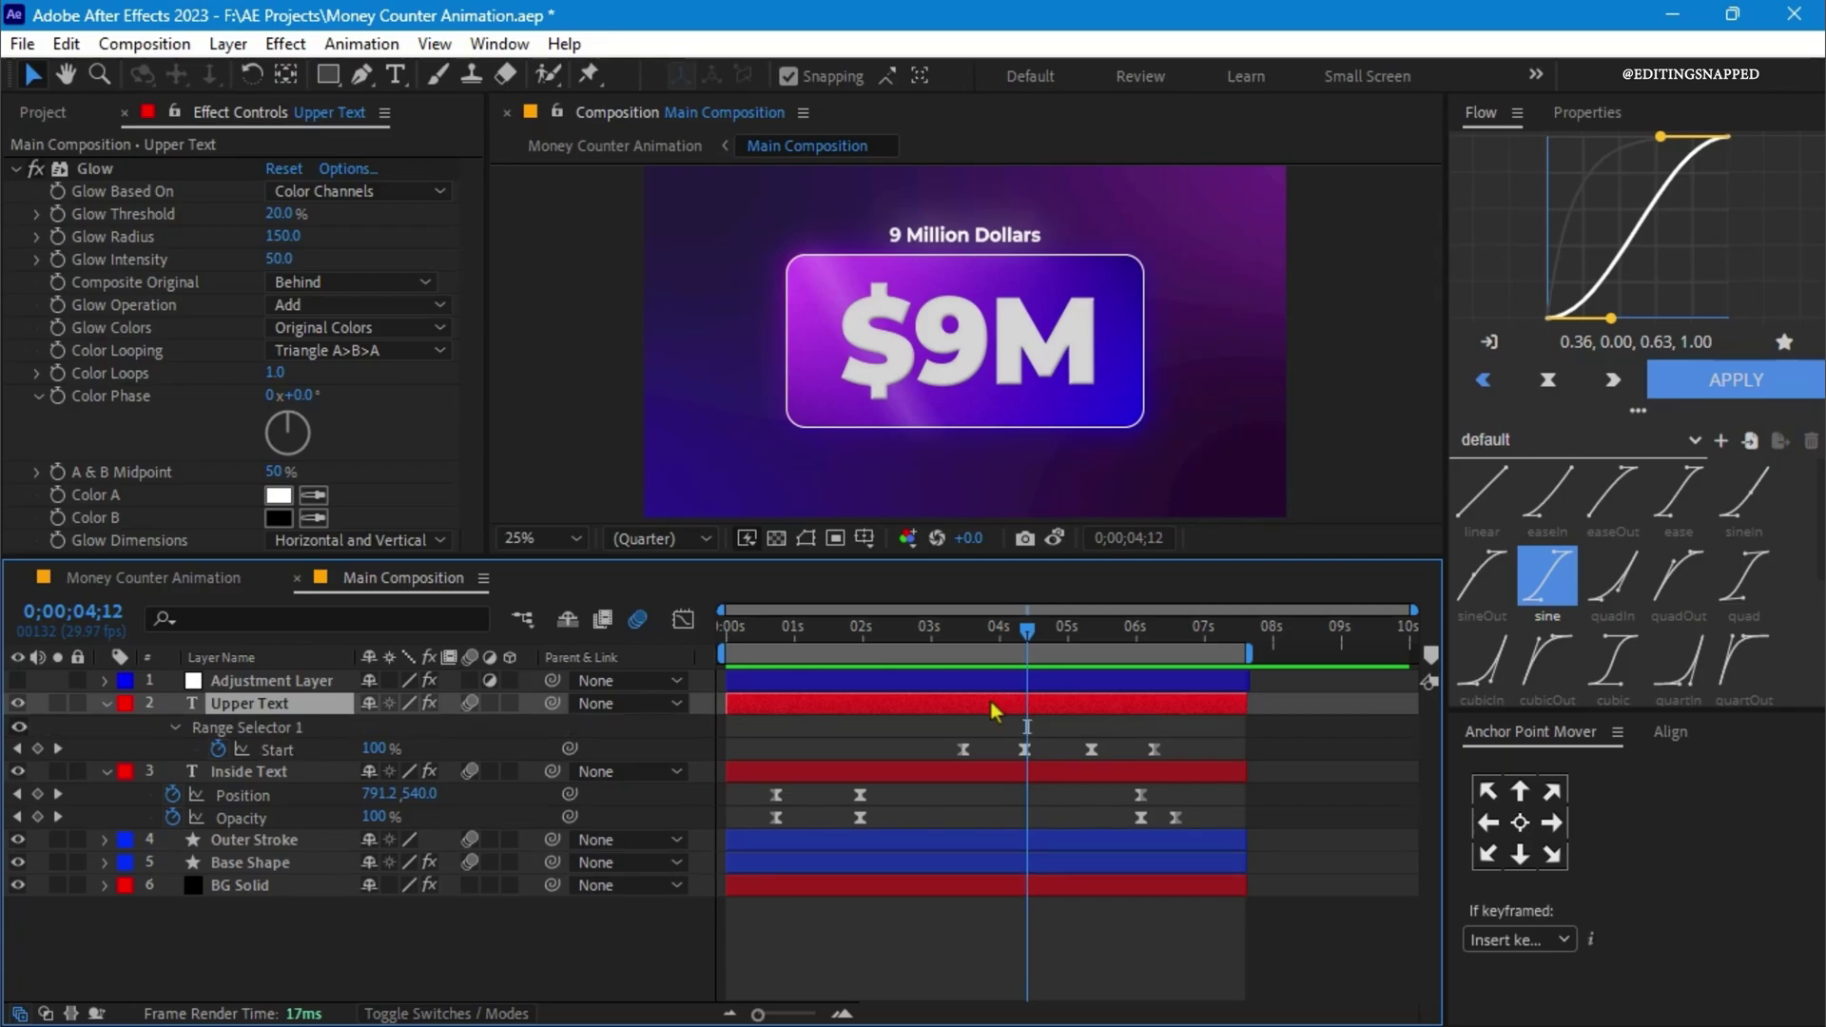
left_click_drag(1027, 629, 1173, 652)
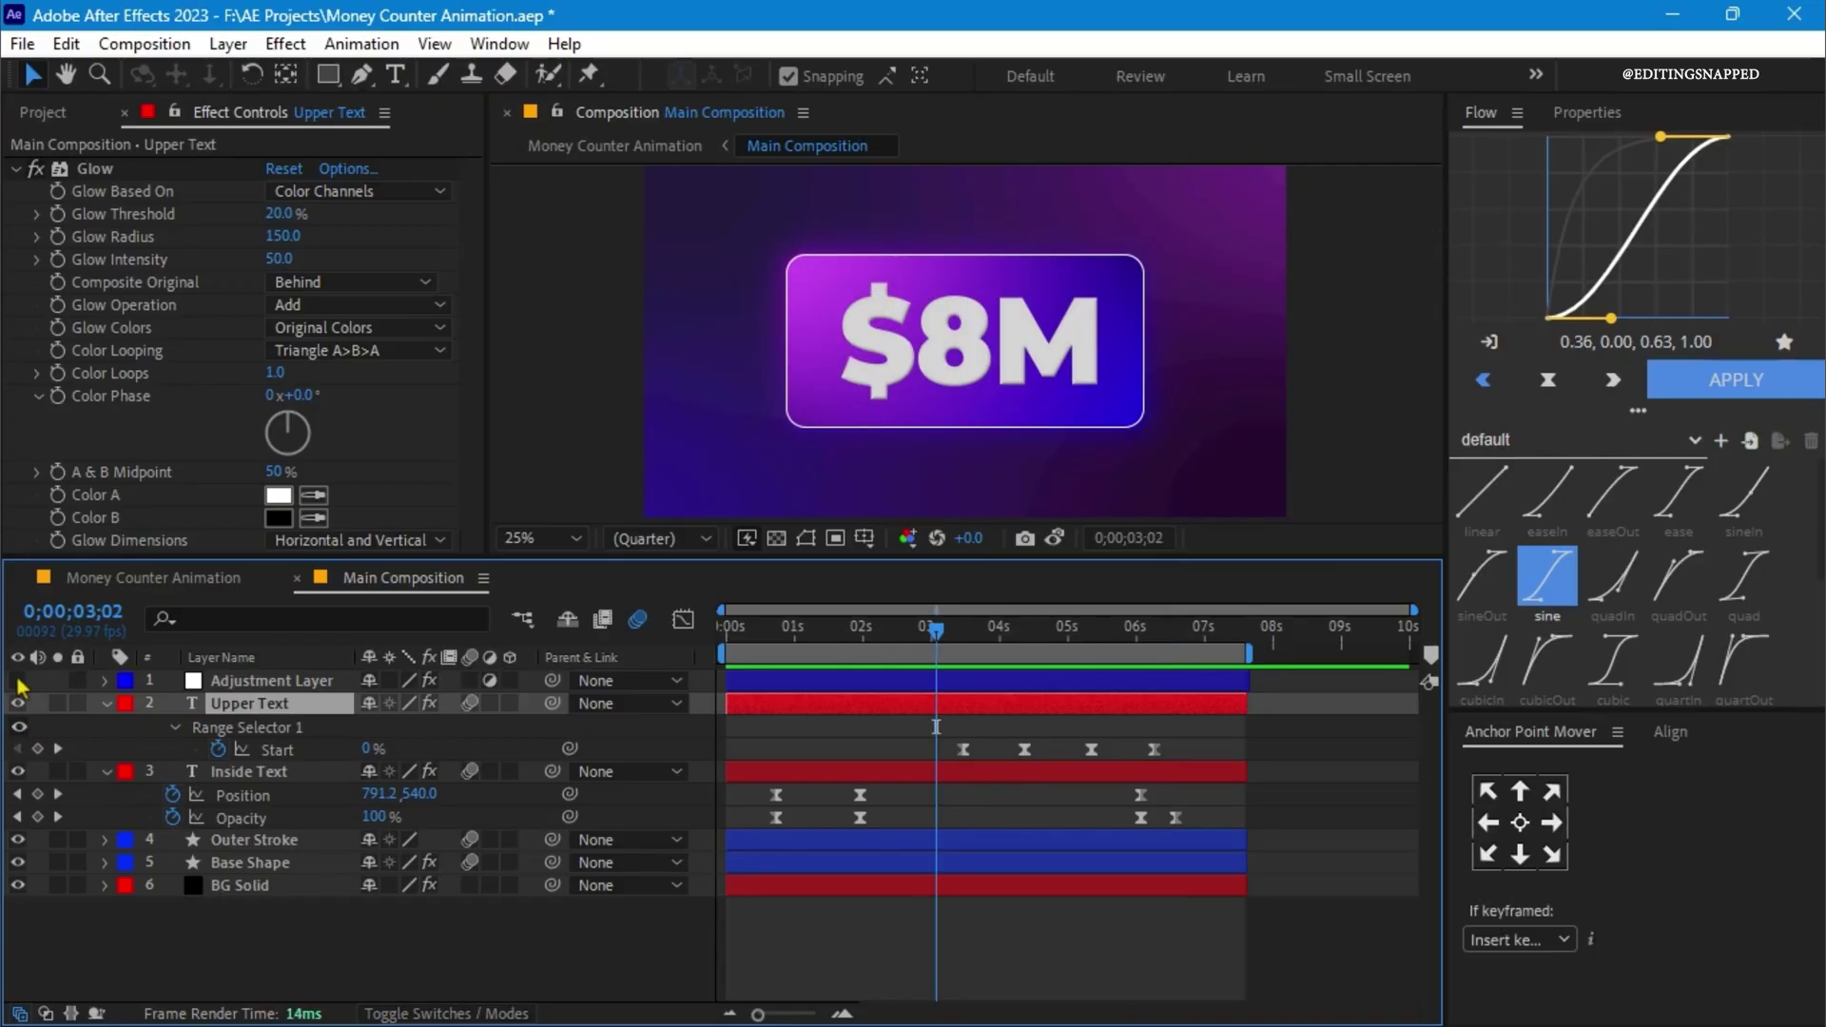
- Check the Adjustment Layer's CC Vignette, collapse Upper Text and Inside Text properties, and scrub back to $6M
left_click(266, 681)
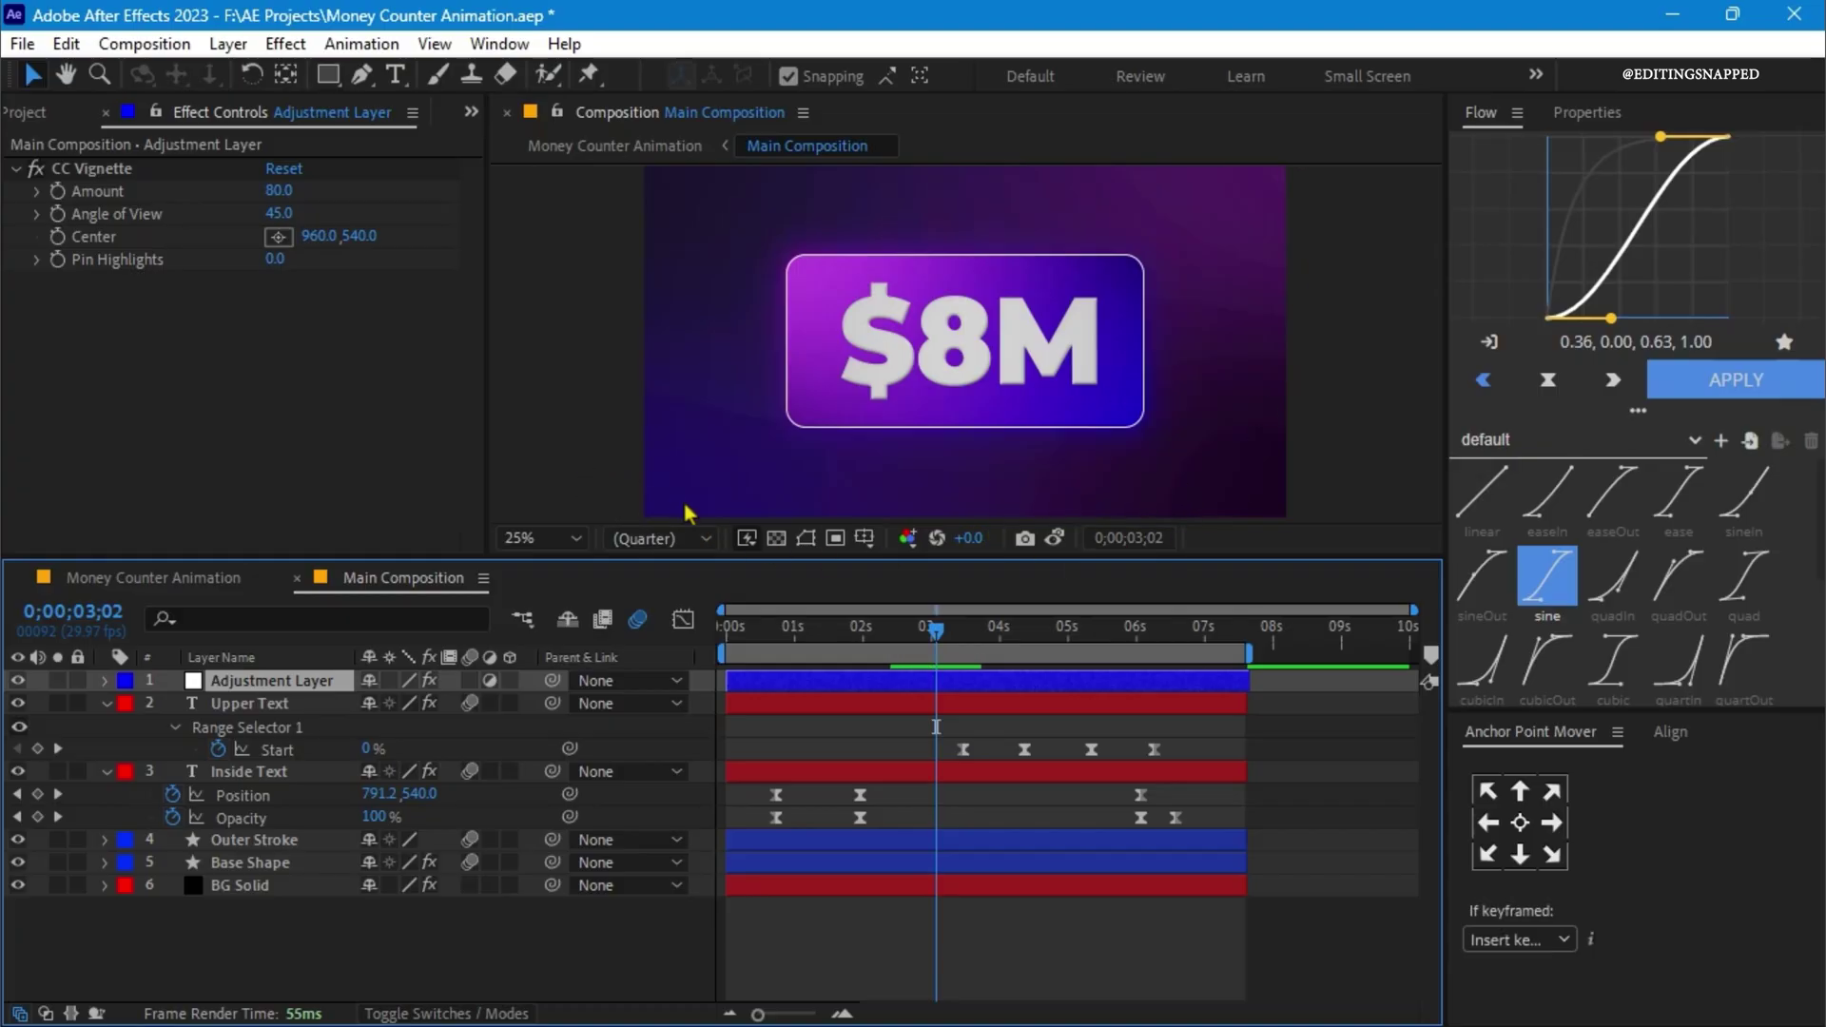
left_click(973, 703)
key("u")
left_click(977, 728)
key("u")
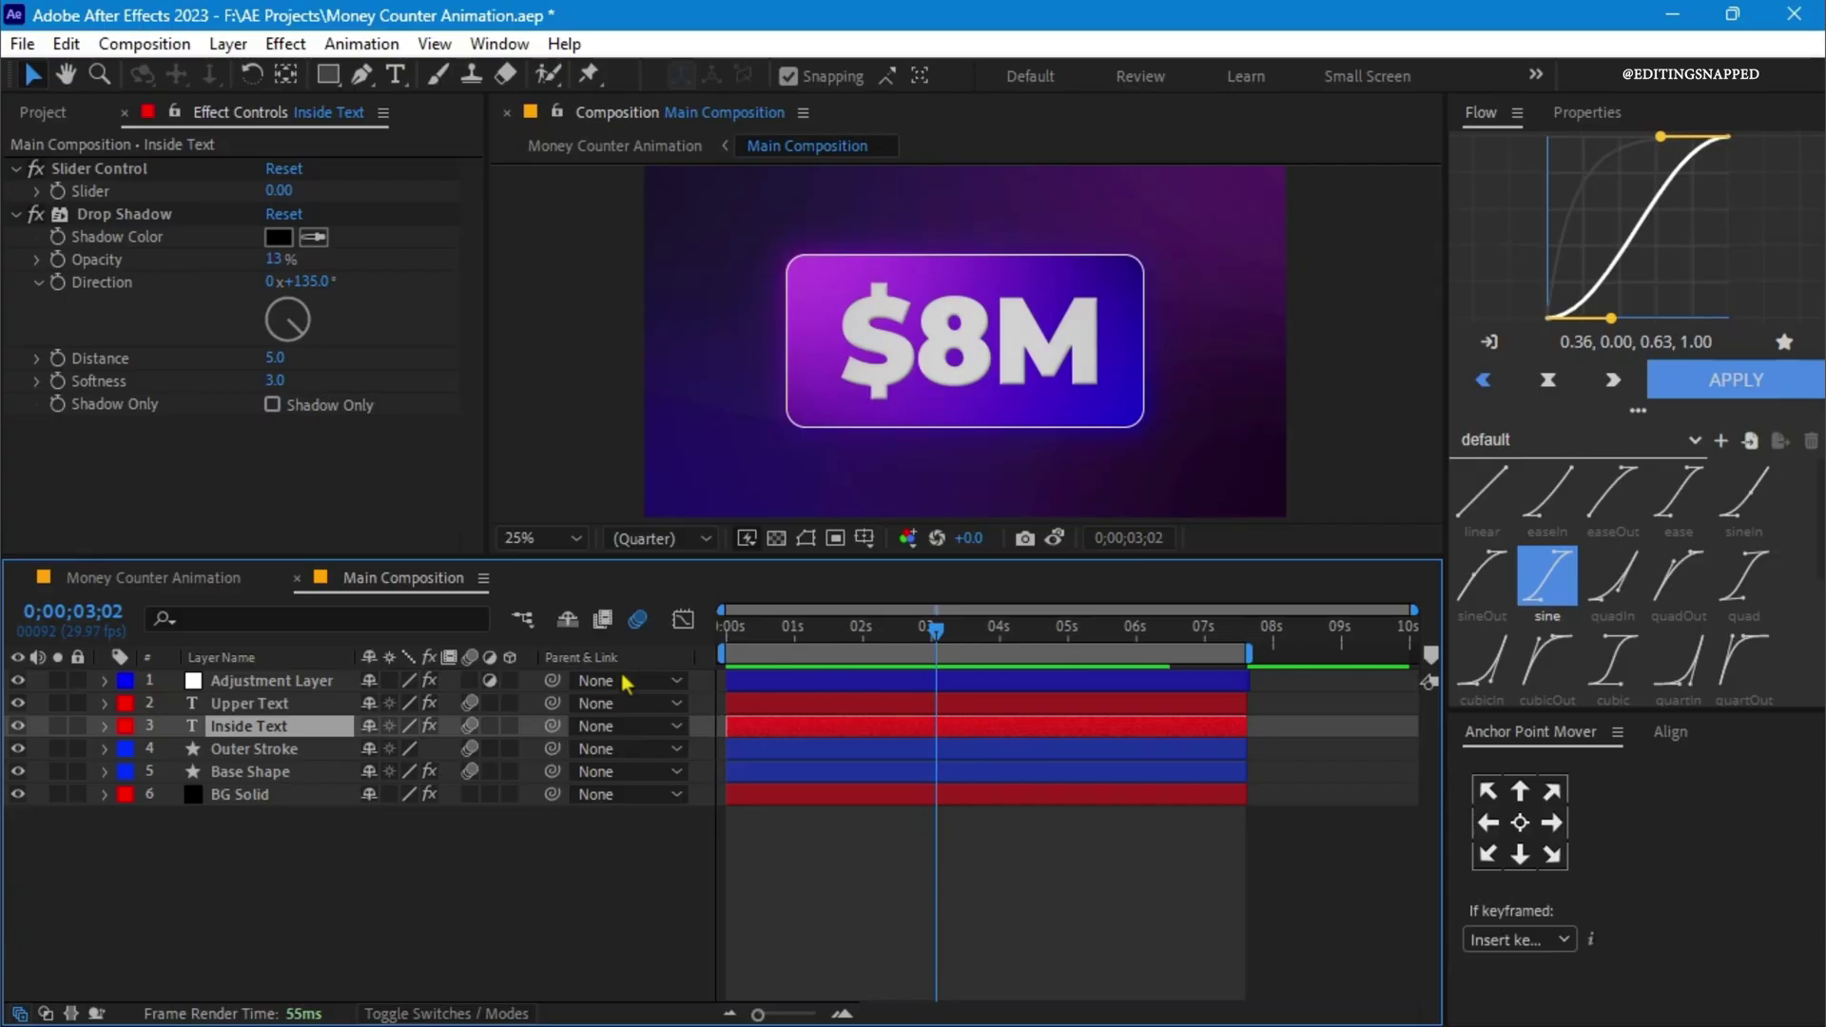
left_click_drag(939, 636, 896, 640)
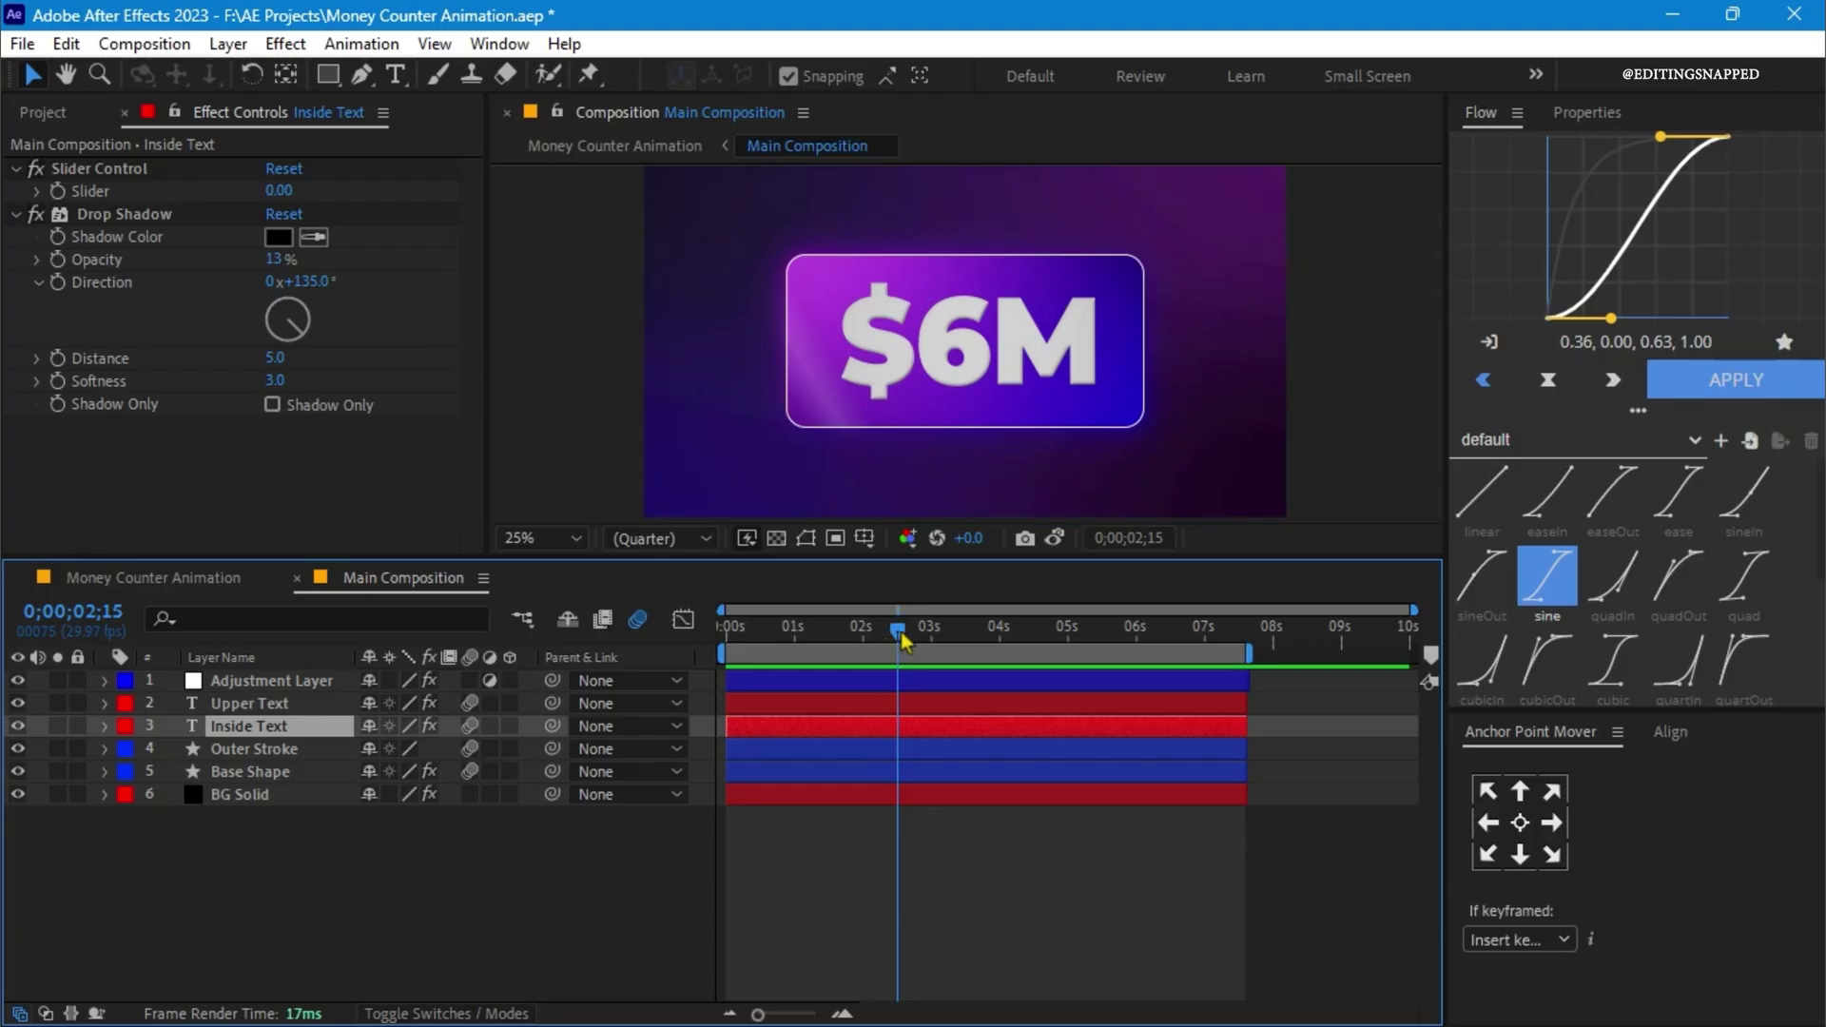
left_click_drag(903, 641, 947, 644)
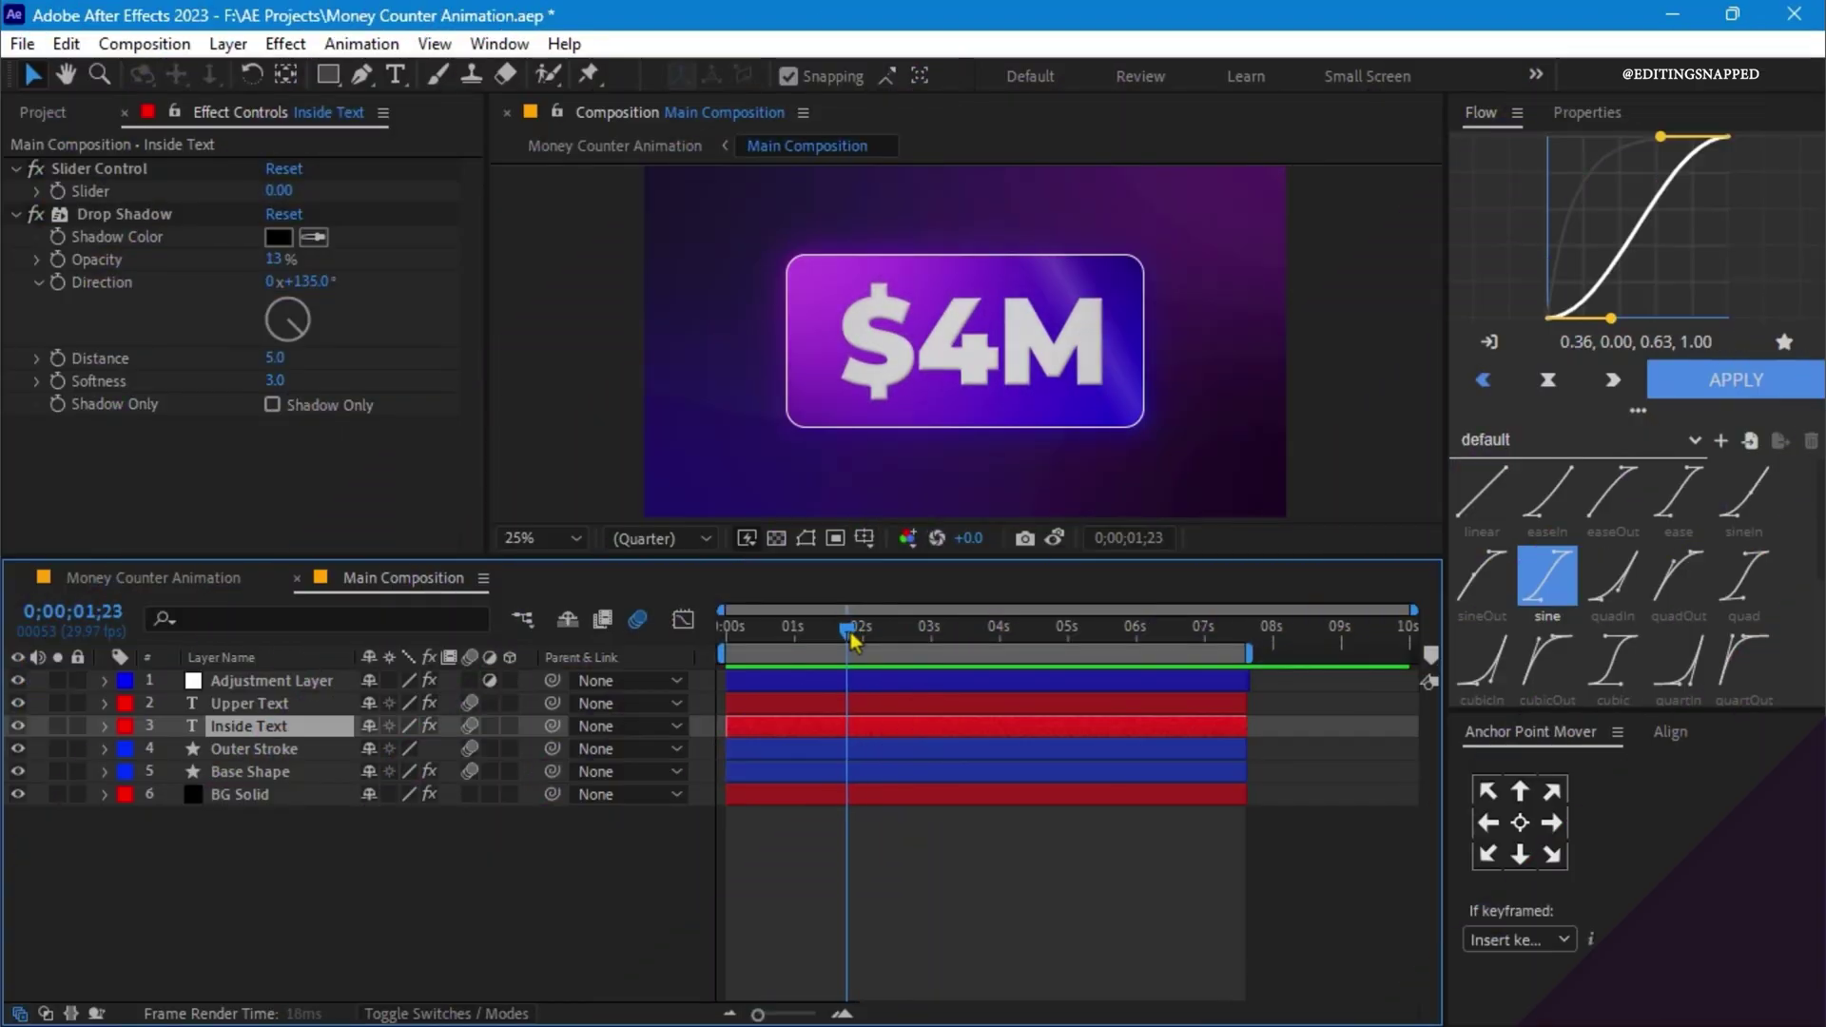
left_click_drag(851, 636, 818, 634)
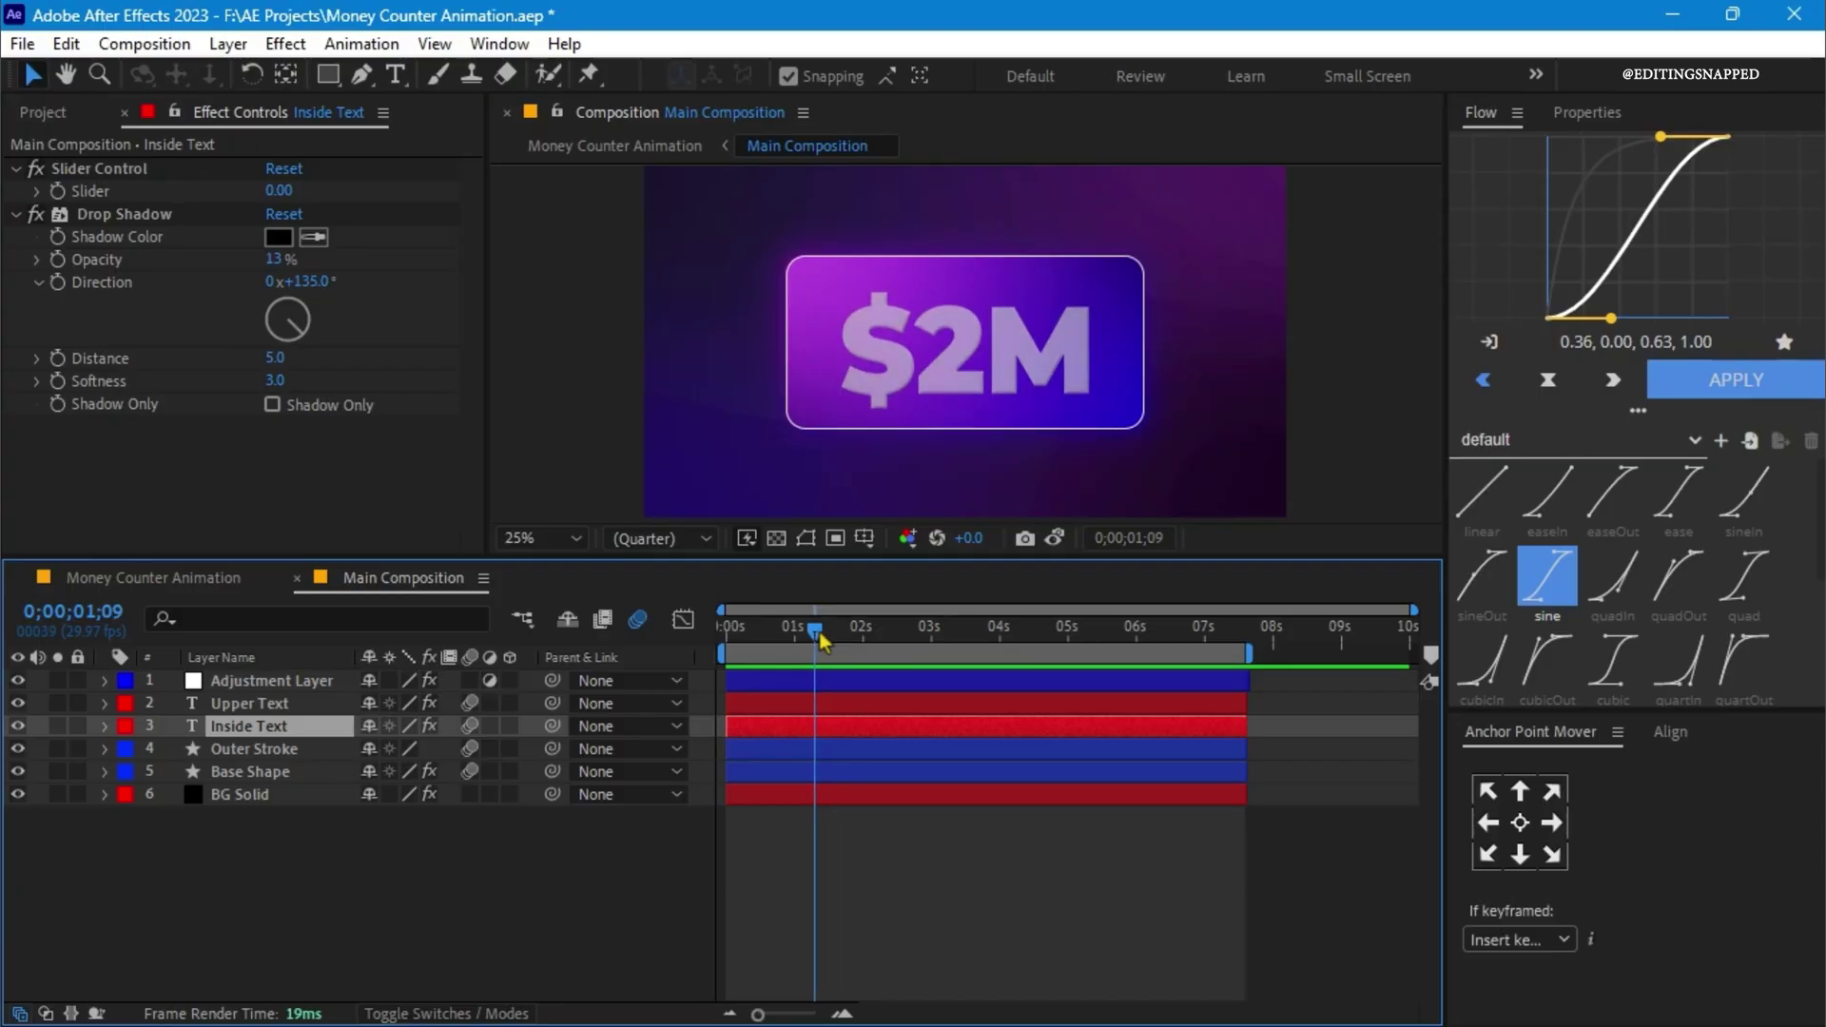